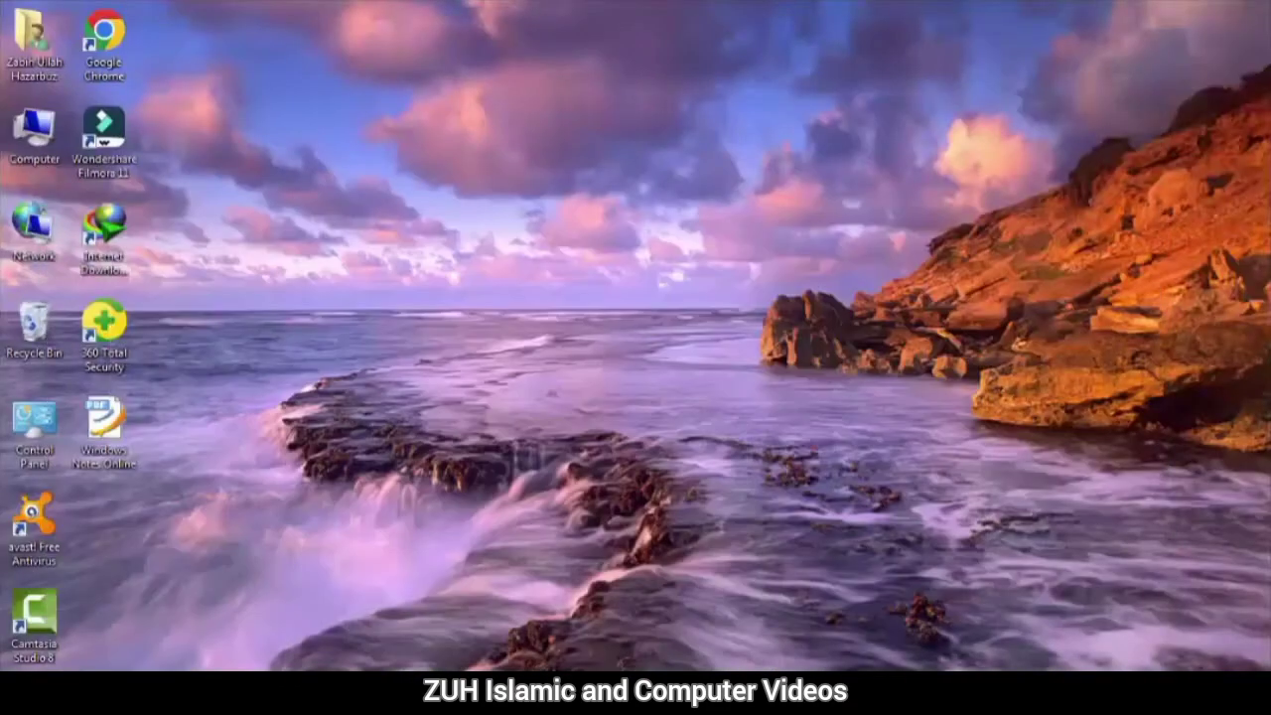
- Open Control Panel and maximize its window
key(super)
click(321, 500)
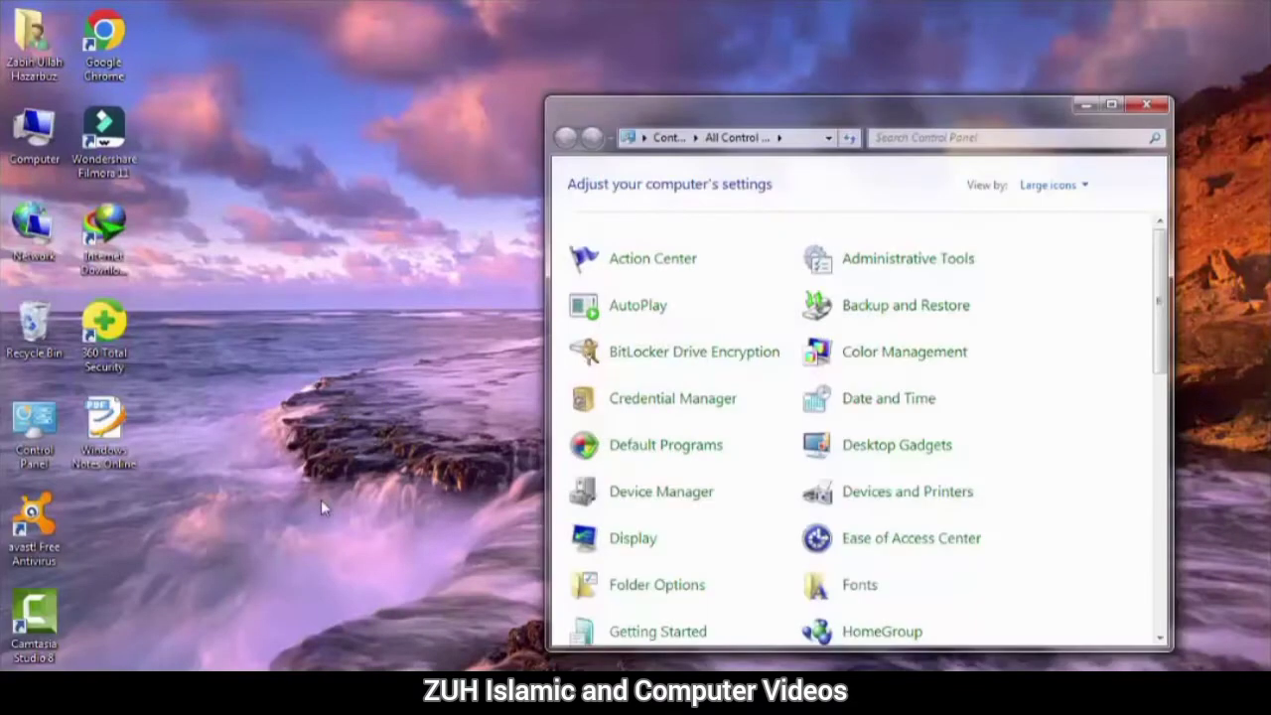
click(1110, 104)
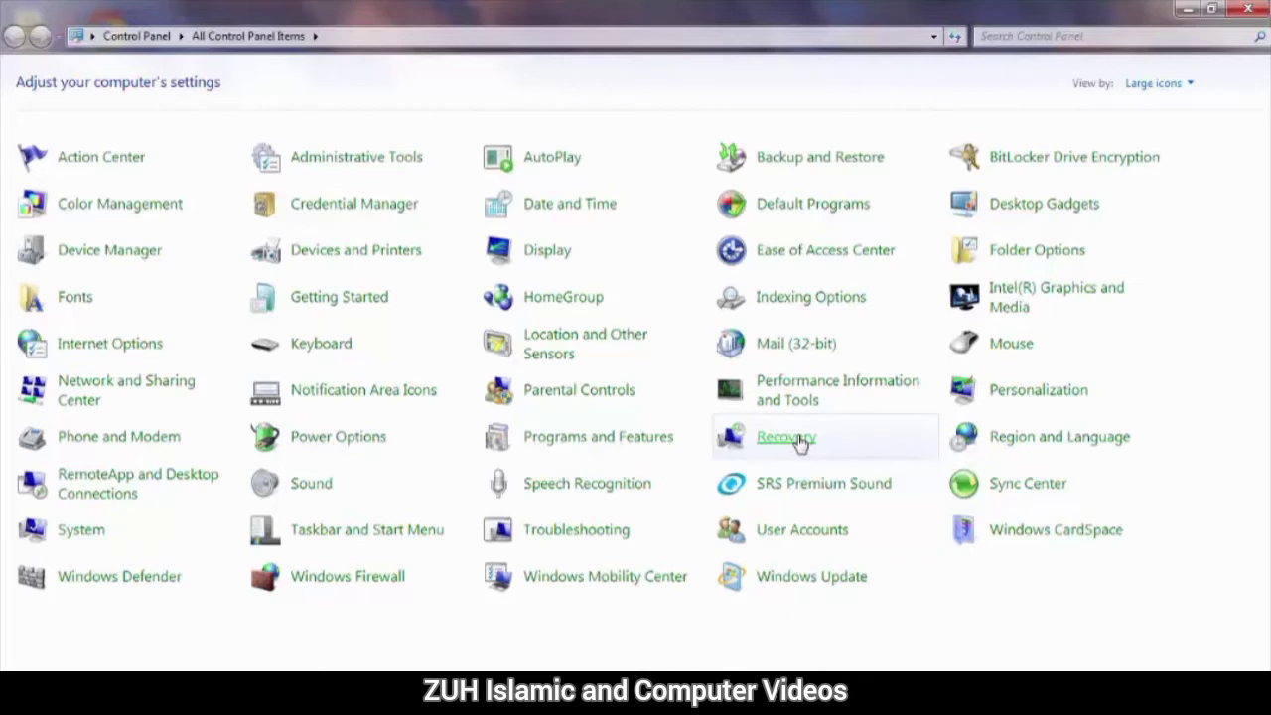
- Open System Restore from the Recovery item and go to the System Protection settings
click(787, 436)
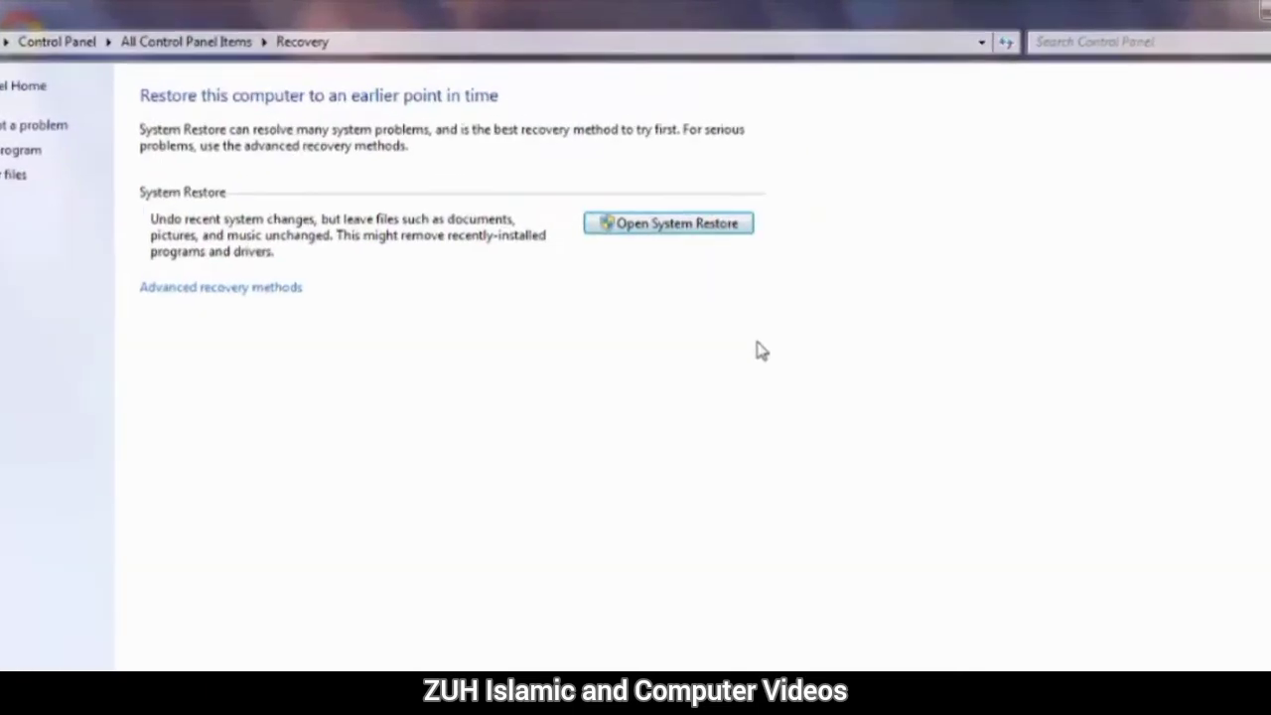
click(688, 197)
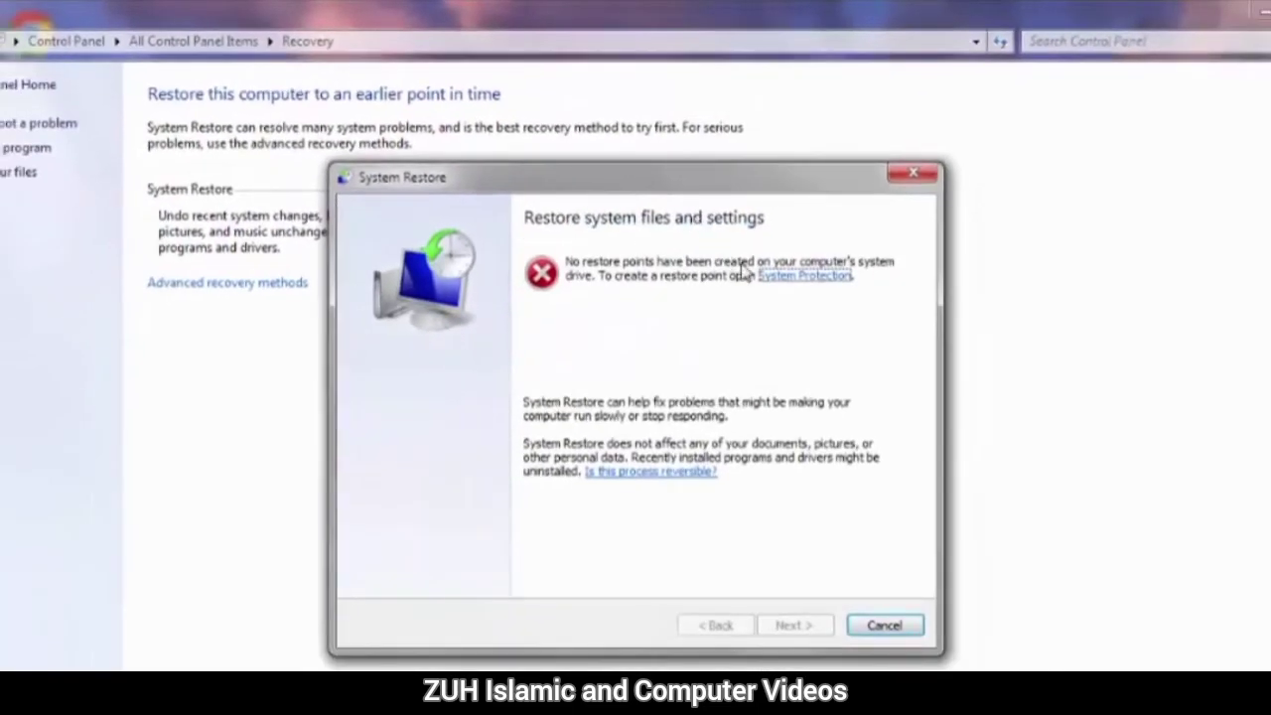
click(806, 276)
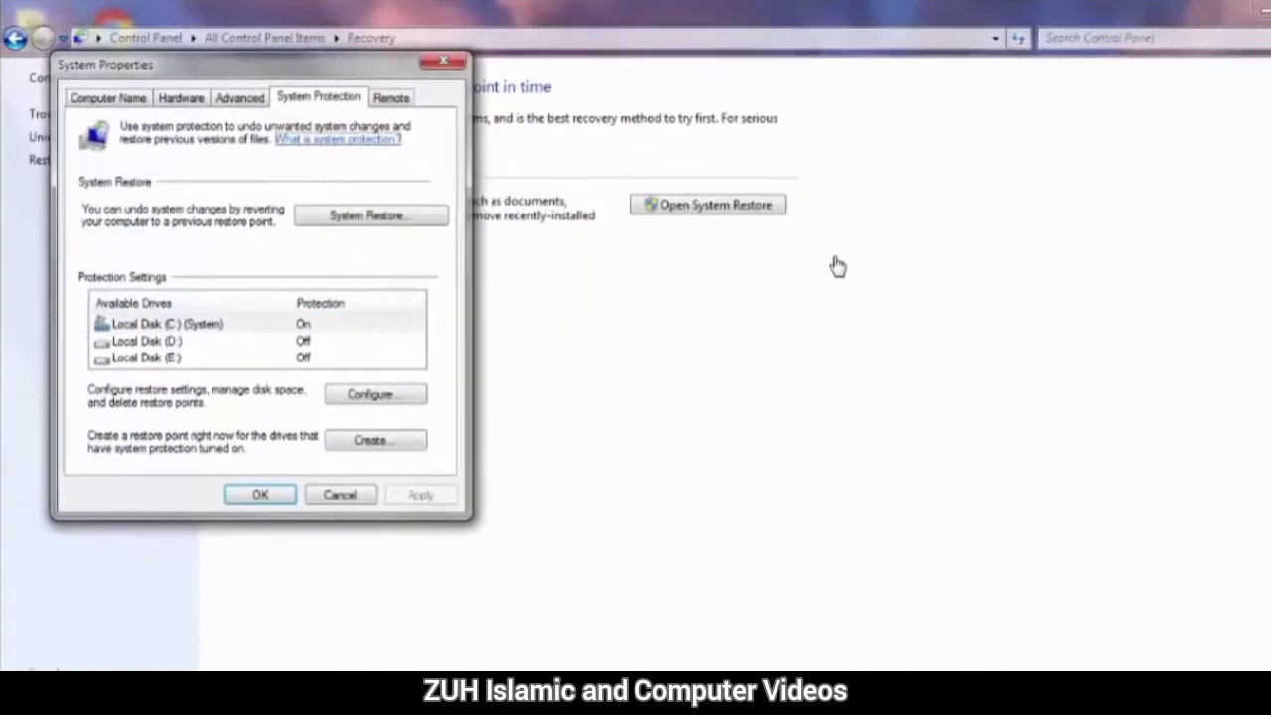
- View the restore point creation dialog, and close it and System Properties without creating one
click(360, 444)
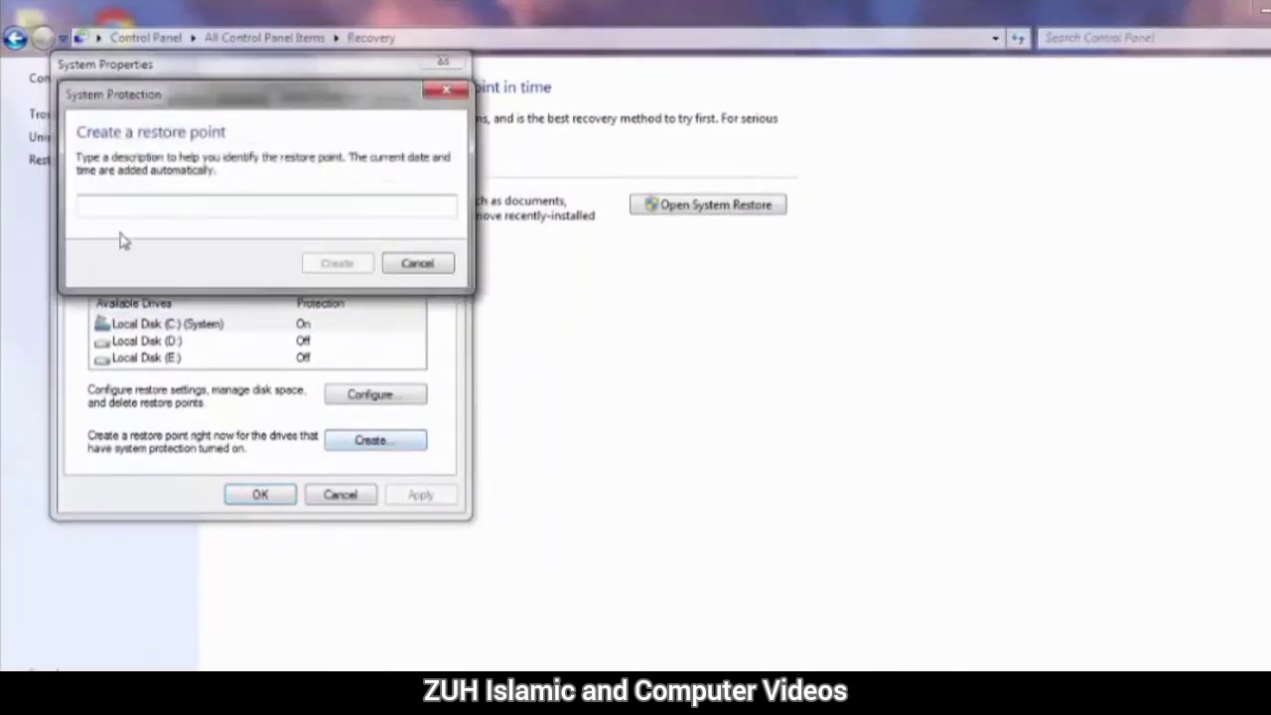
click(407, 264)
click(339, 495)
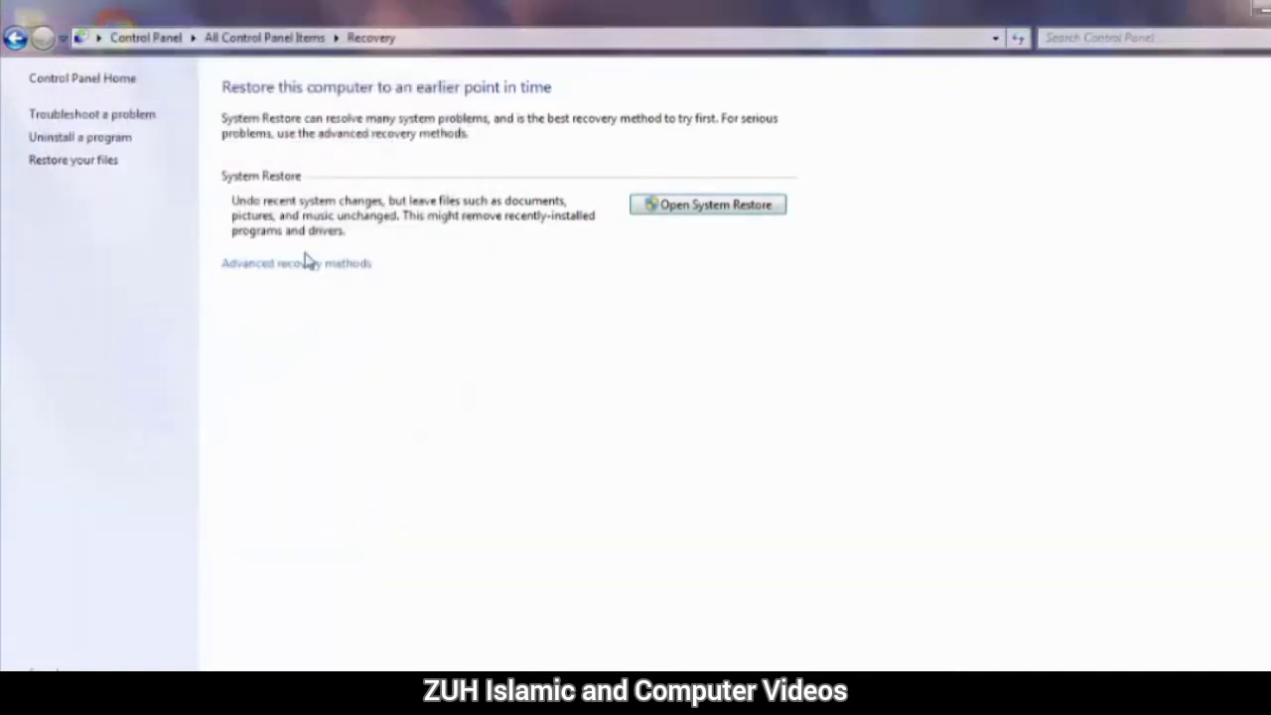
- View the advanced recovery methods and return to the list of all Control Panel items
click(248, 270)
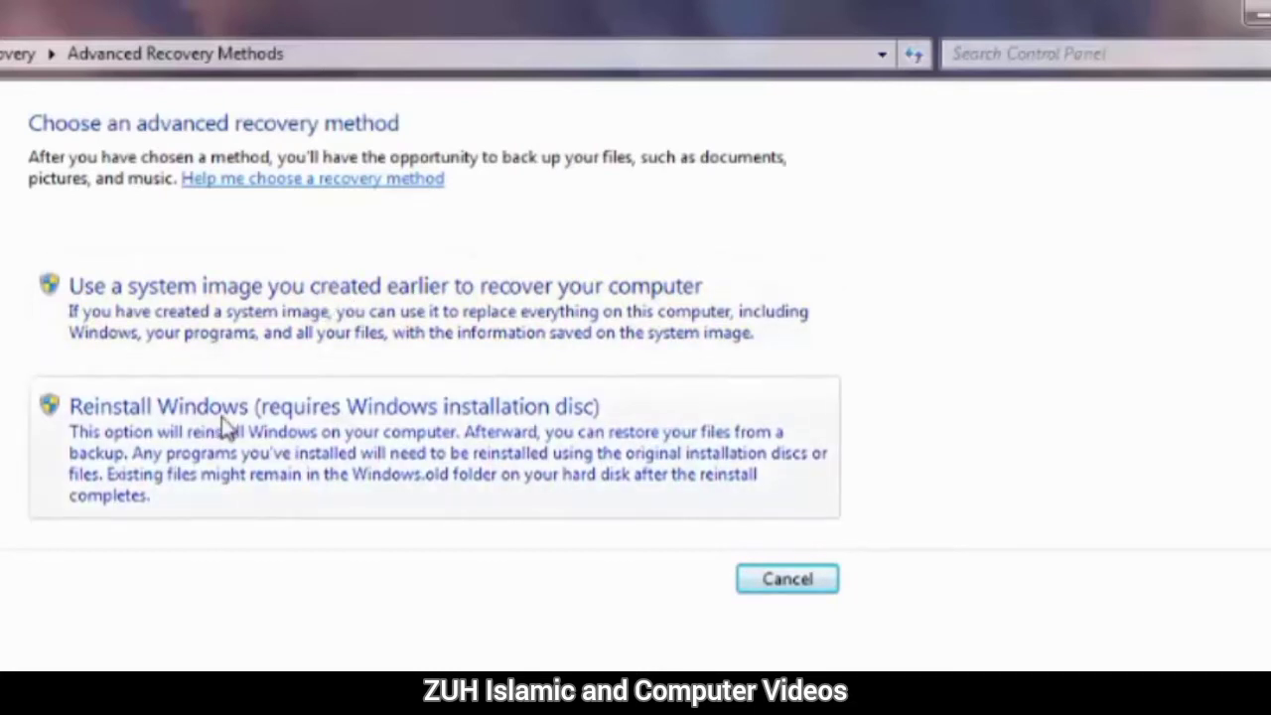
click(784, 579)
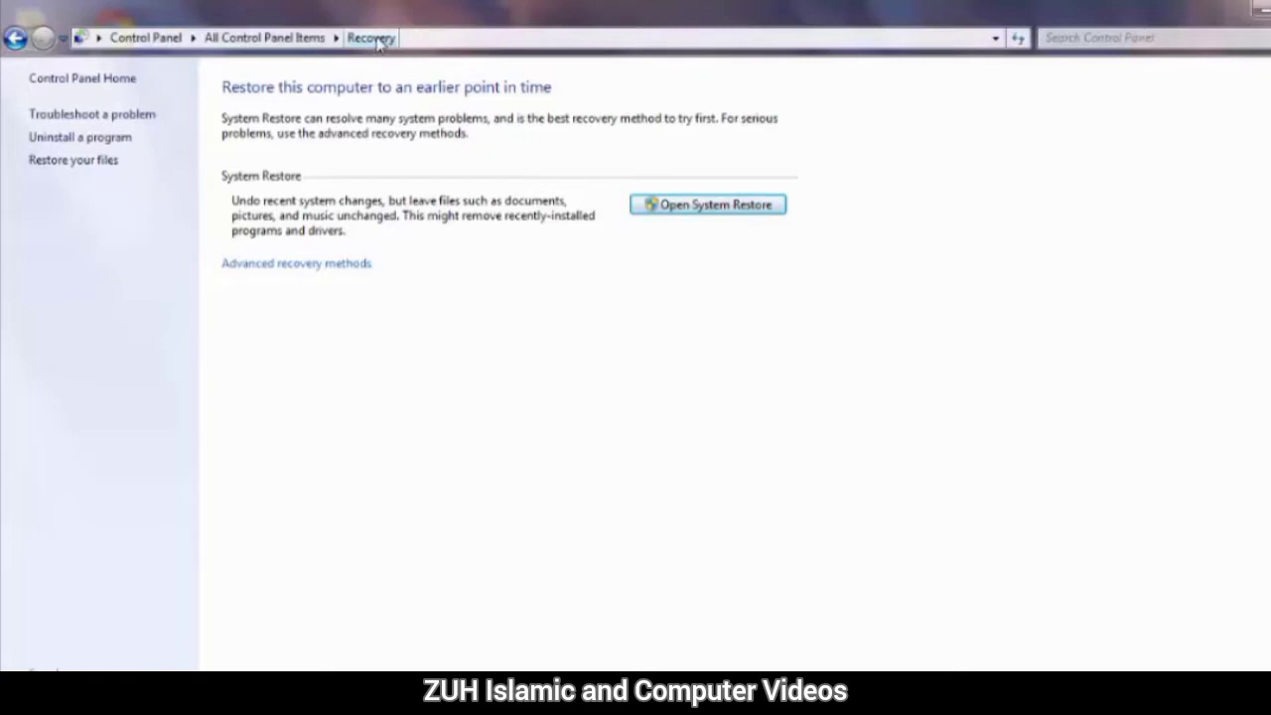
click(290, 44)
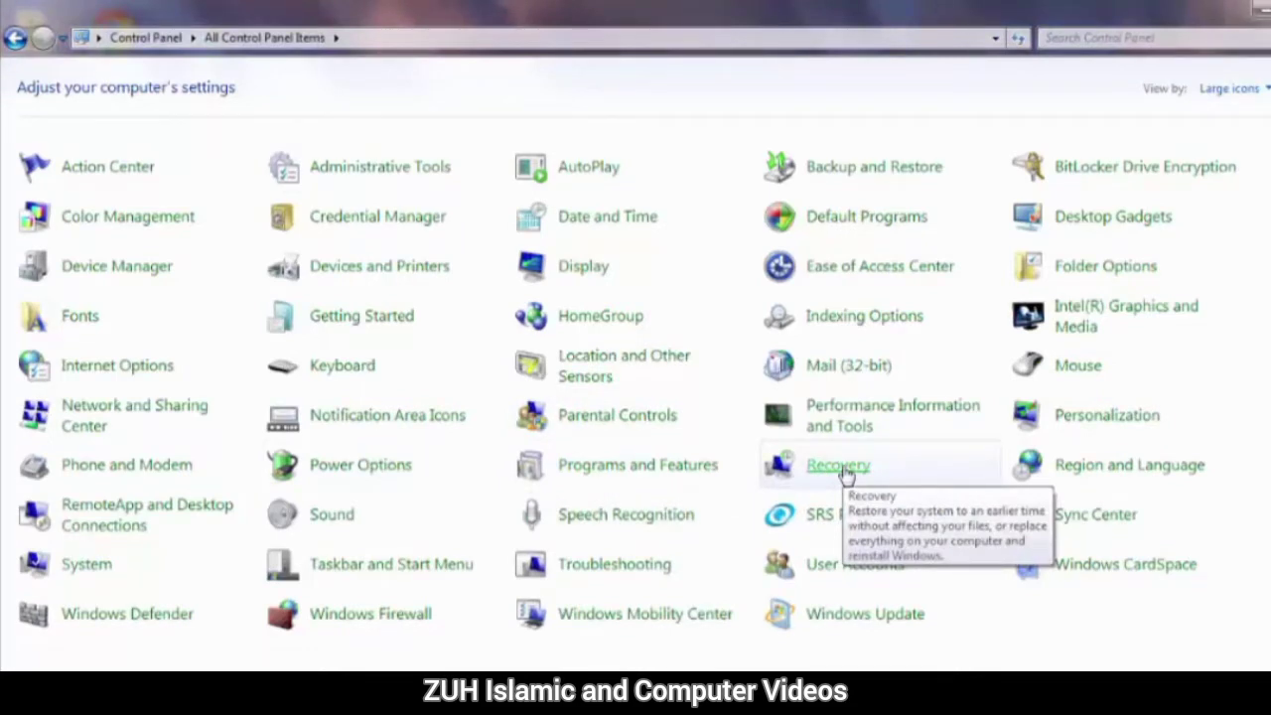
- Open the Region and Language settings and move the dialog to the middle of the screen
click(1157, 480)
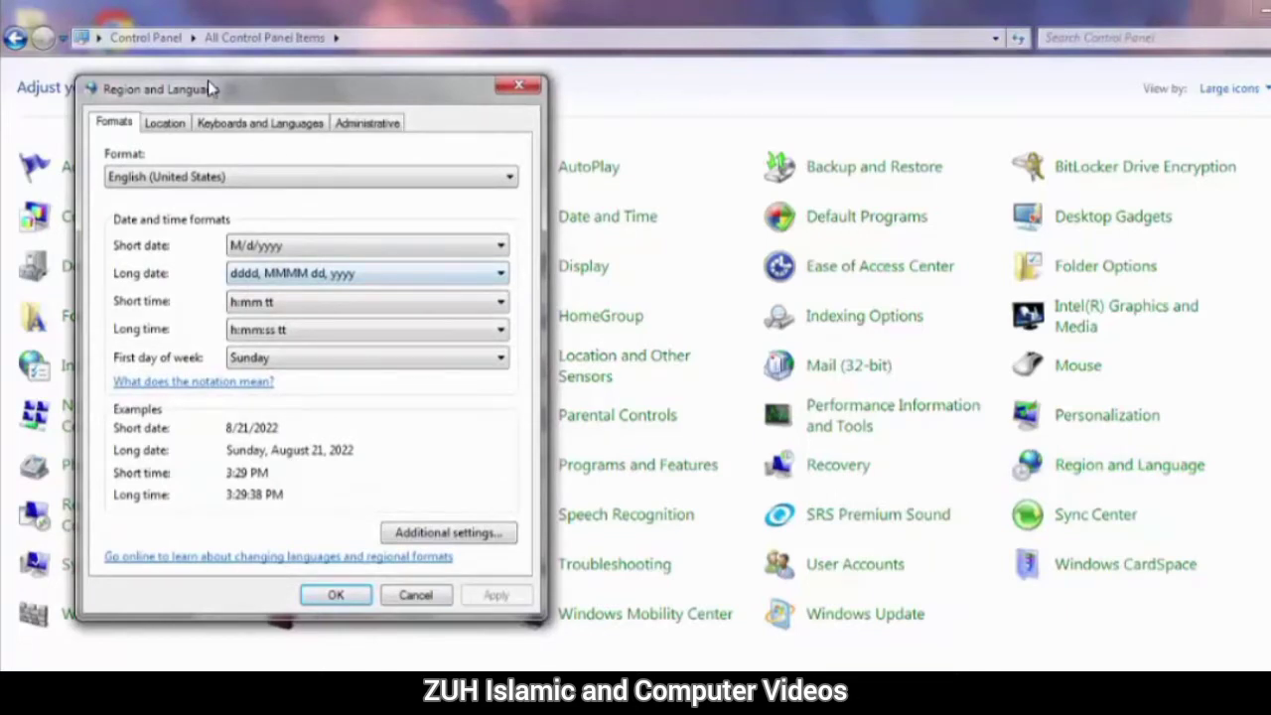
drag(207, 85, 561, 92)
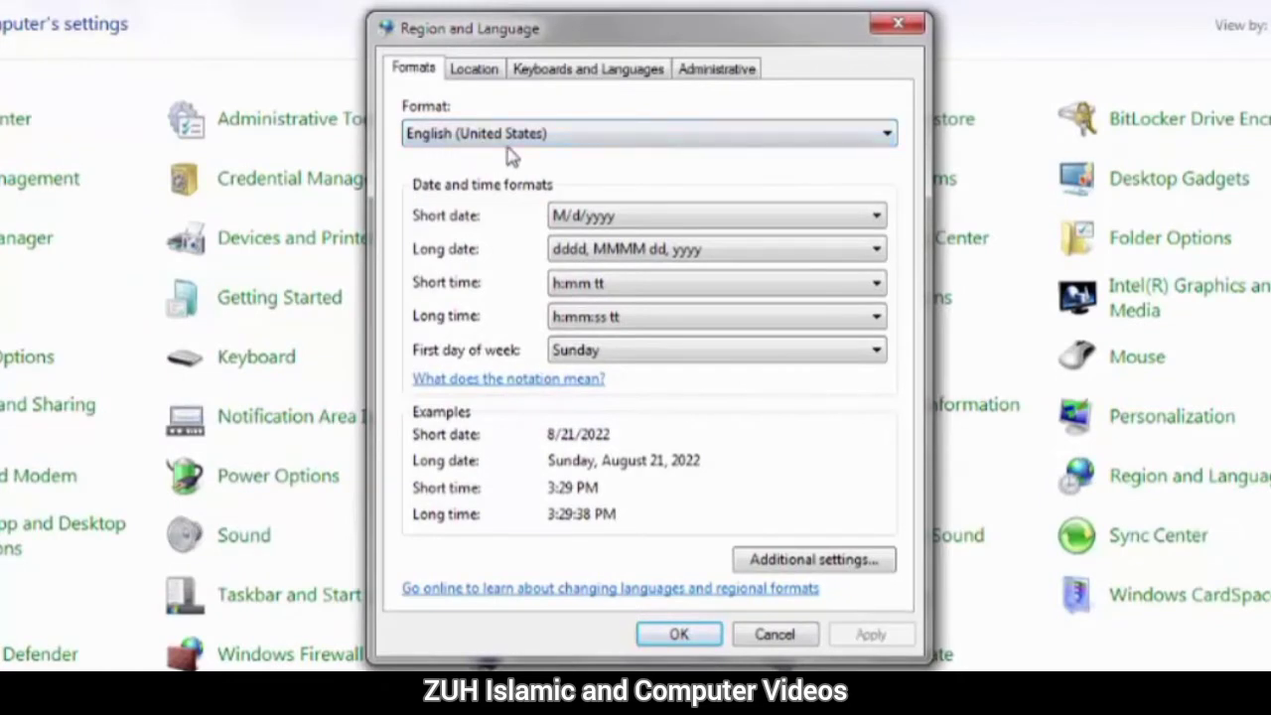
- Apply the Pashto (Afghanistan) regional format and view the system clock's calendar in it
click(539, 139)
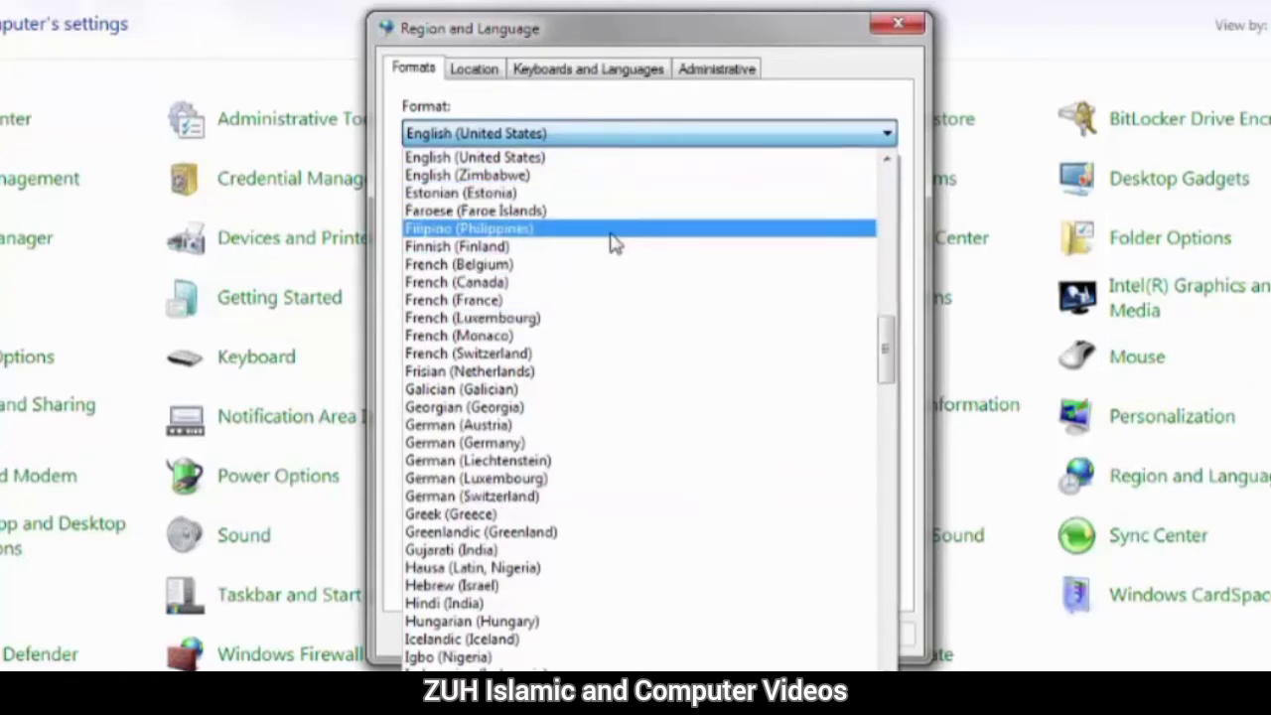
scroll(613, 243, down, 5)
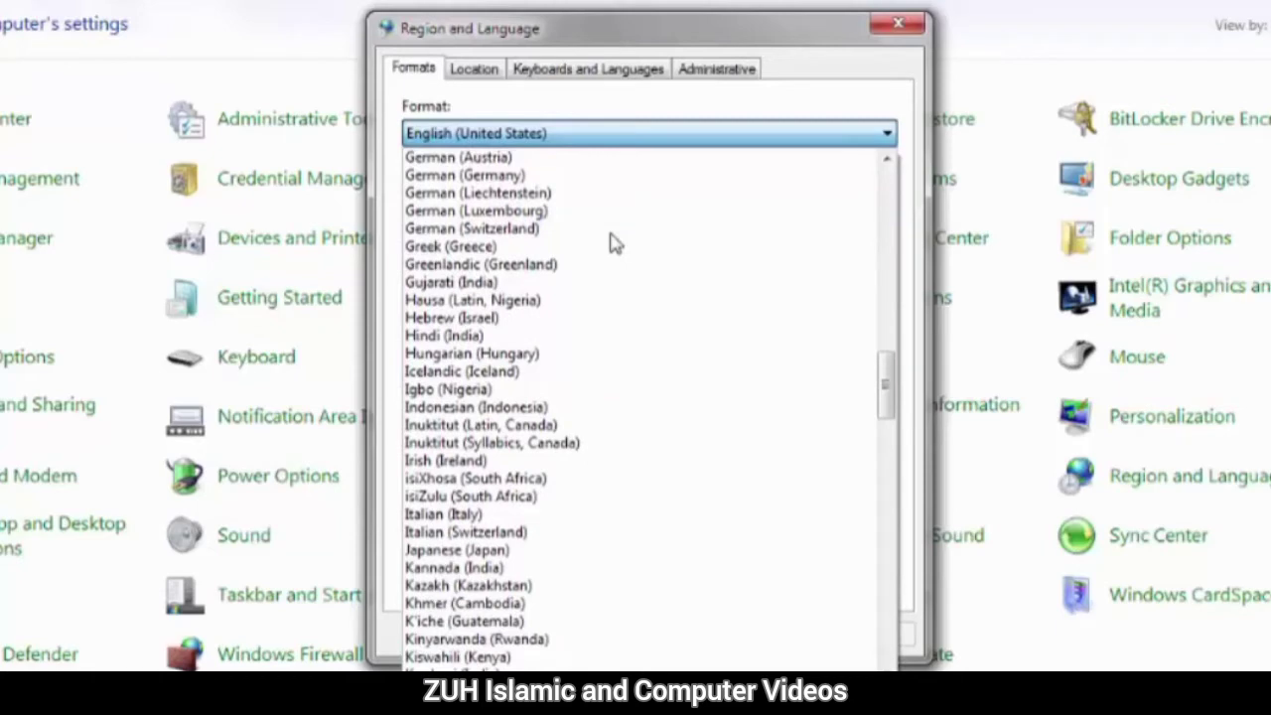
scroll(613, 243, down, 4)
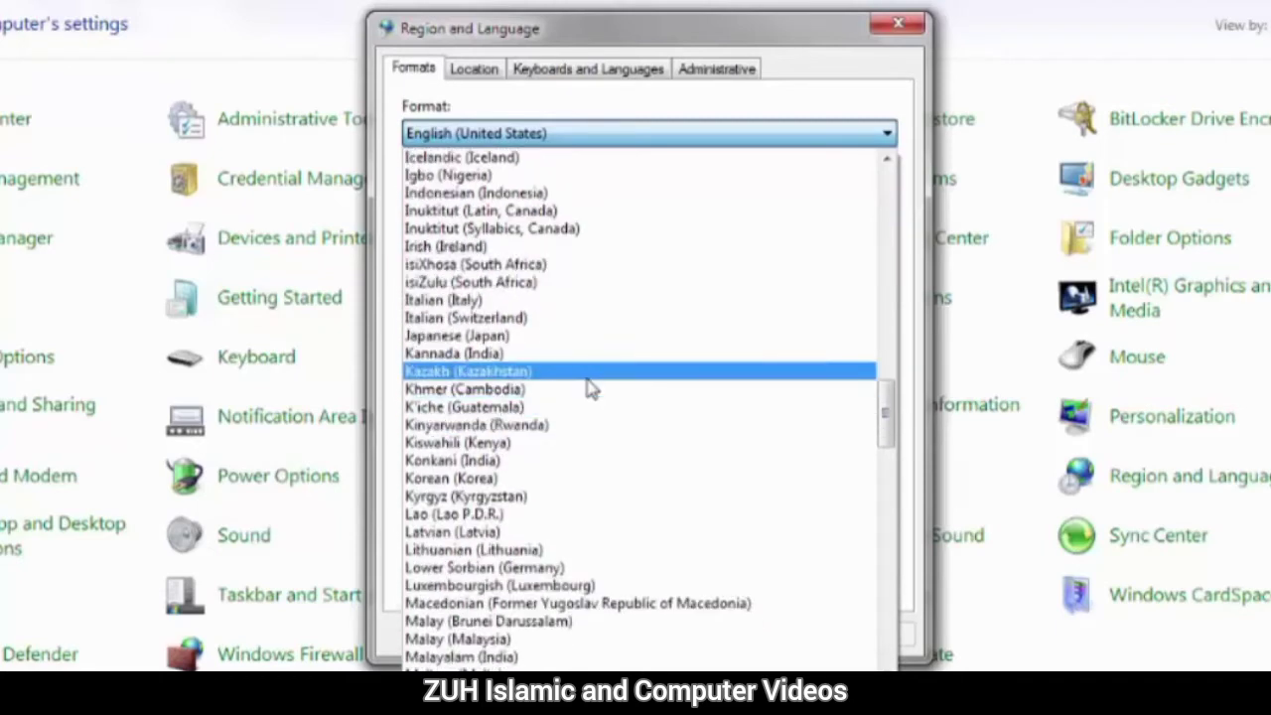
key(p)
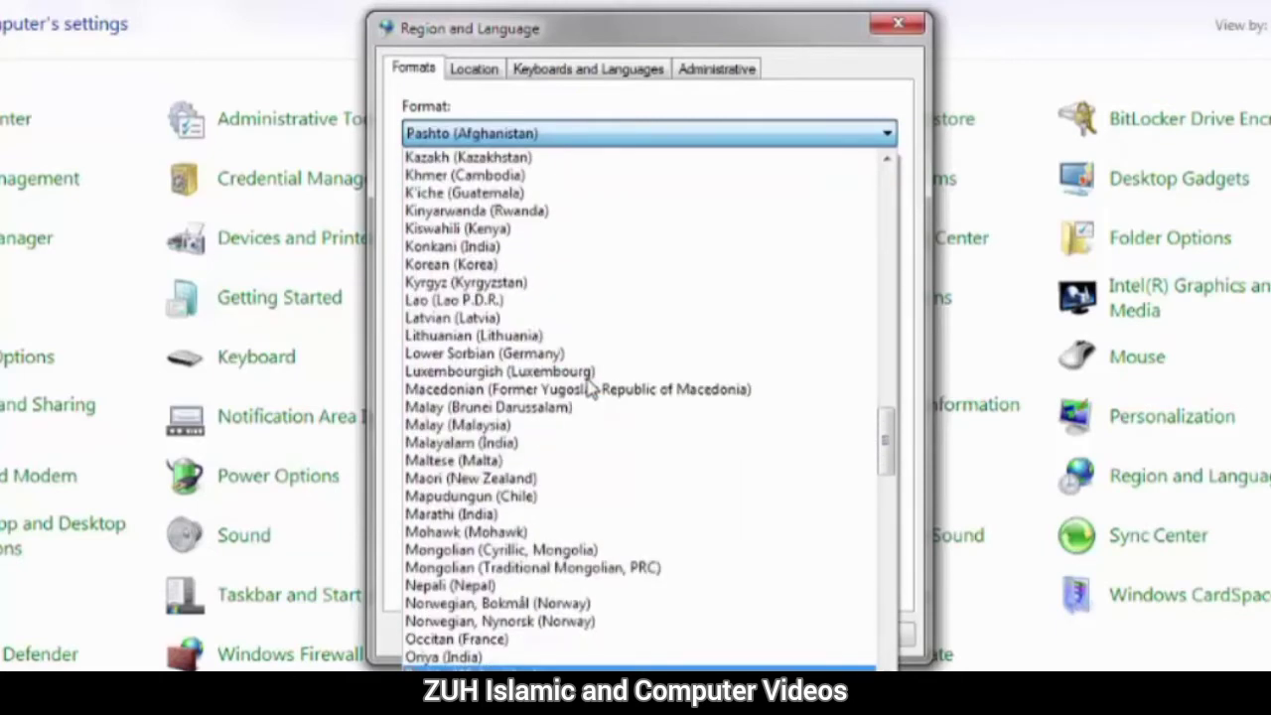
key(Return)
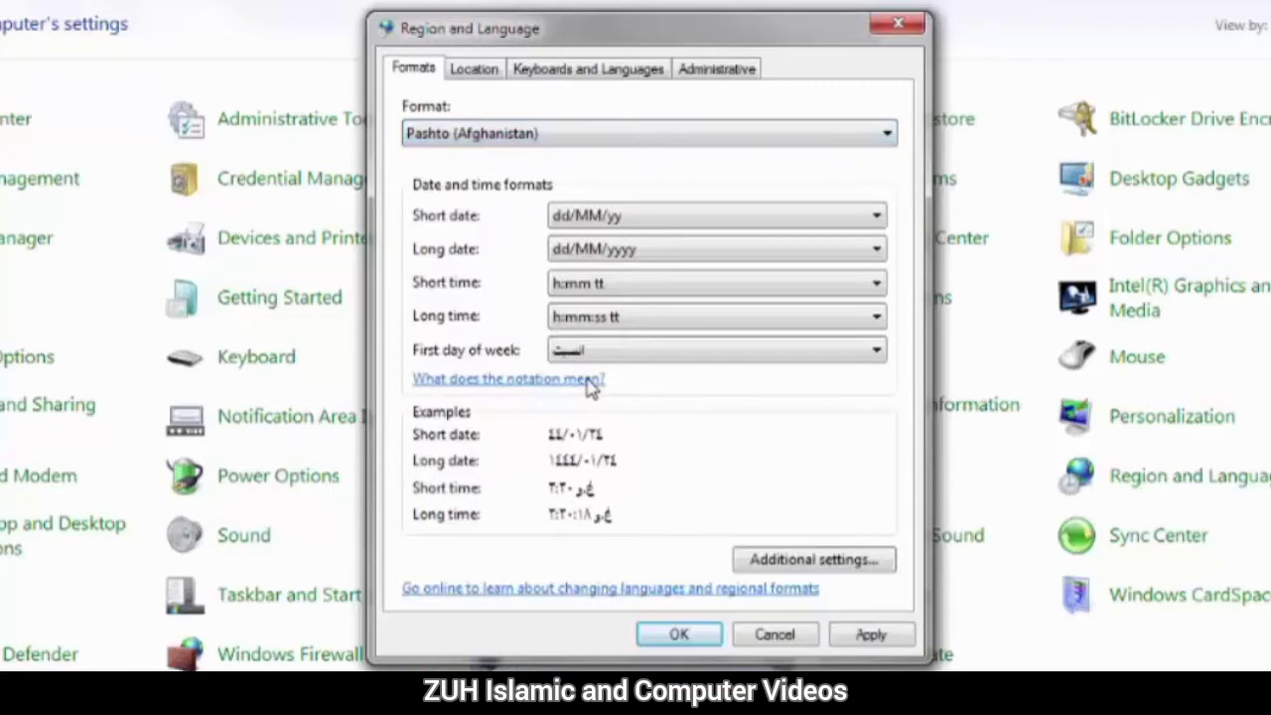
click(871, 638)
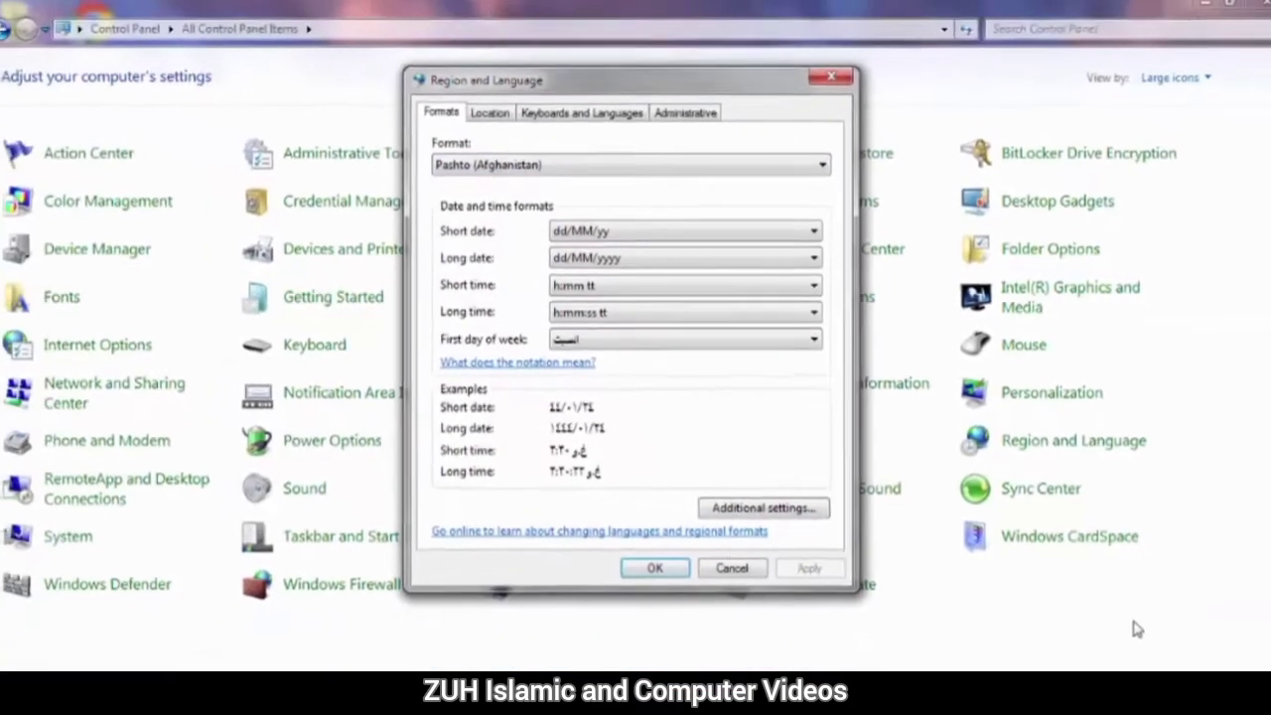
click(1231, 695)
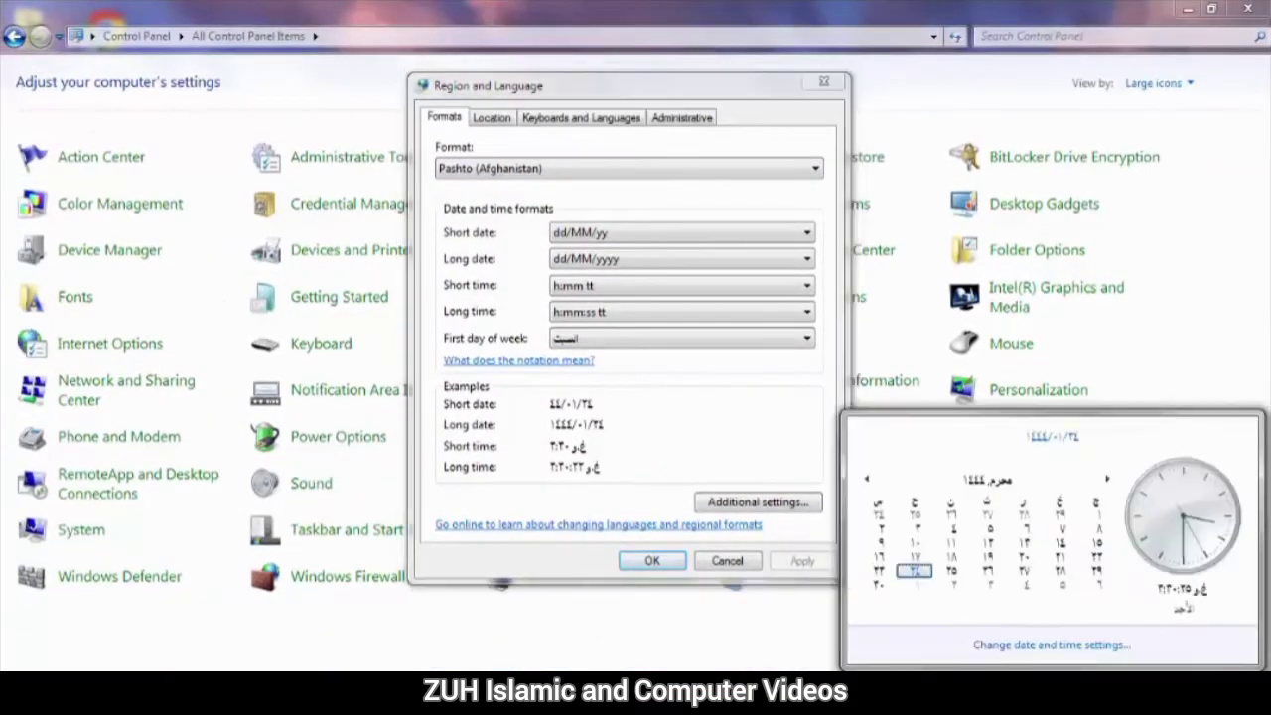
click(671, 447)
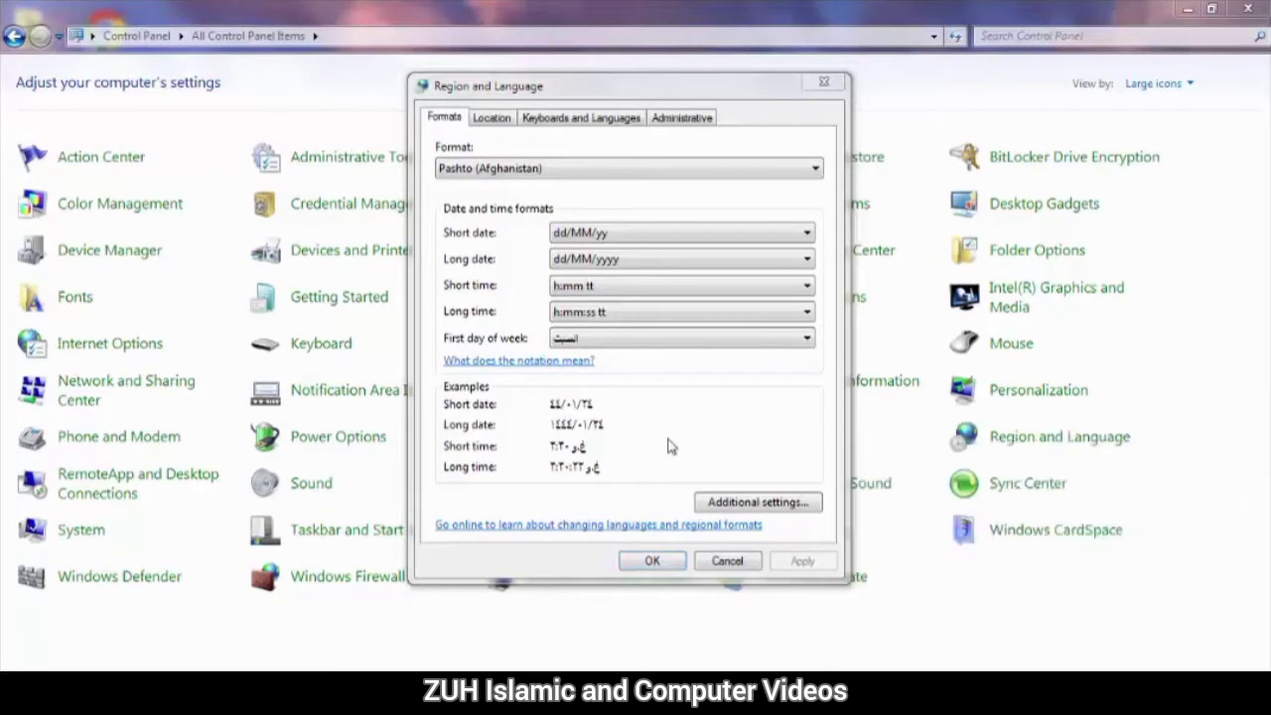
- Apply the Persian regional format and check the system clock's calendar
click(648, 169)
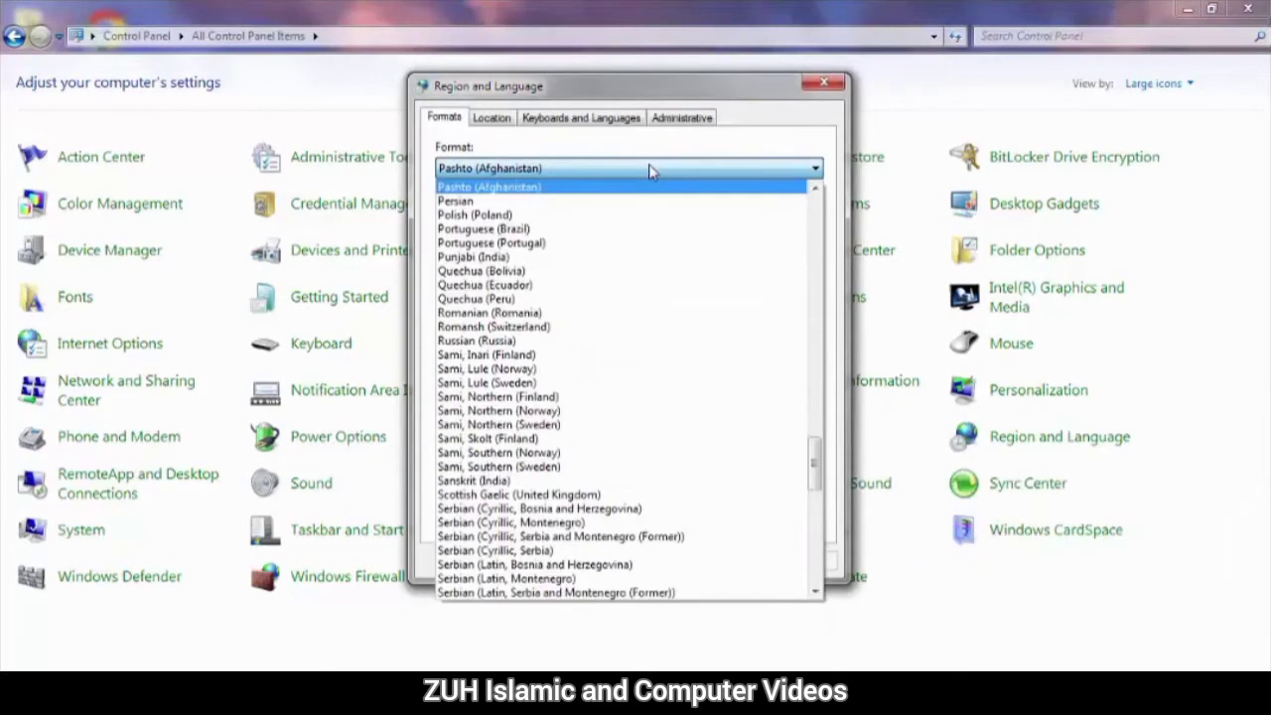
click(608, 201)
click(802, 561)
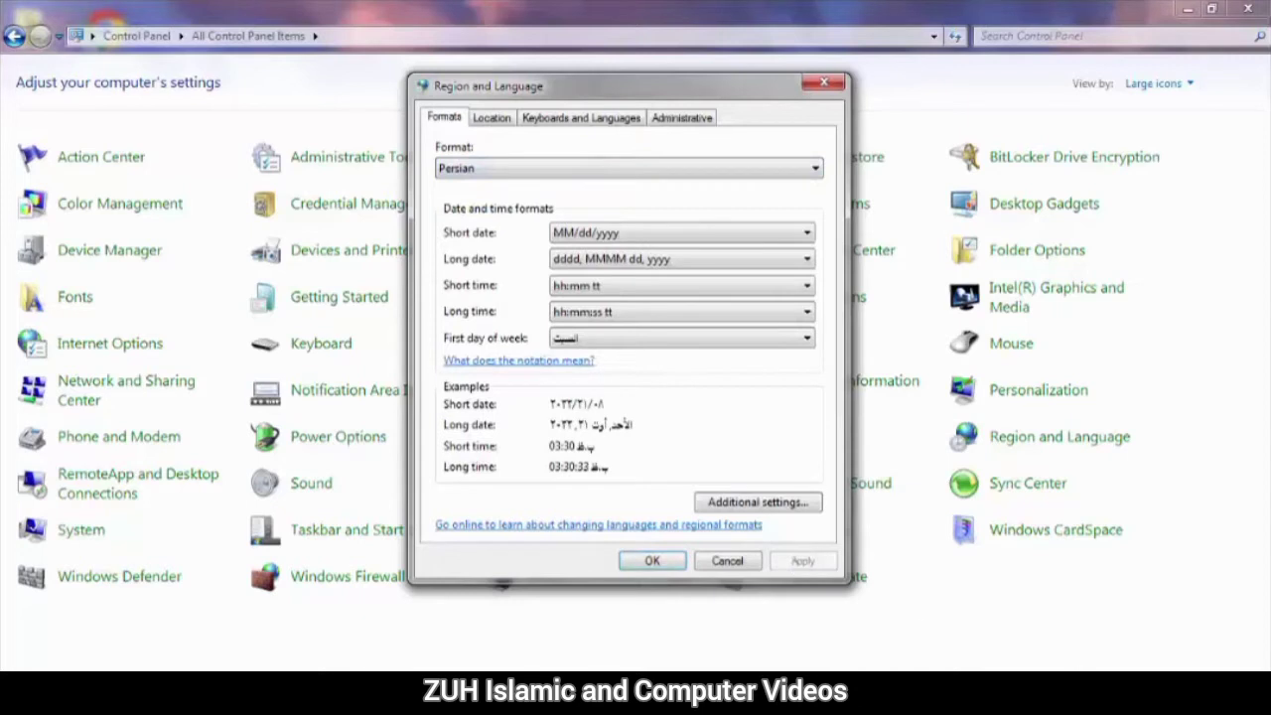
click(1231, 695)
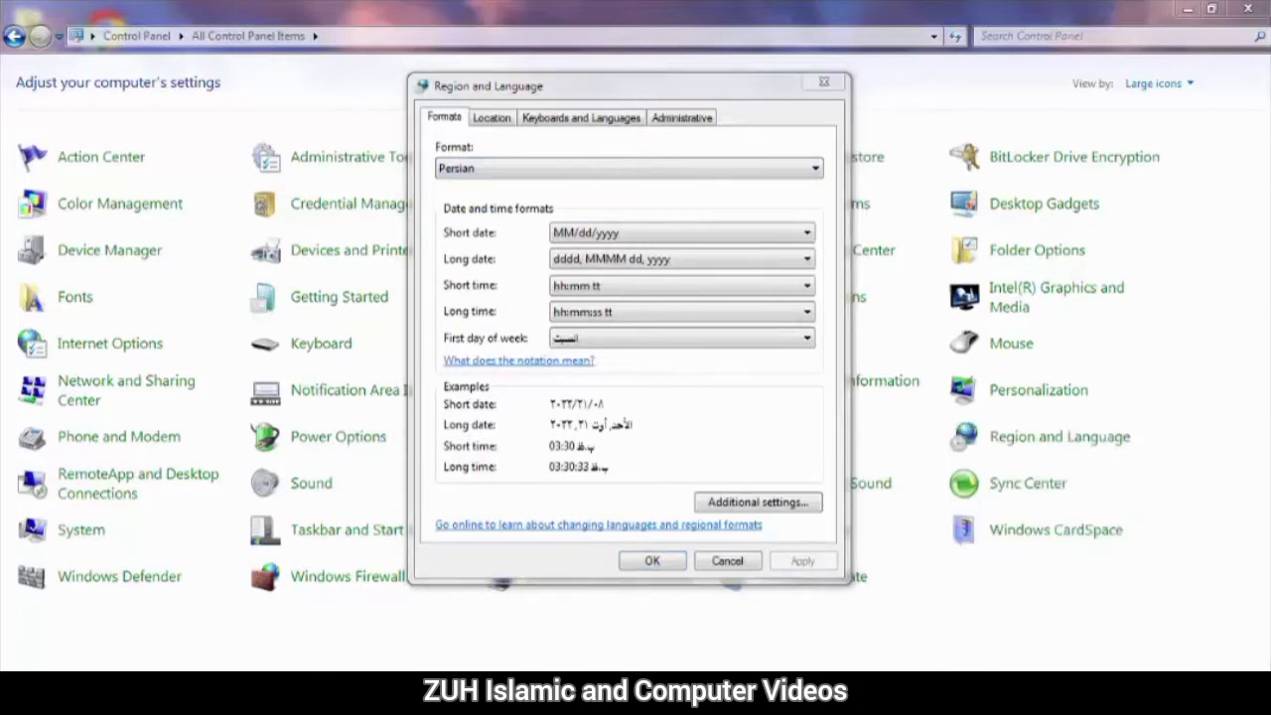
- Apply the English (United States) regional format and check the date and time on the system clock
click(523, 171)
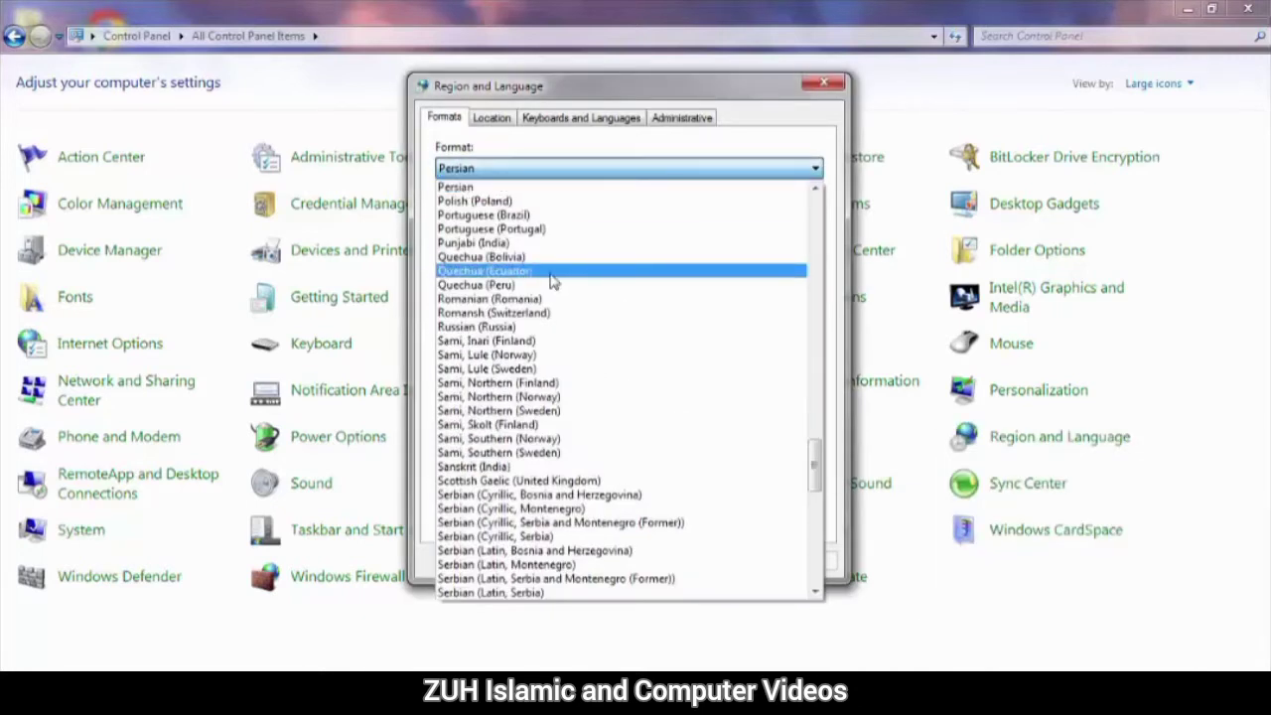
key(e)
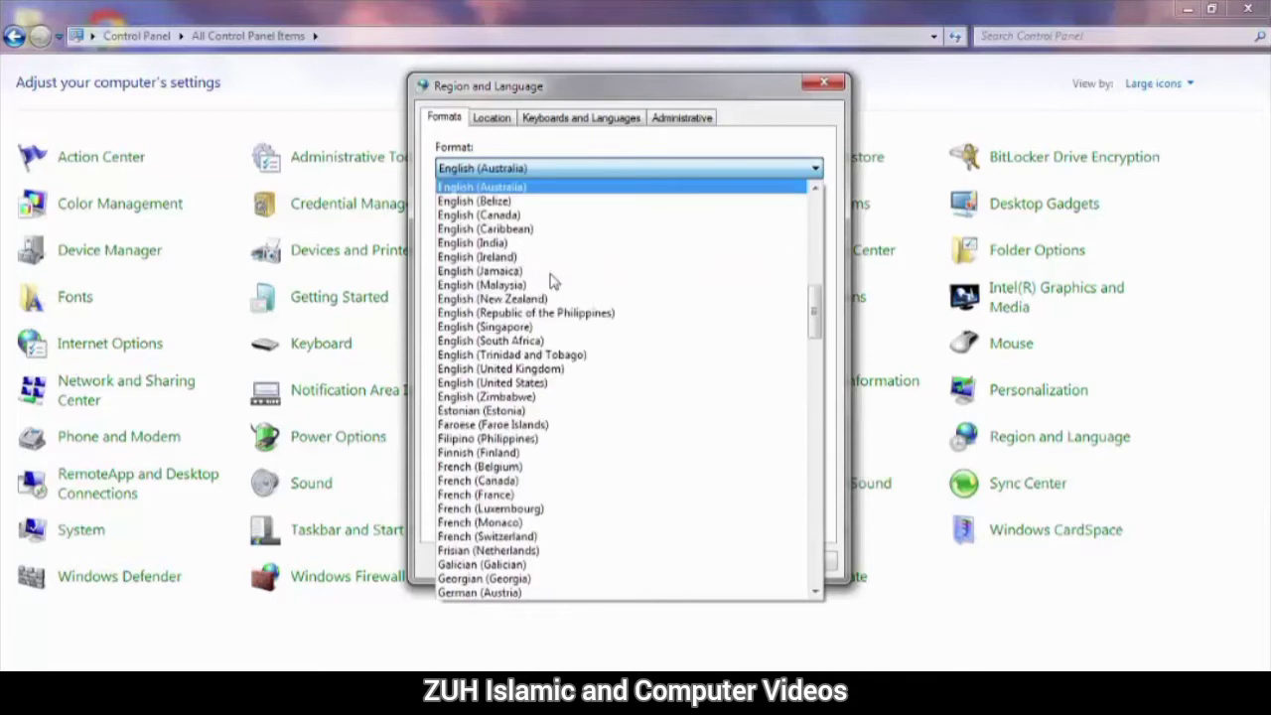
key(Down)
key(Down)
key(Down)
key(Down)
key(Down)
key(Down)
key(Down)
key(Down)
key(Down)
key(Down)
key(Down)
key(Down)
key(Down)
key(Down)
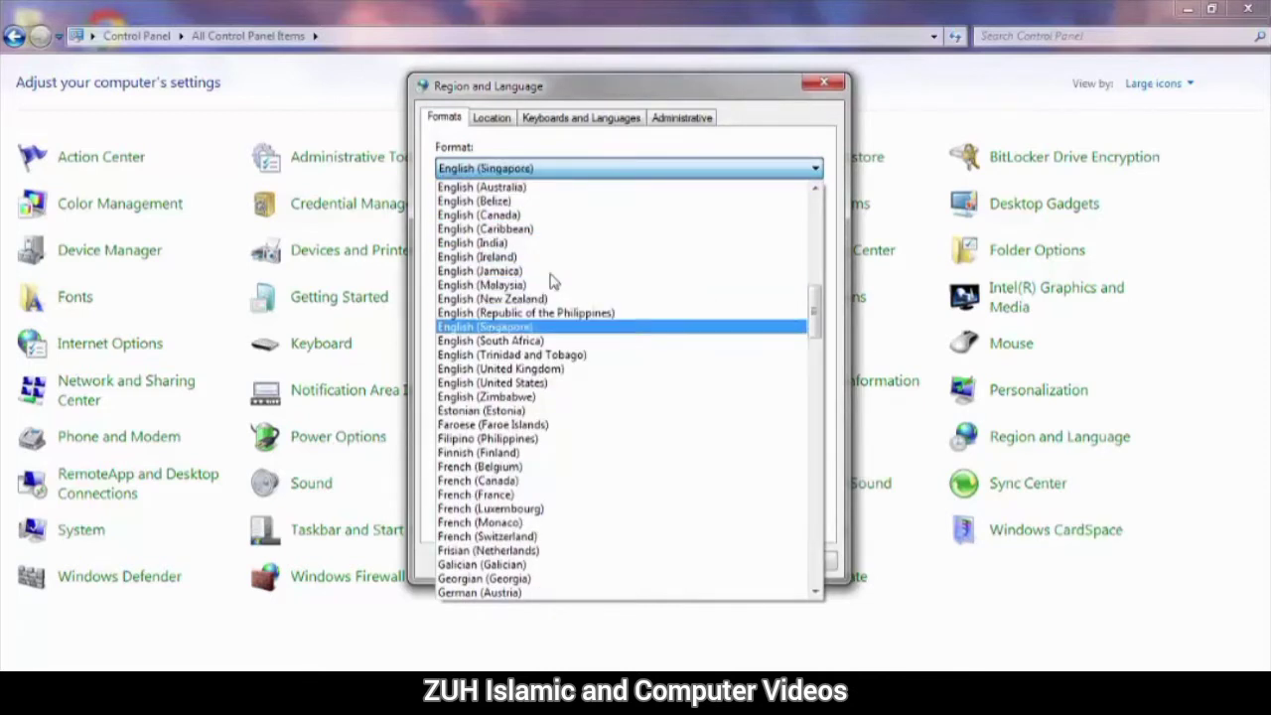
key(Return)
click(789, 561)
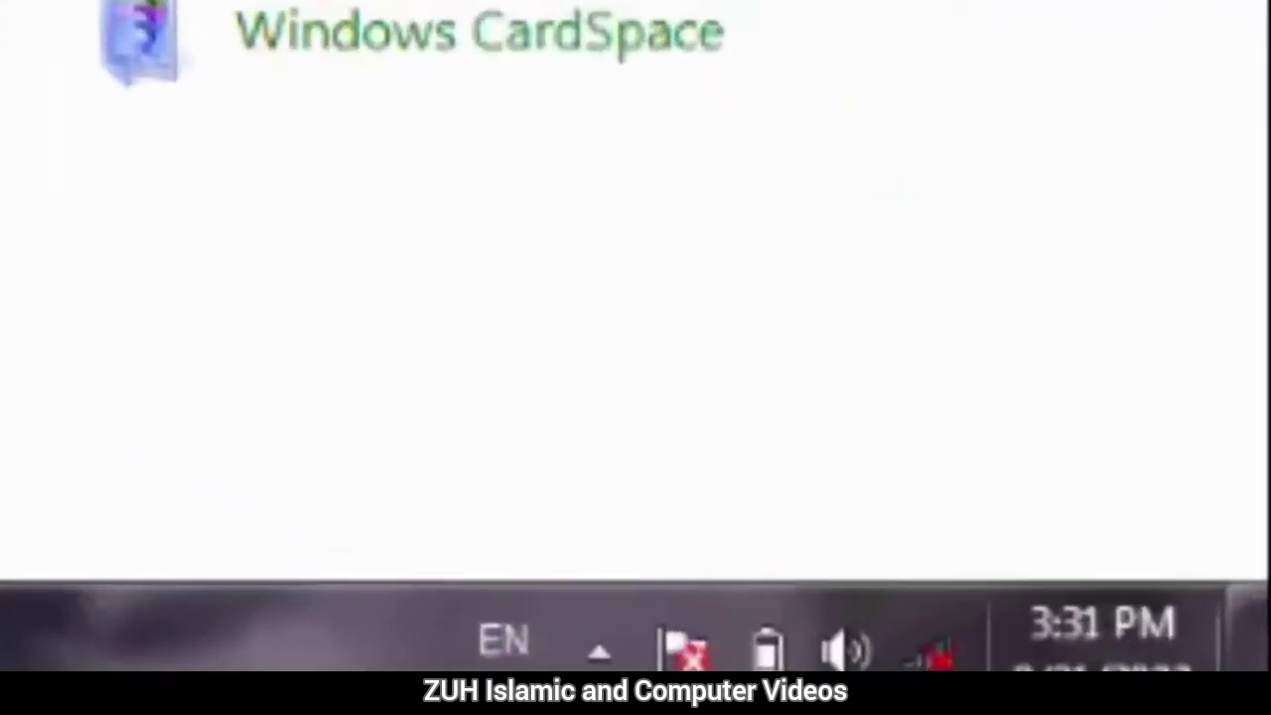
mouse_move(1226, 693)
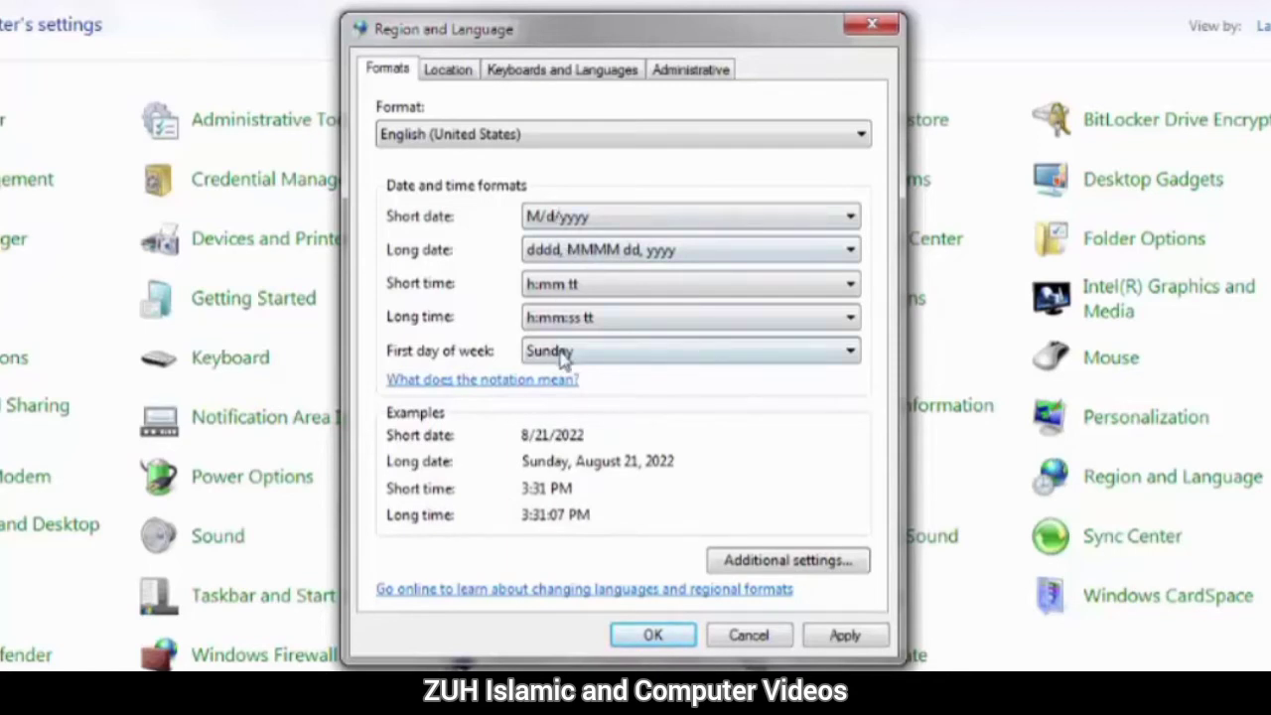
- Switch the regional format to English (United Kingdom) to view its date and time examples
click(520, 139)
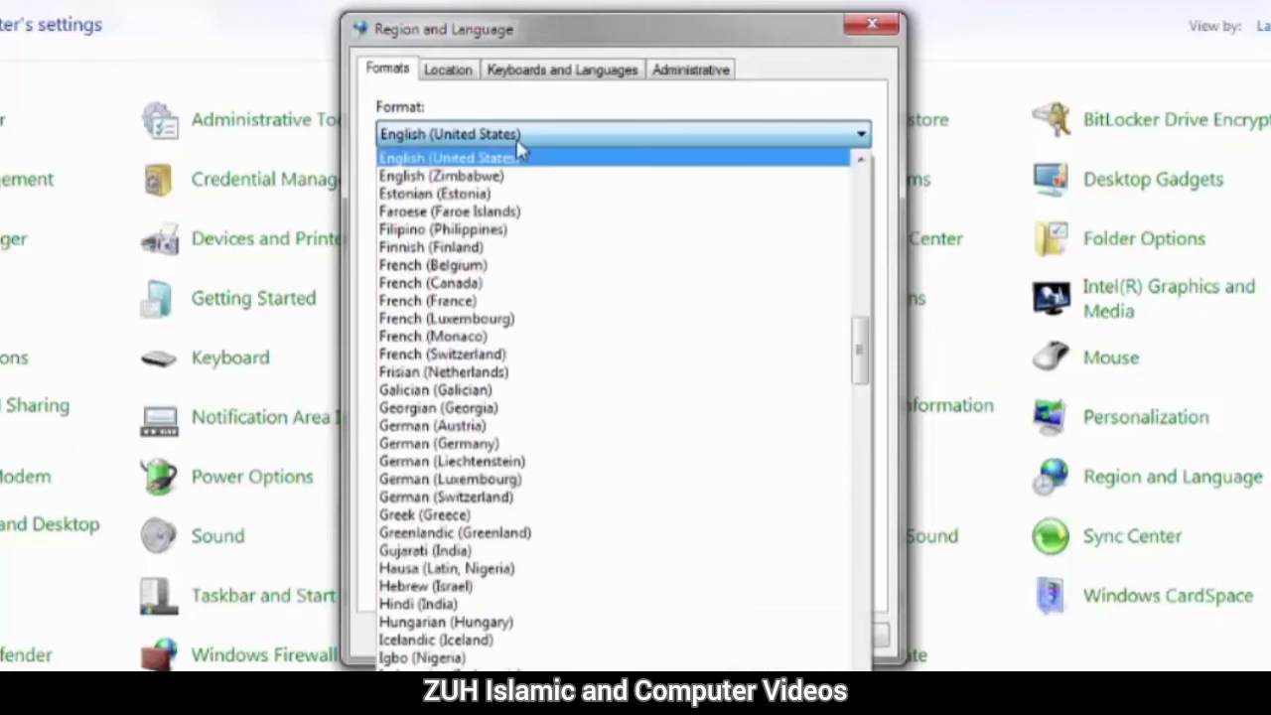
key(Up)
click(520, 151)
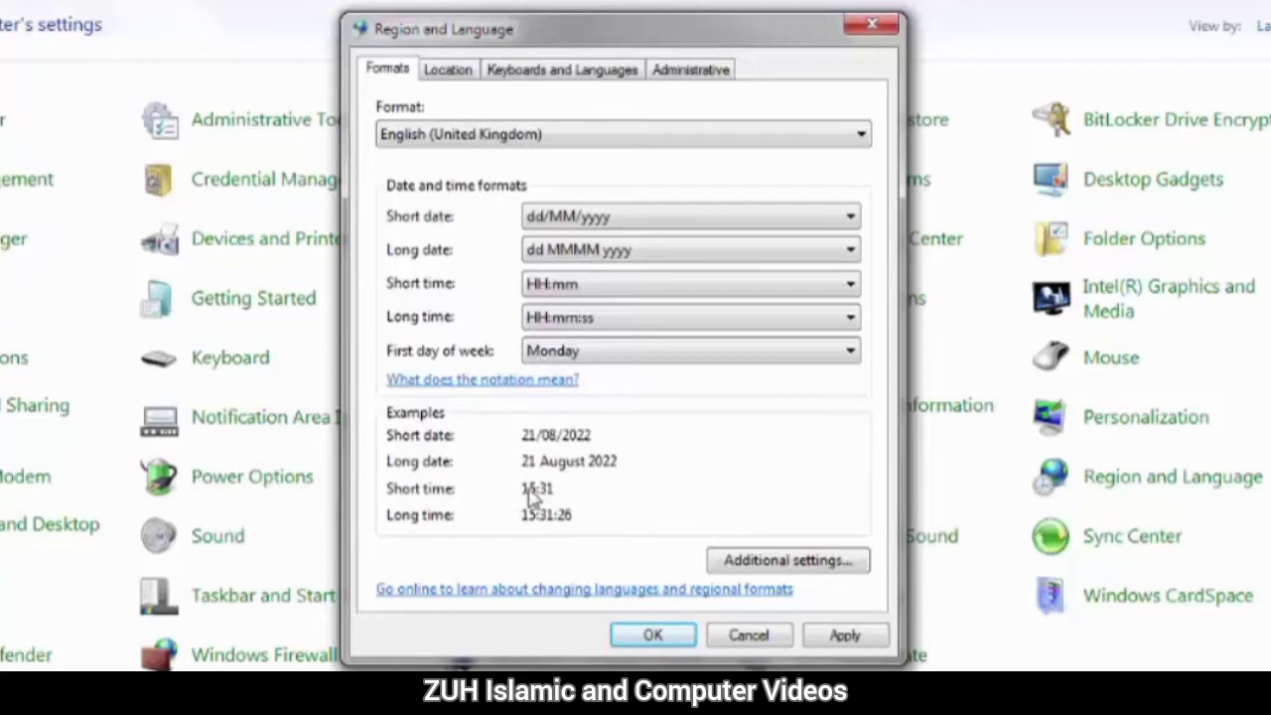
- Set the regional format back to English (United States)
click(496, 145)
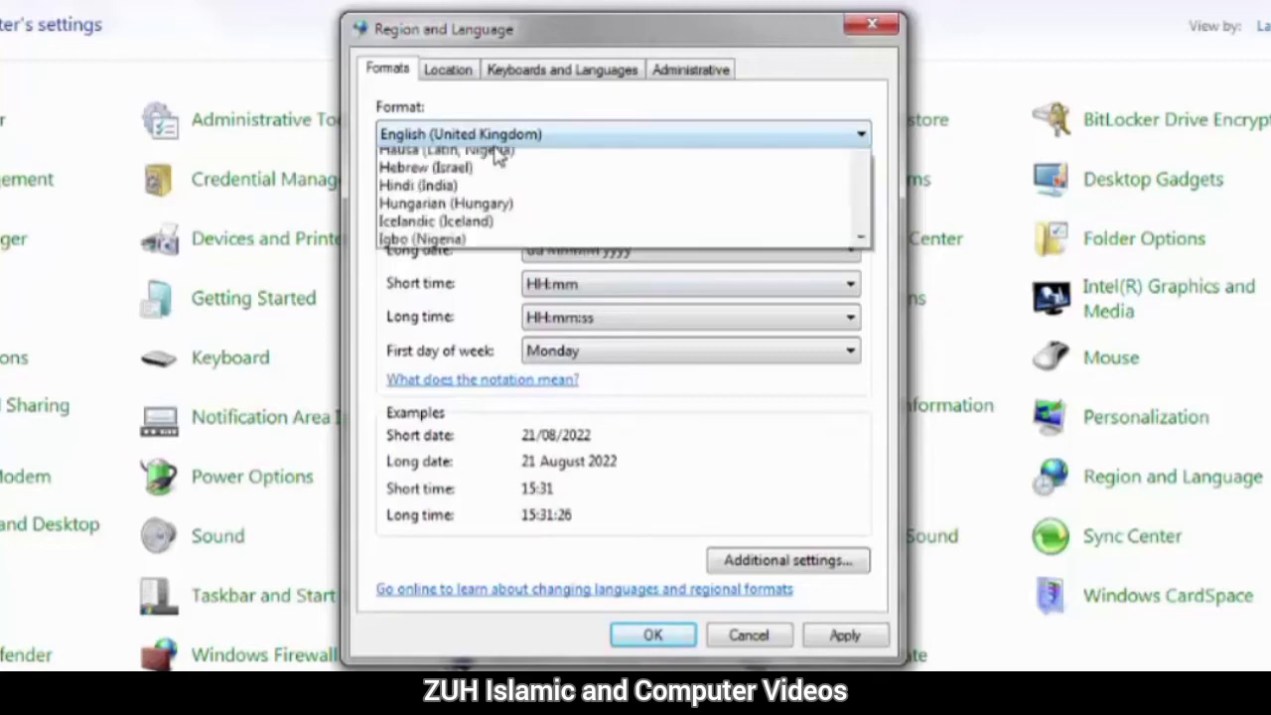
click(496, 146)
click(496, 154)
key(Down)
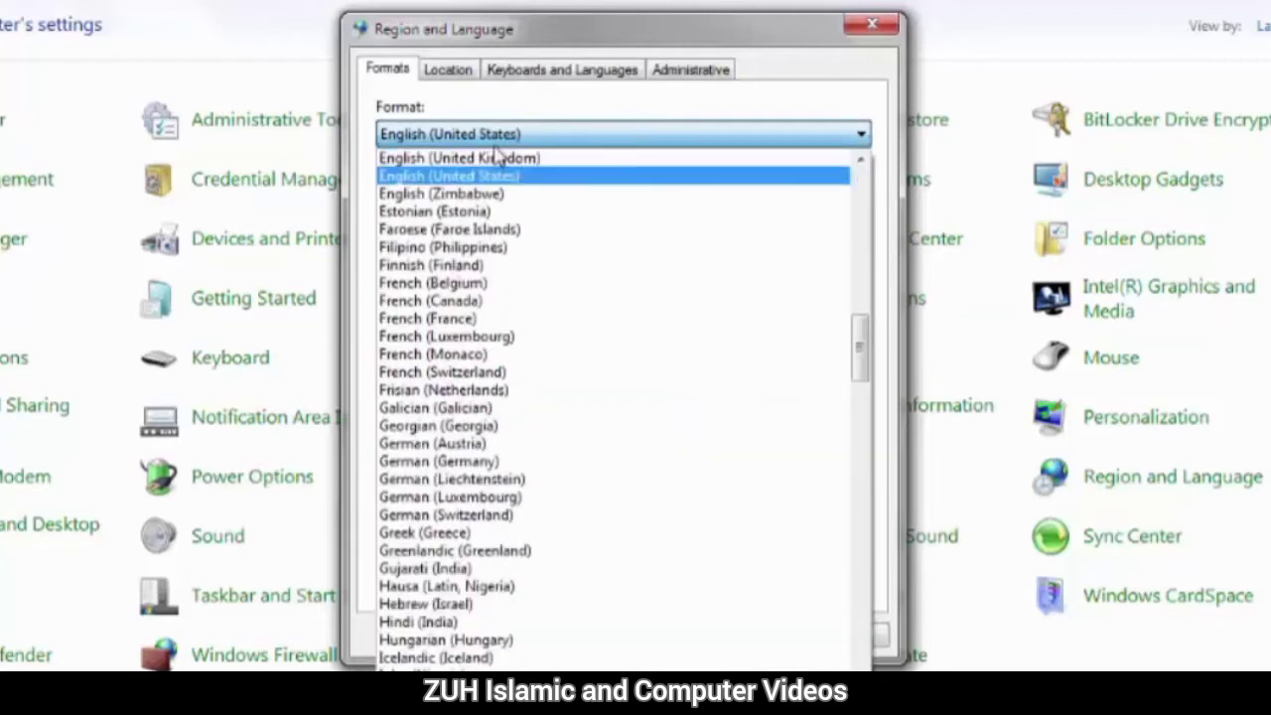
key(Return)
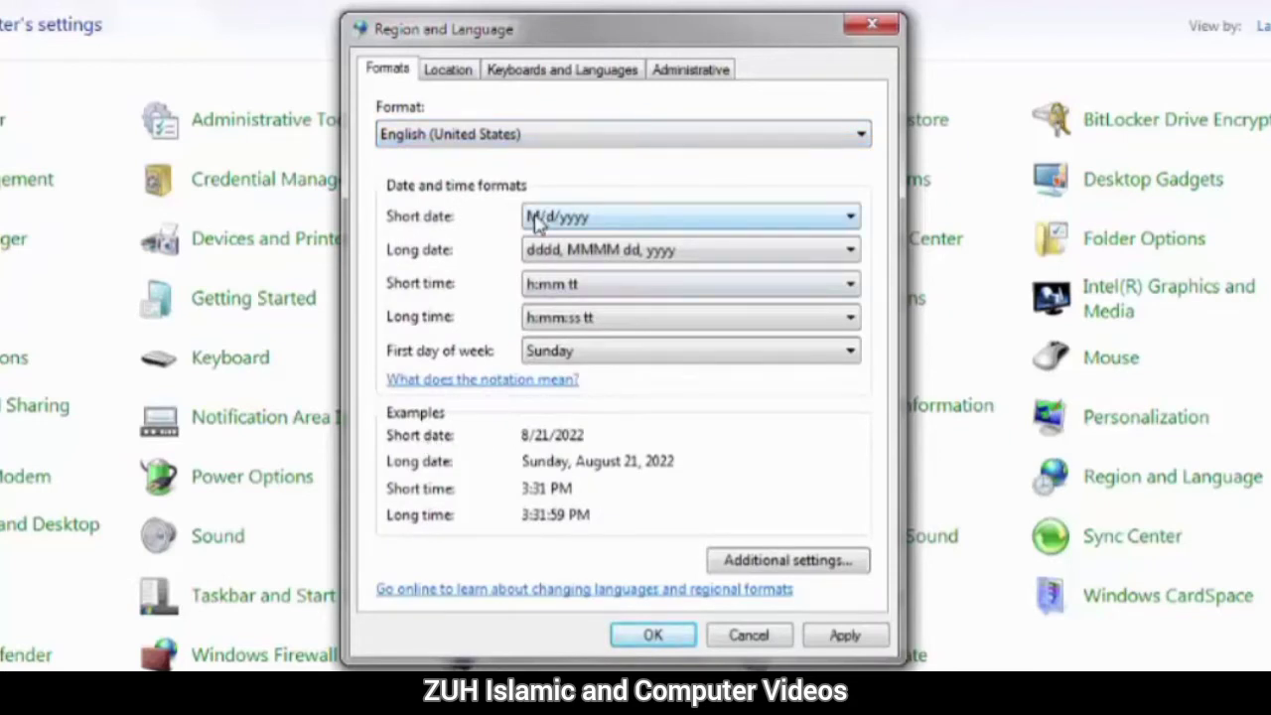
- Set the short date format to MM/dd/yy
click(568, 221)
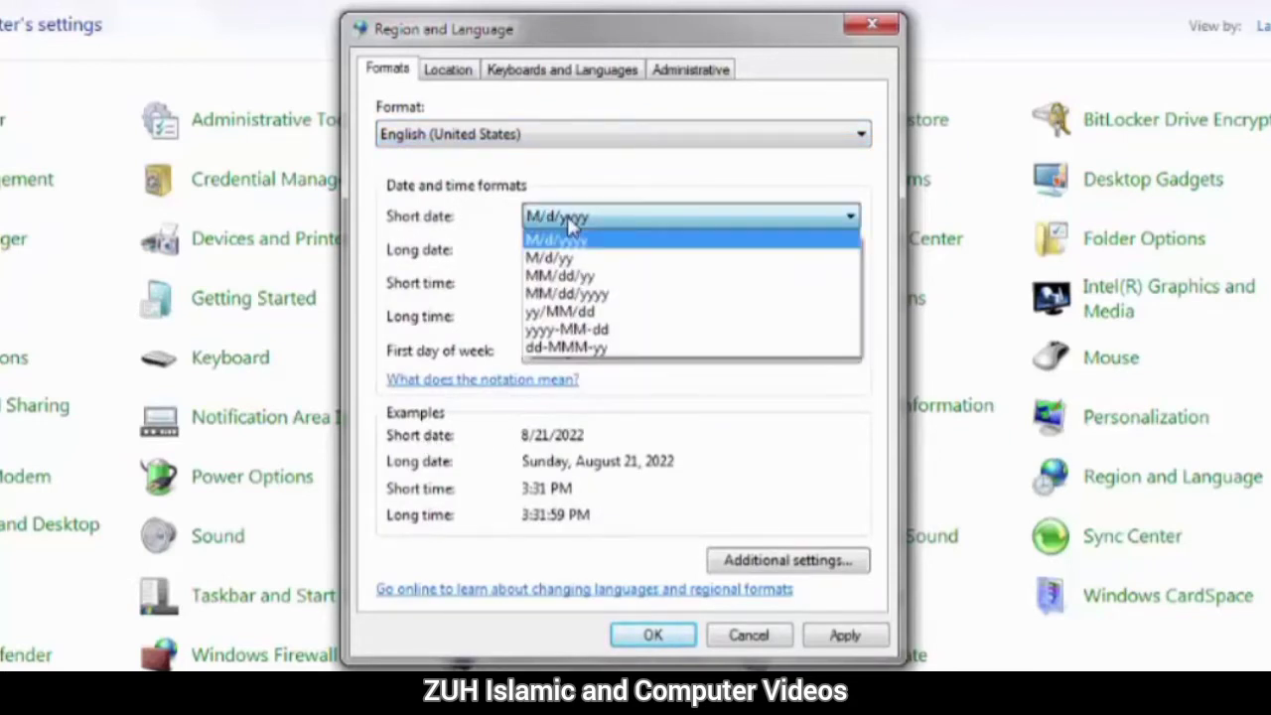
click(542, 276)
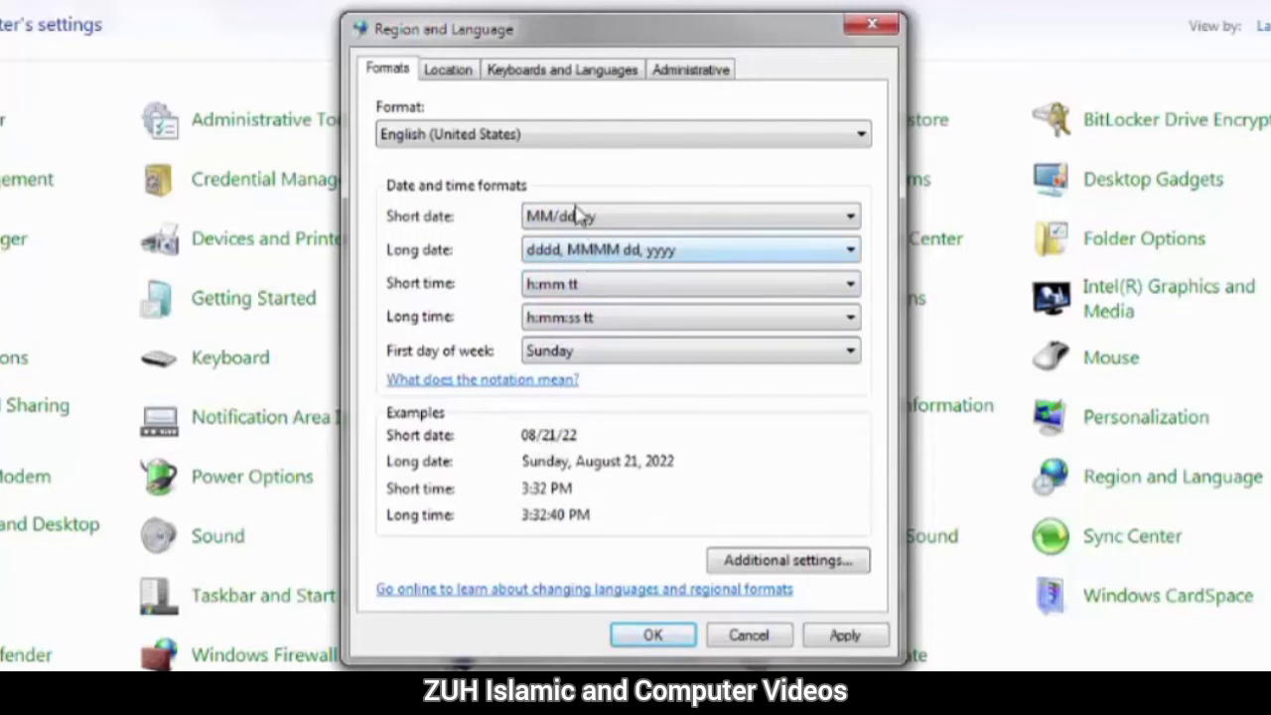
- Review the long date choices and set the long date format to MMMM dd, yyyy
click(571, 255)
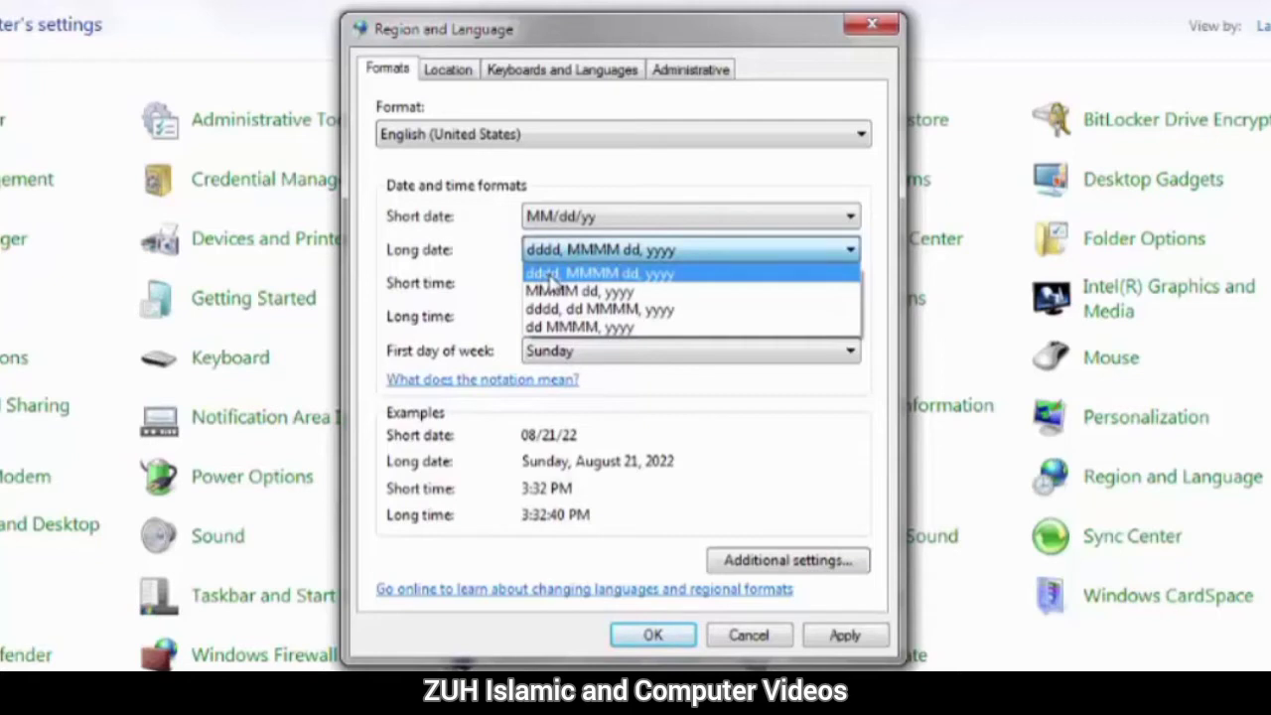
click(661, 281)
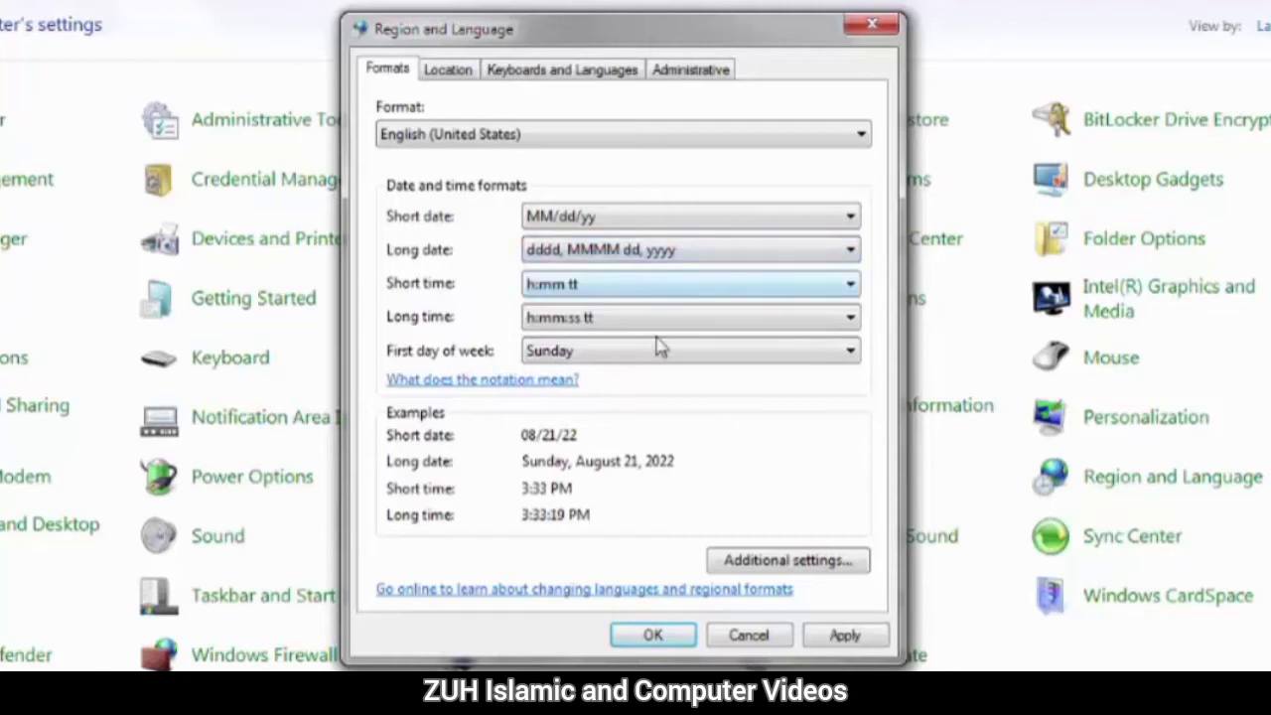
click(606, 254)
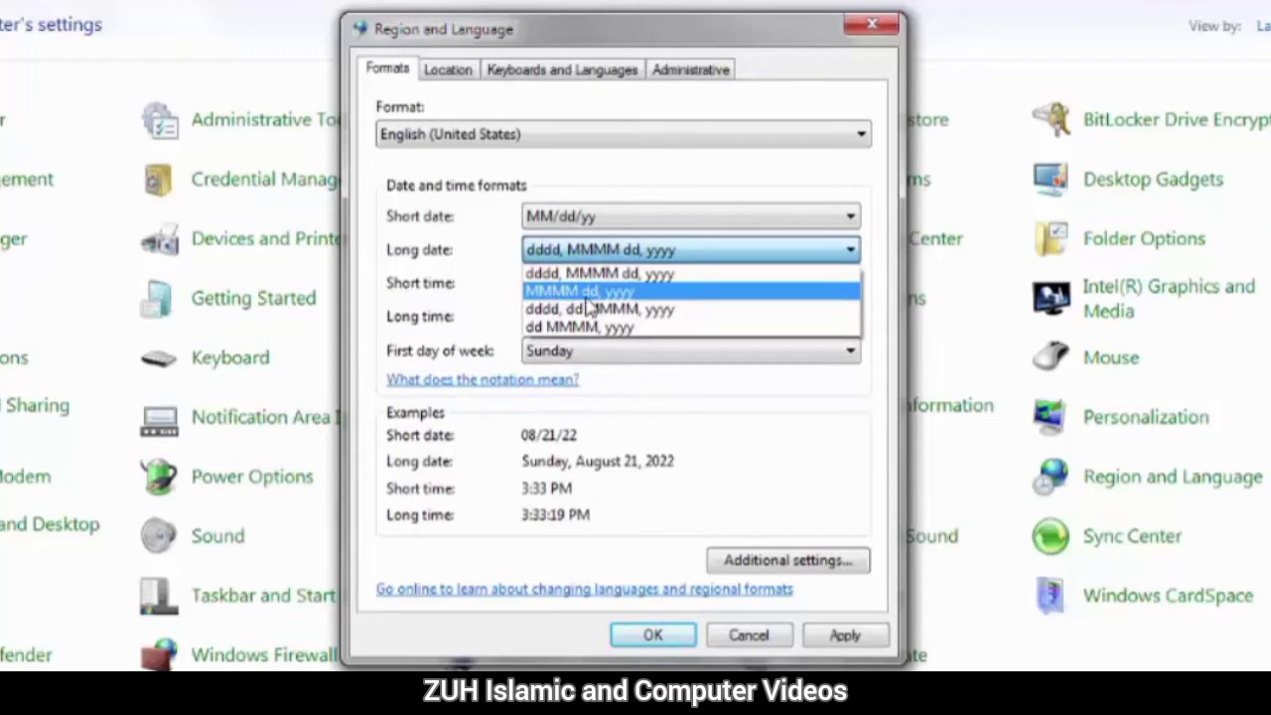
click(615, 293)
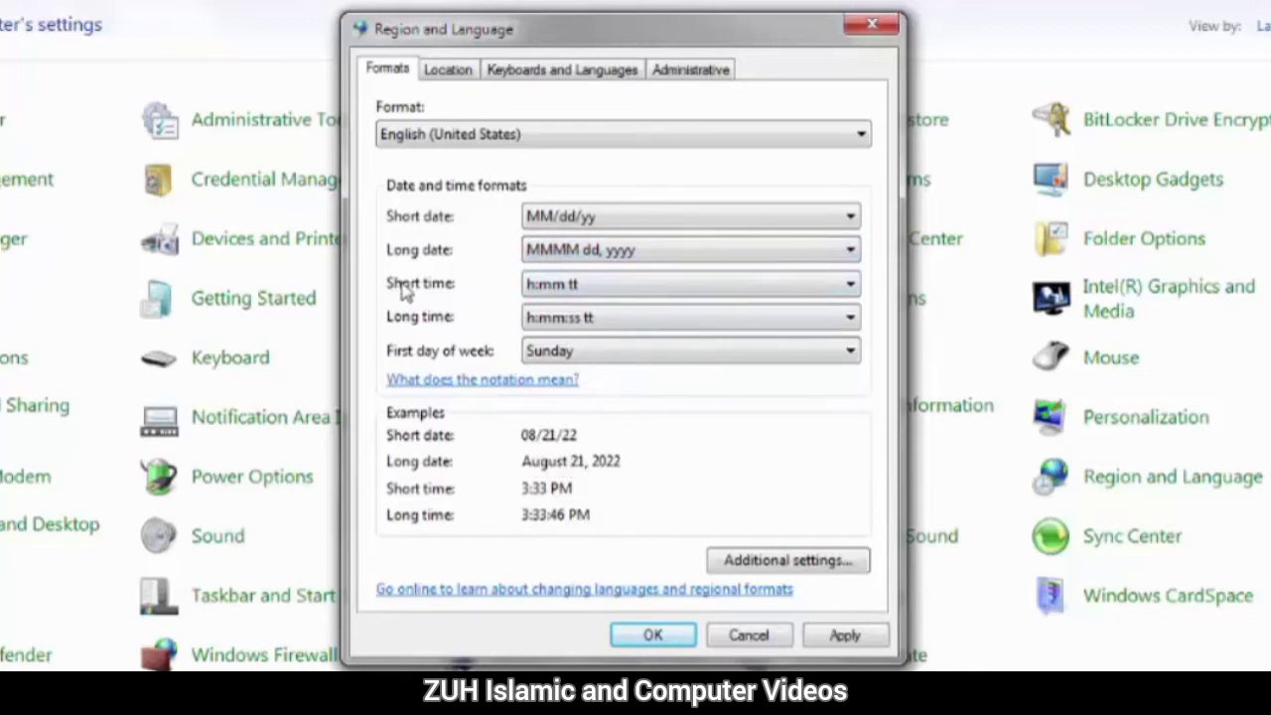
- Select h:mm tt as the short time format and hh:mm:ss tt as the long time format
click(548, 288)
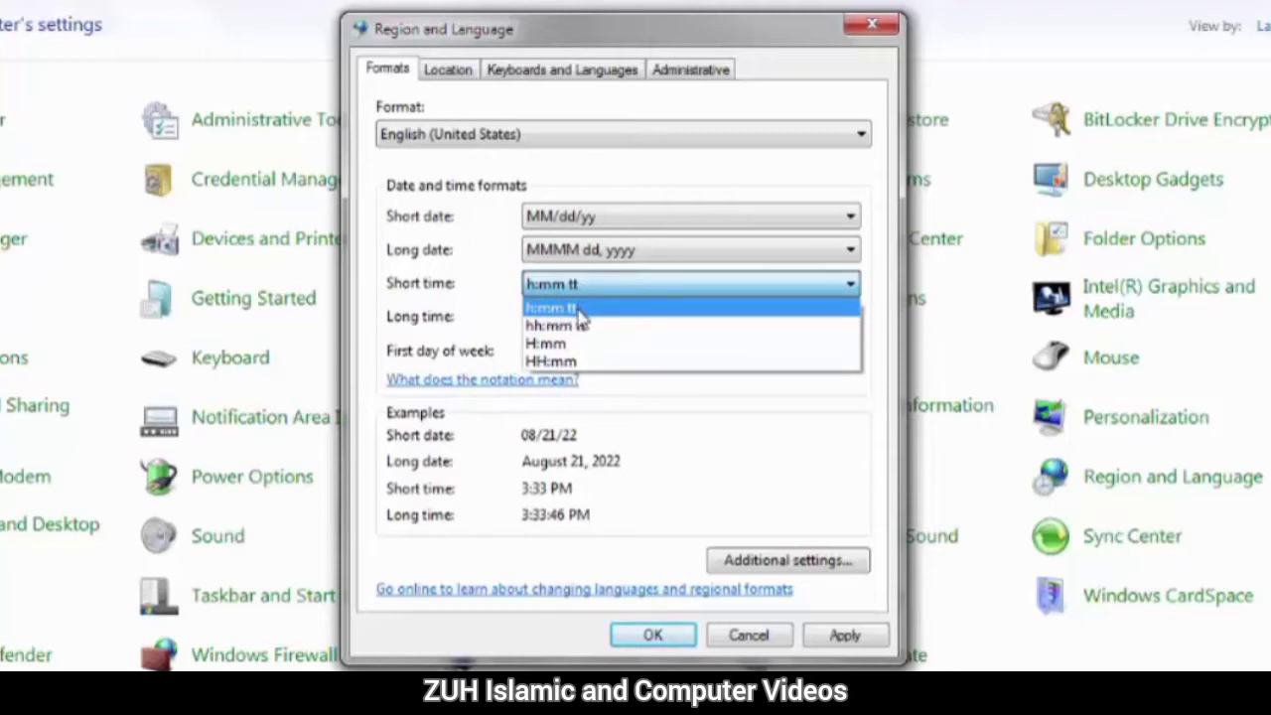
click(579, 310)
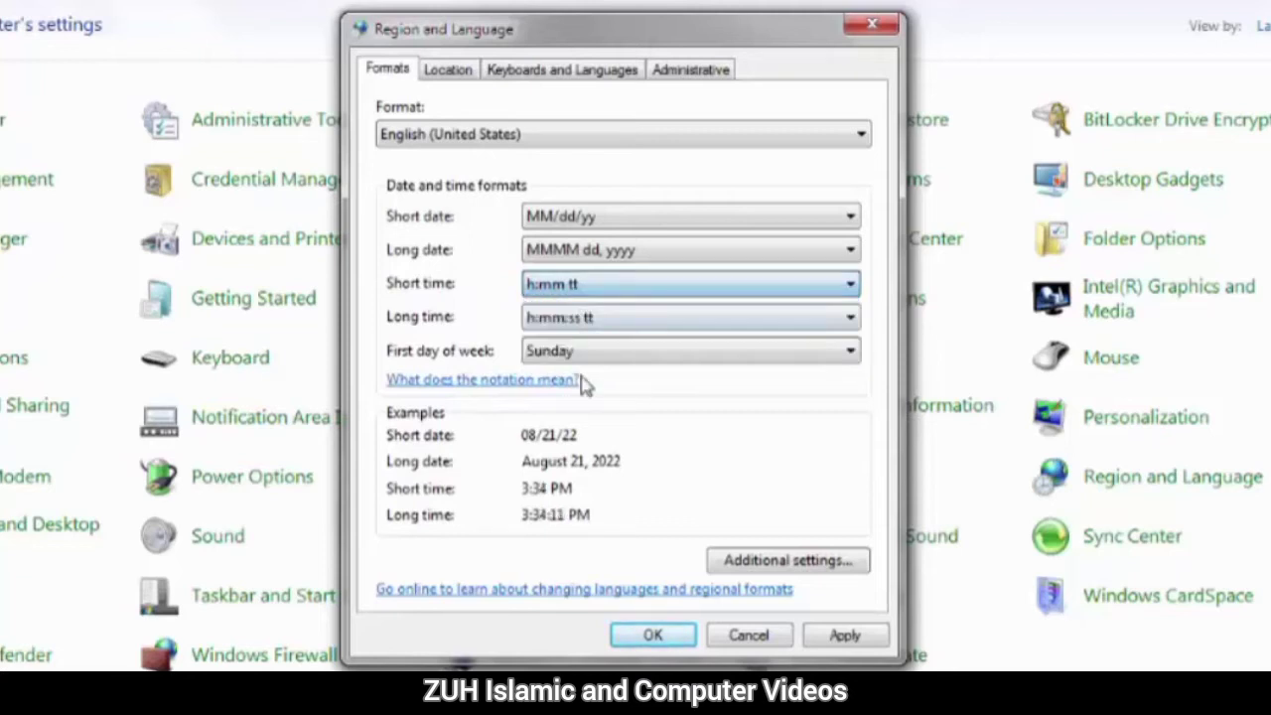
click(550, 323)
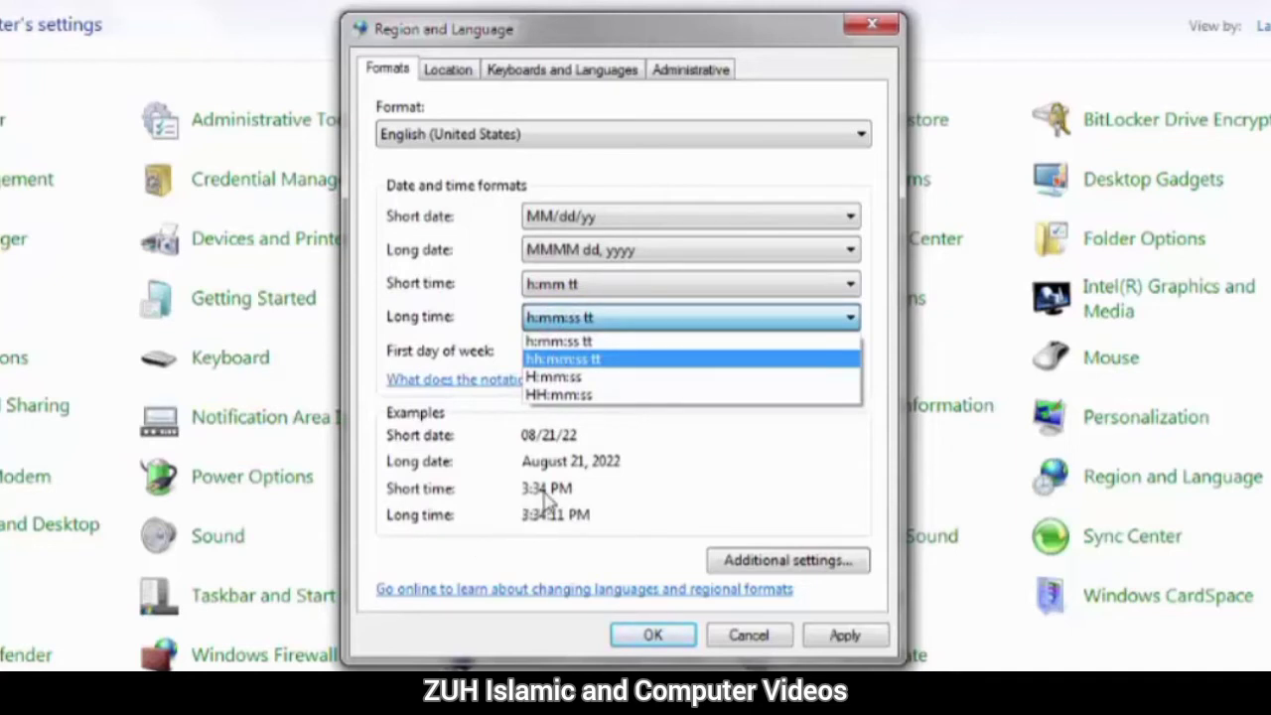
click(568, 362)
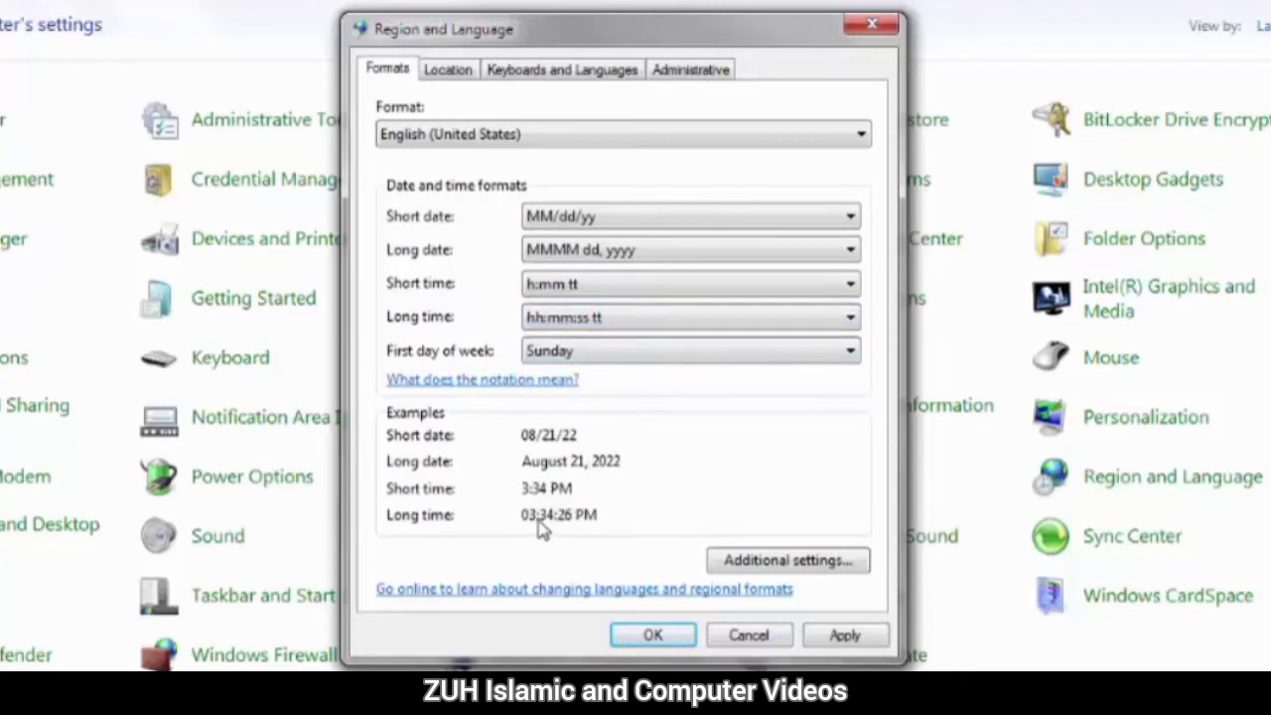
- Switch to 24-hour time with H:mm as the short time format and HH:mm:ss as the long time format
click(556, 354)
click(554, 288)
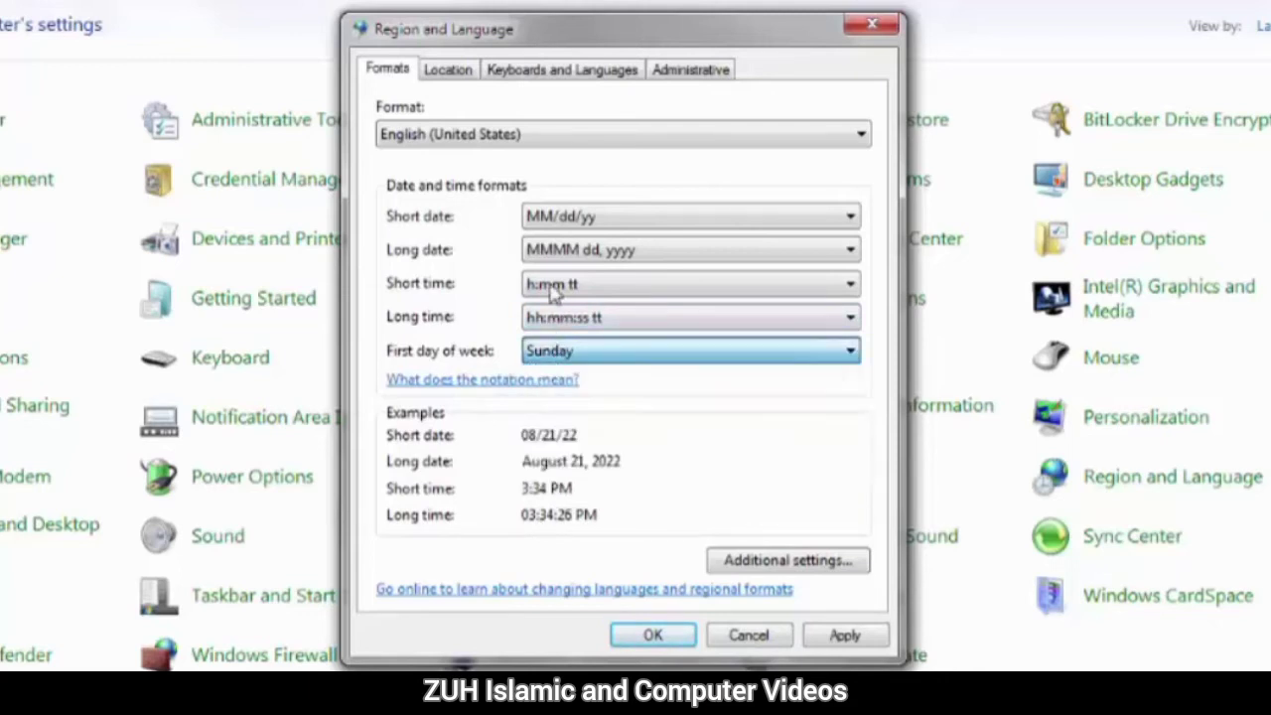
click(554, 286)
click(553, 287)
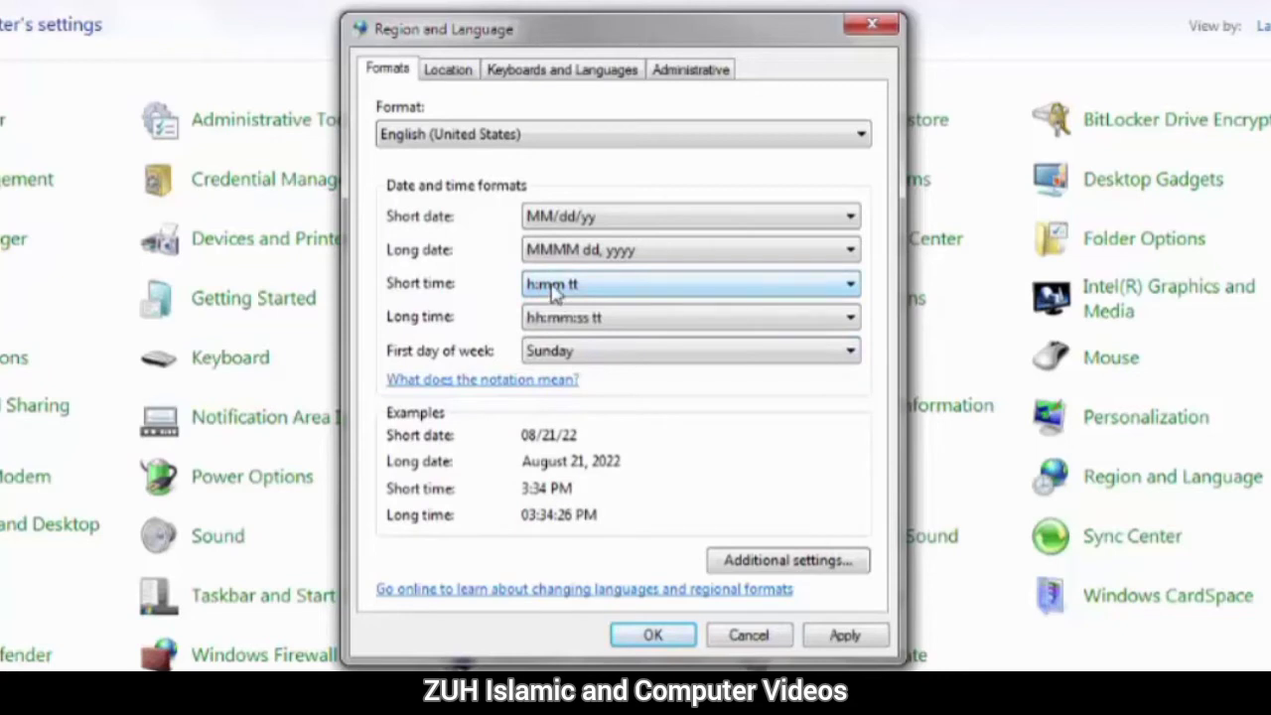
click(553, 287)
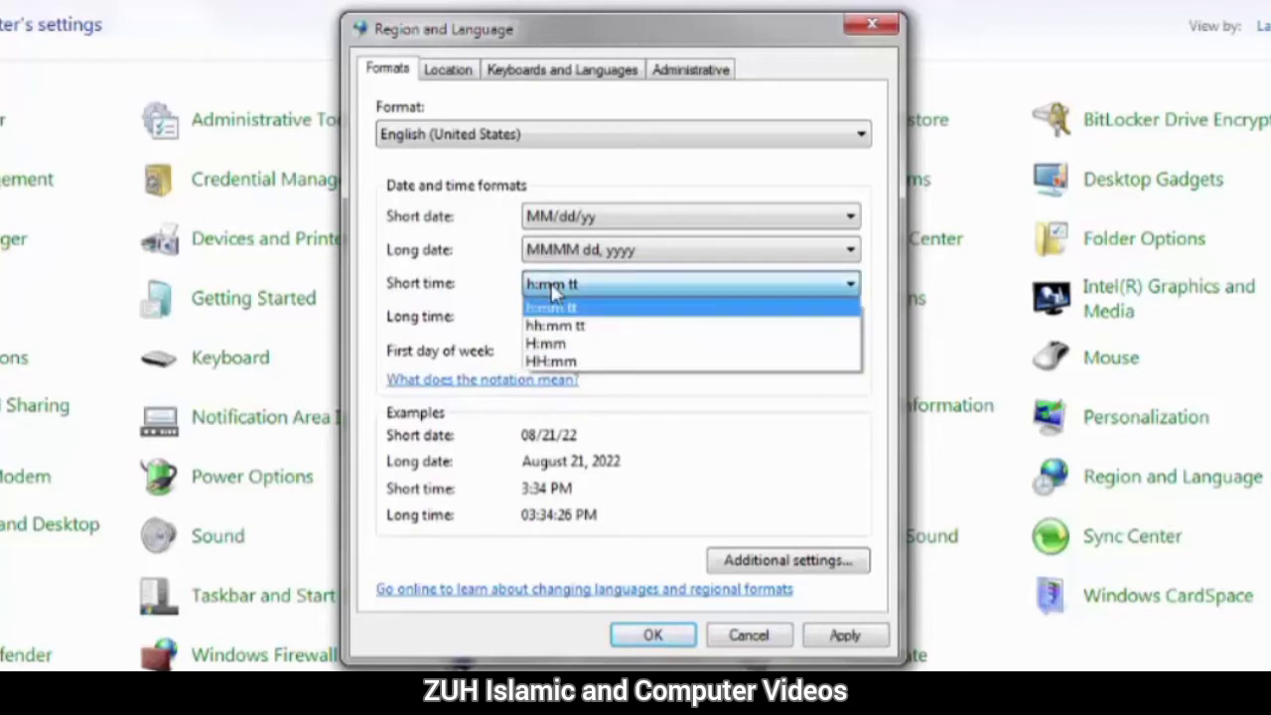
click(542, 348)
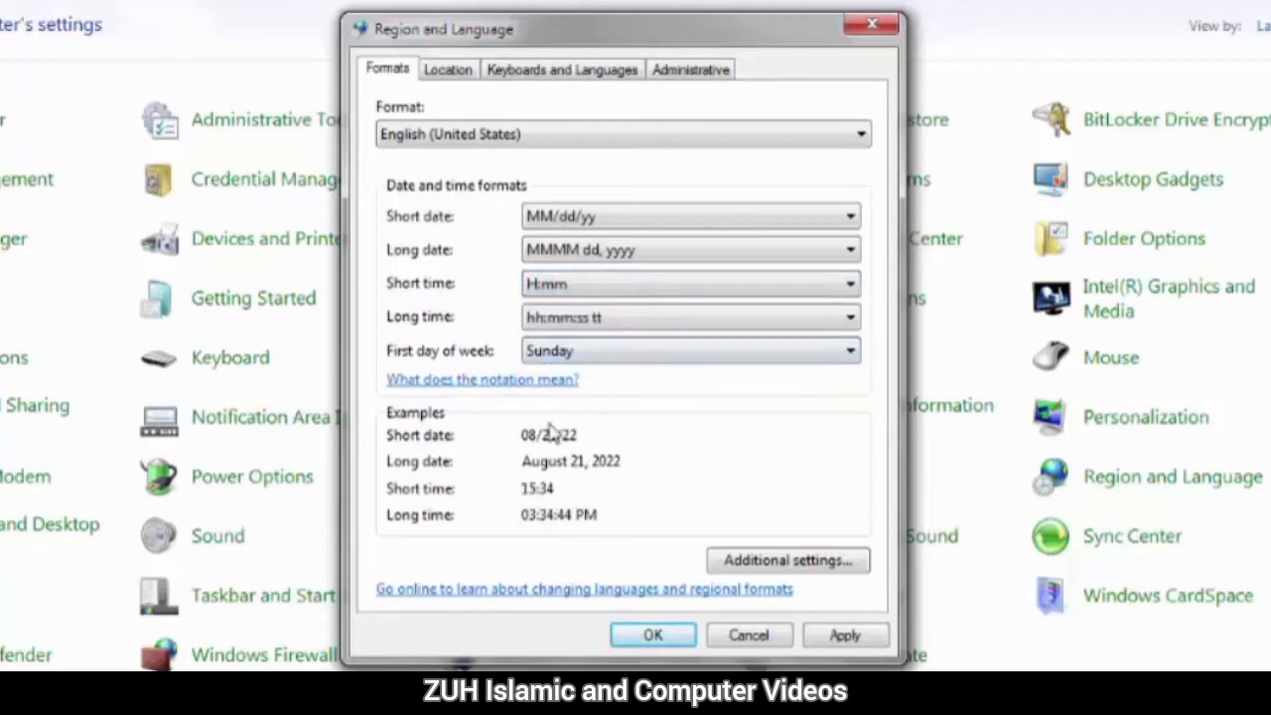
click(552, 319)
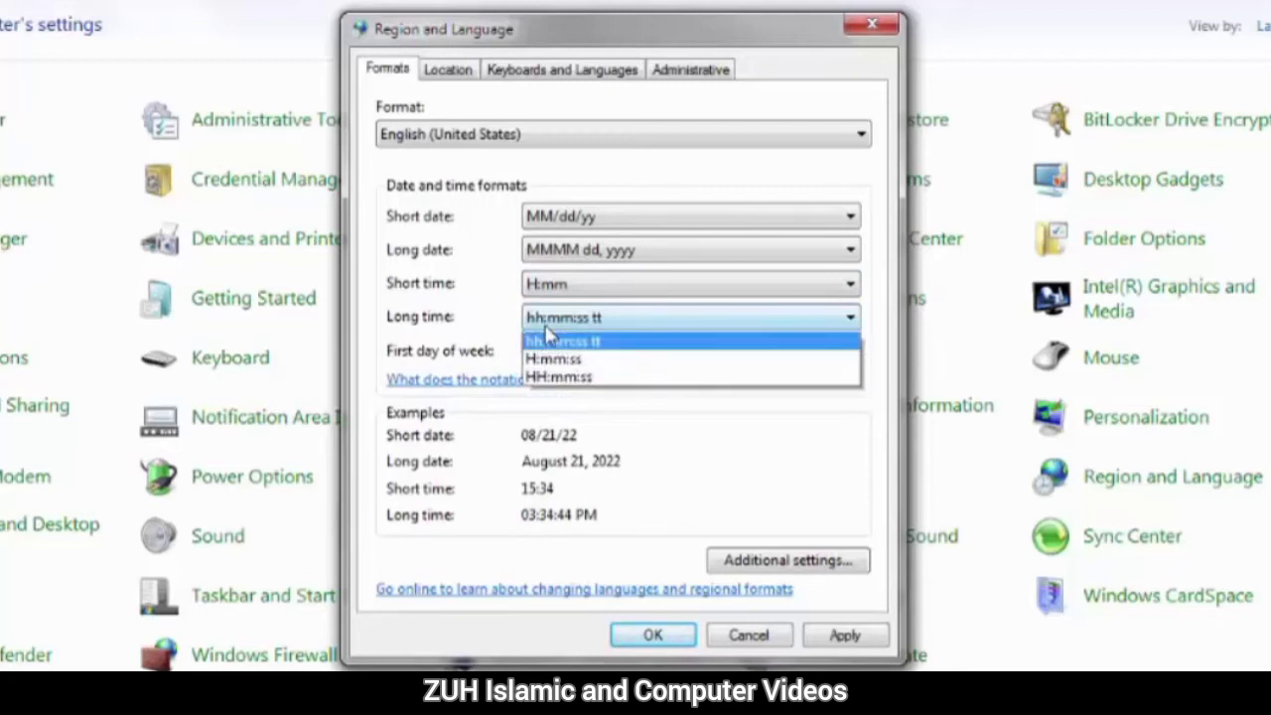
click(554, 395)
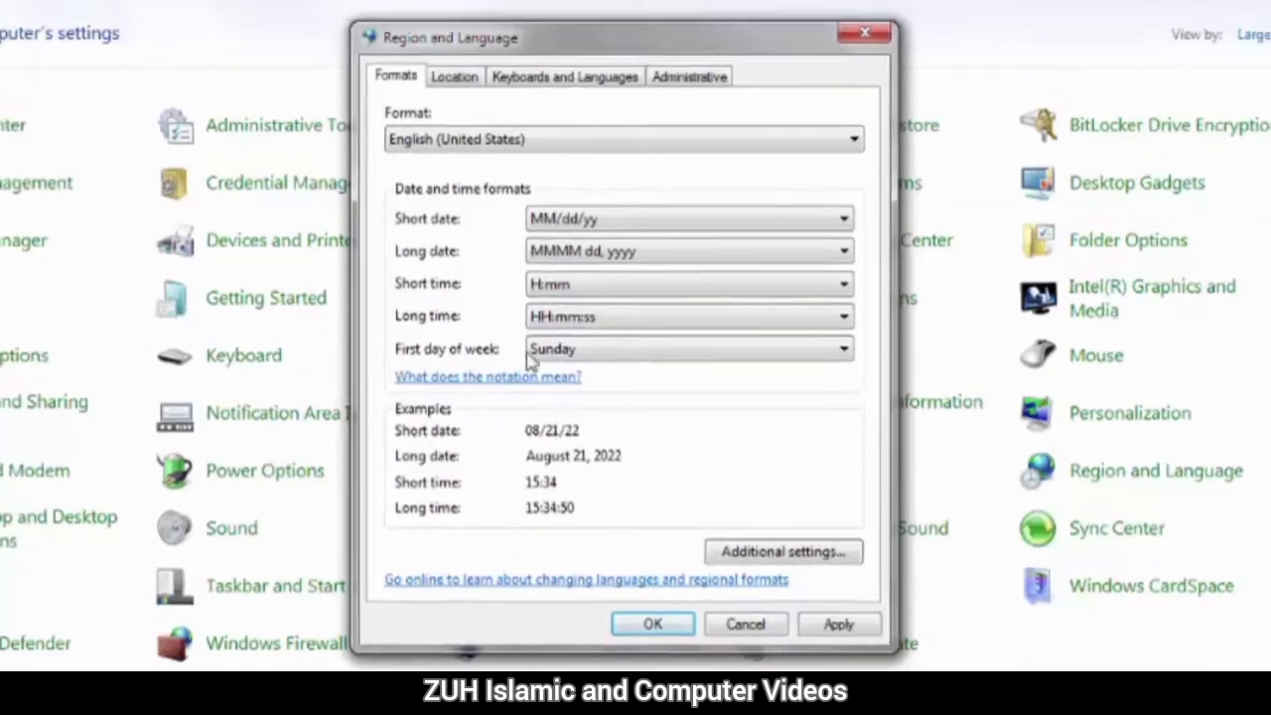
- Check the weekday order in the system clock's calendar and view the choices for the first day of the week
click(1191, 660)
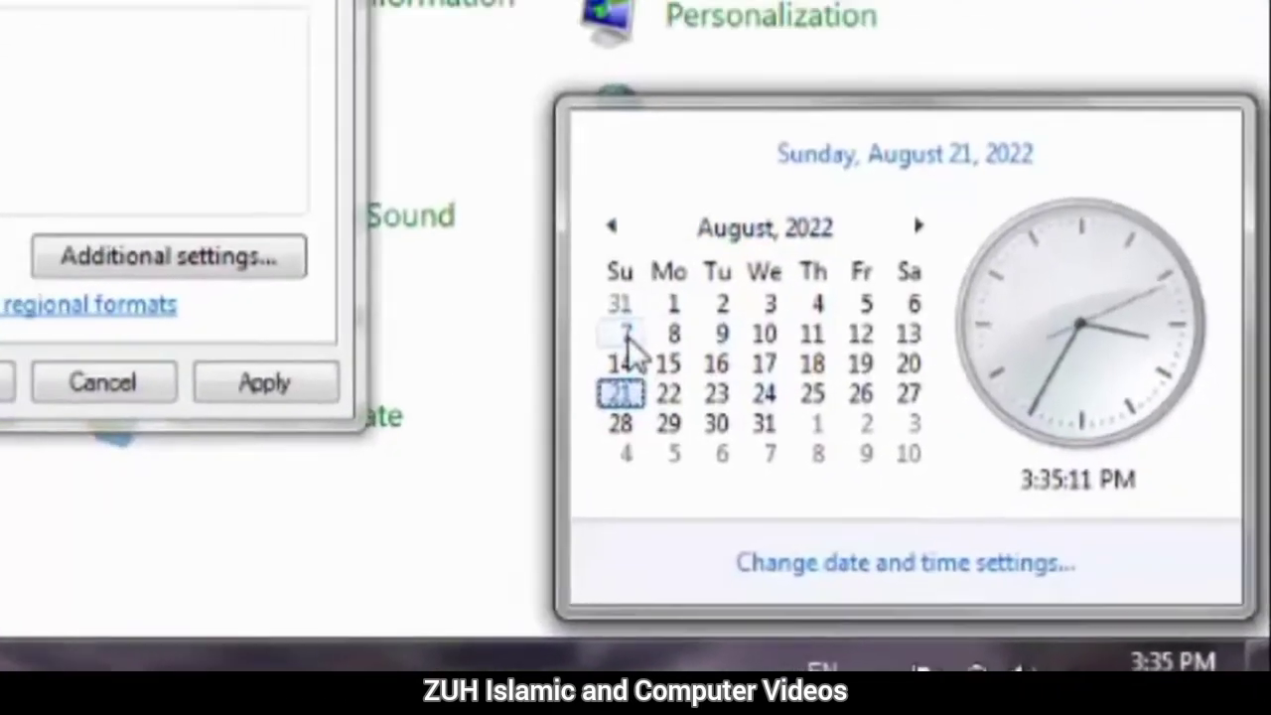
click(397, 153)
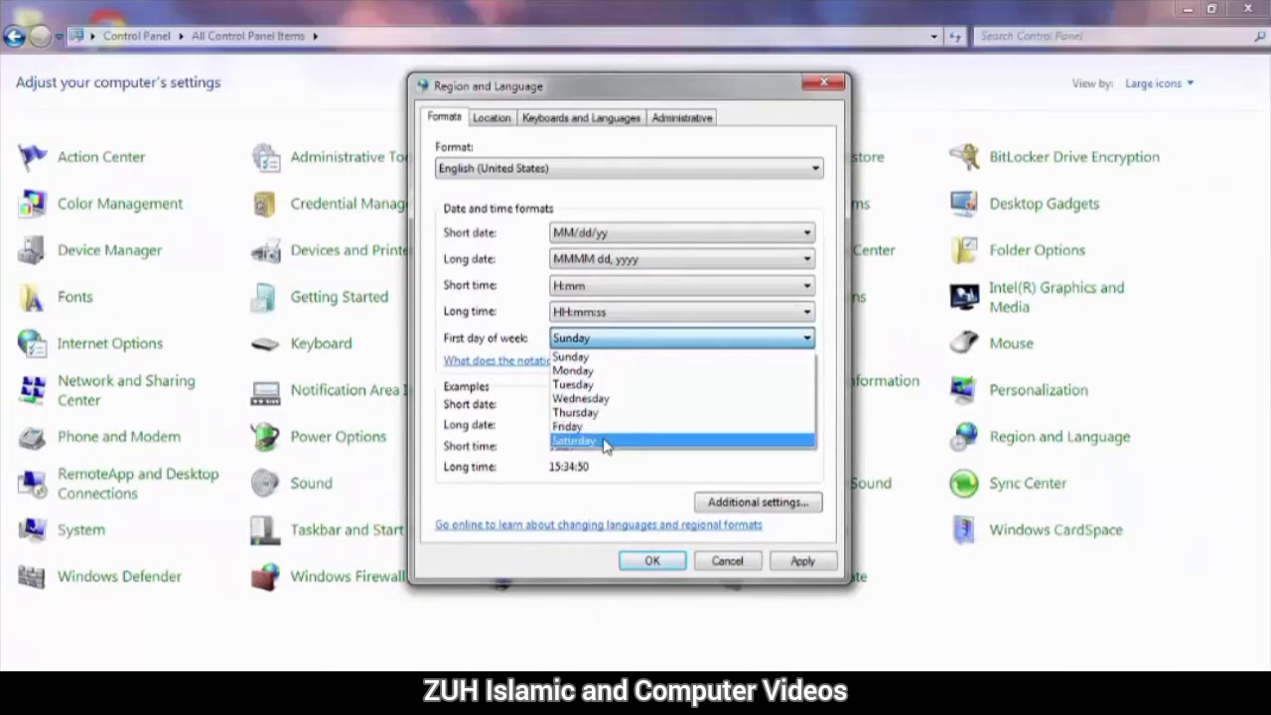
click(608, 485)
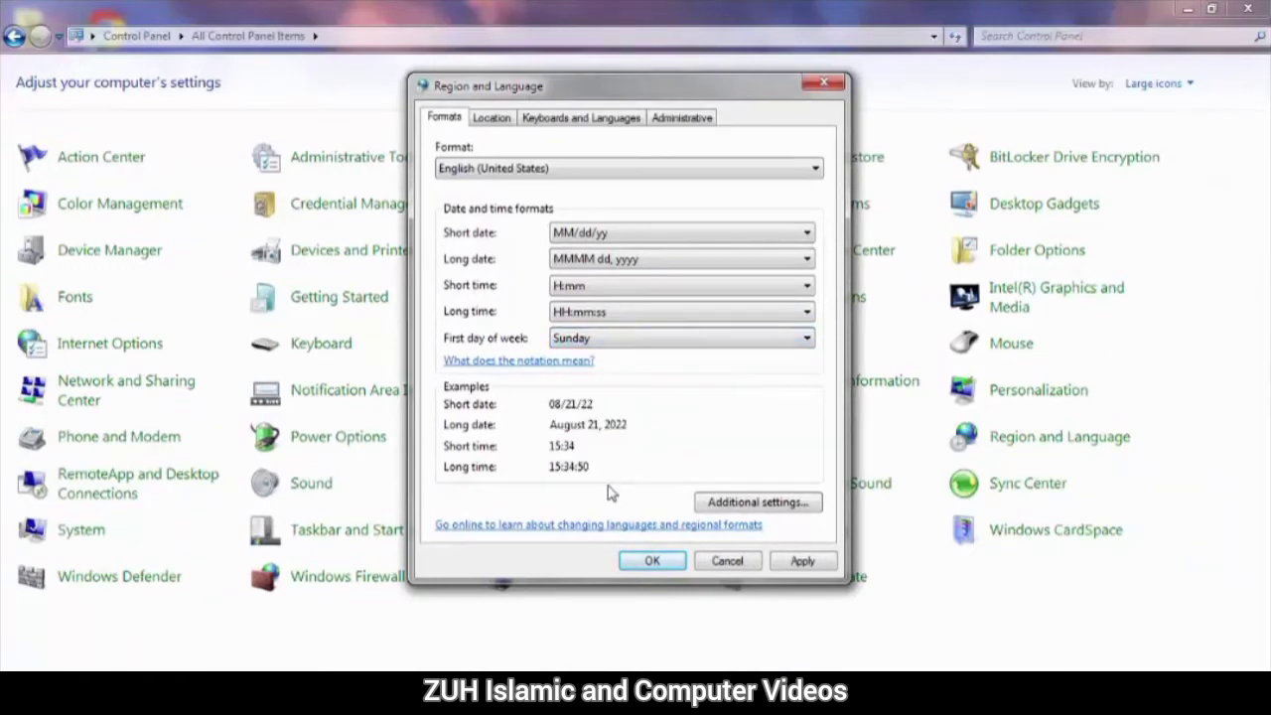
- Open the additional format settings and look through the currency, time, date and number options
click(758, 502)
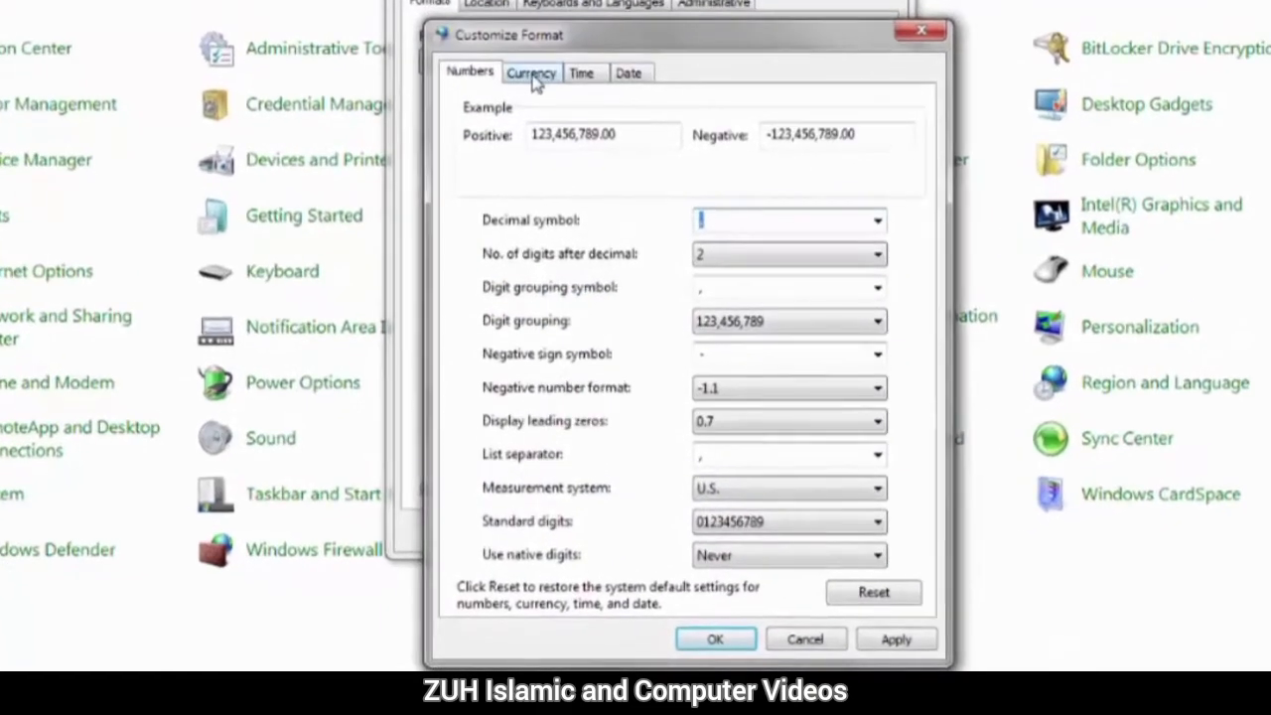
click(530, 125)
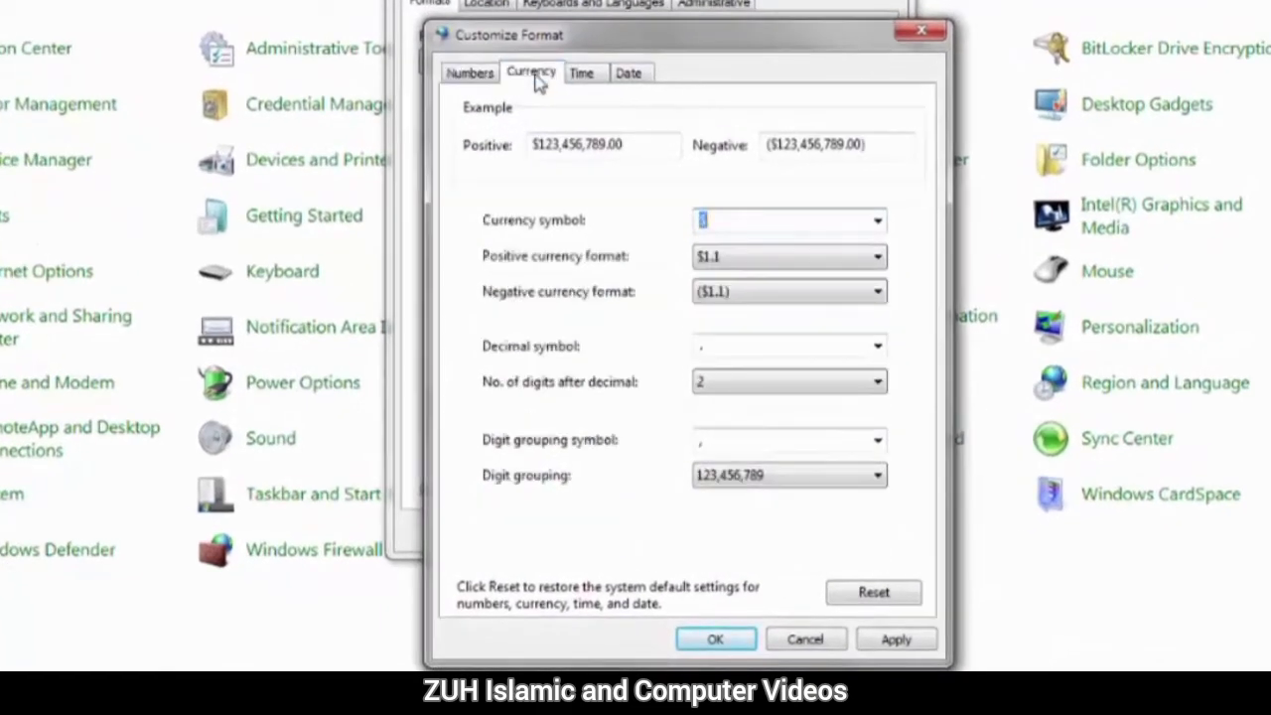
click(576, 125)
click(629, 78)
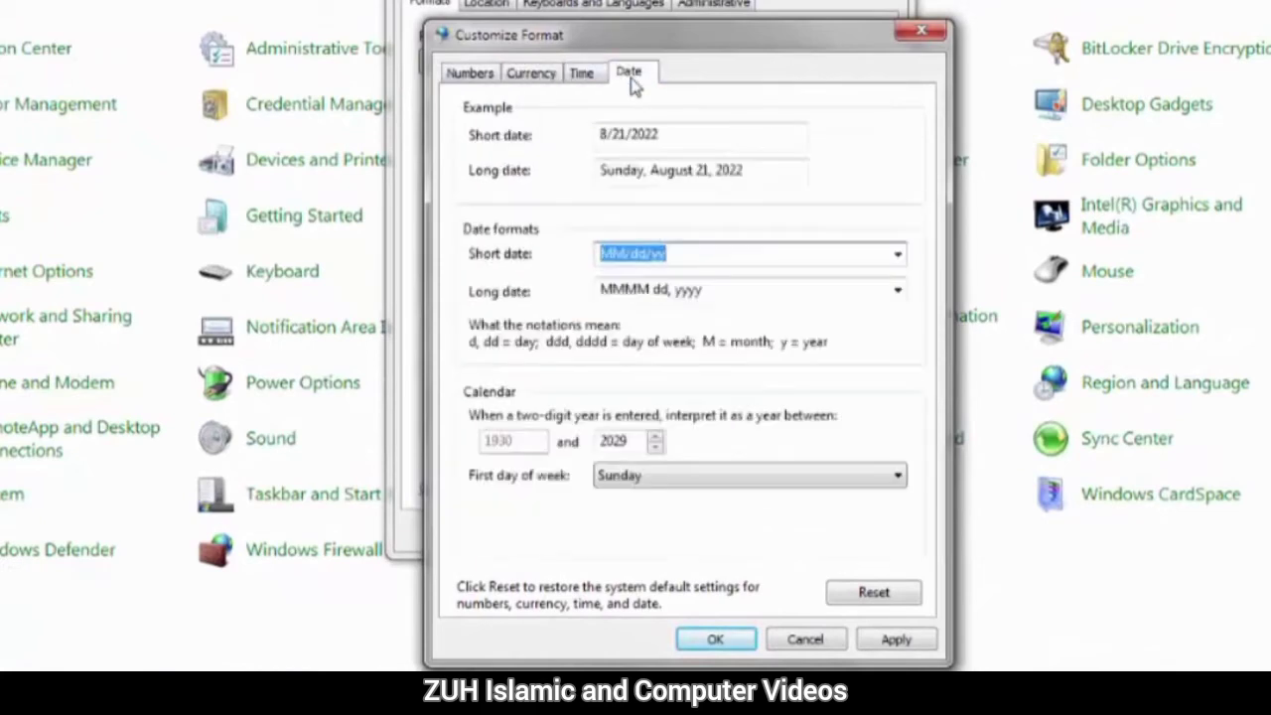
drag(573, 55, 586, 78)
click(527, 110)
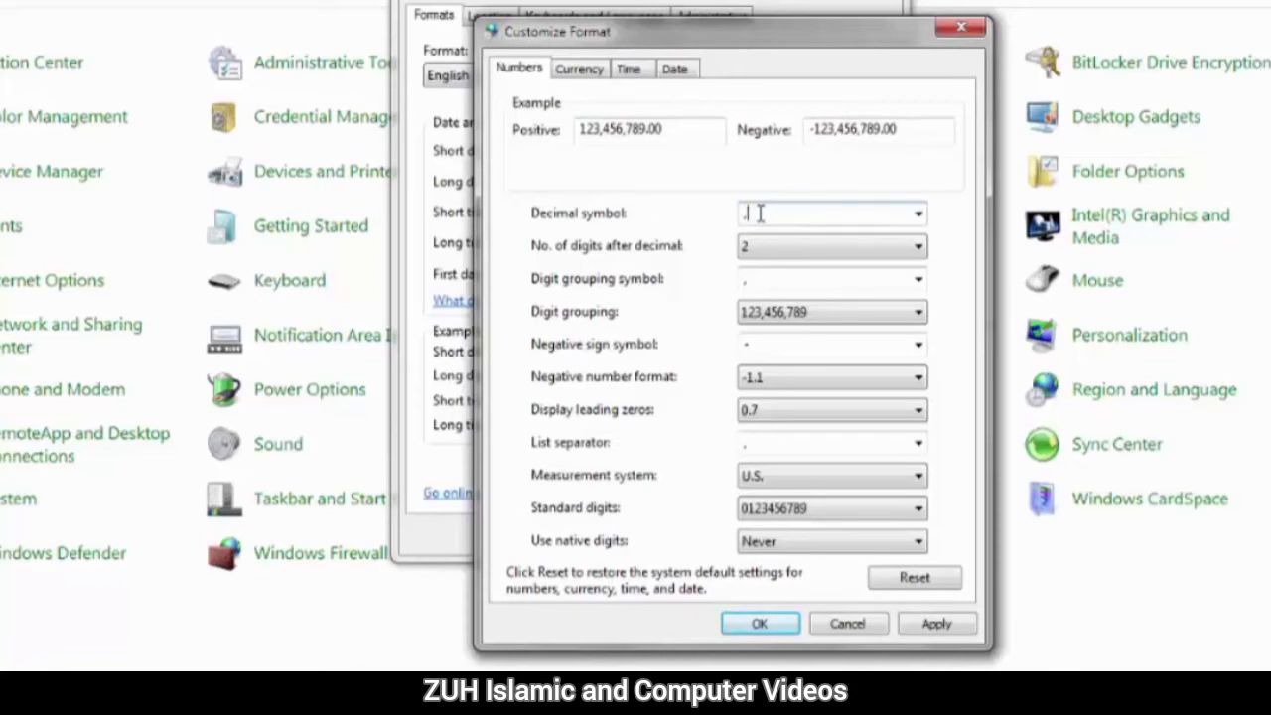
- Try a comma as the decimal symbol for numbers and restore the period
click(759, 213)
click(933, 623)
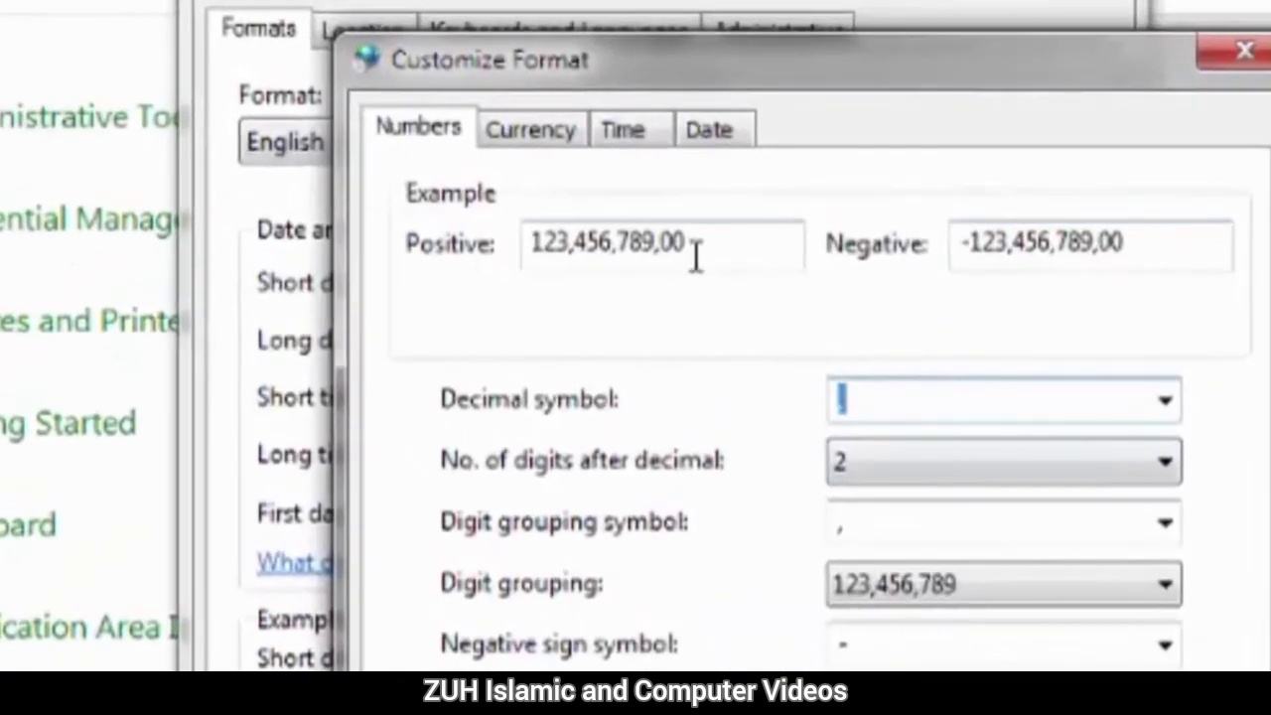
click(1164, 401)
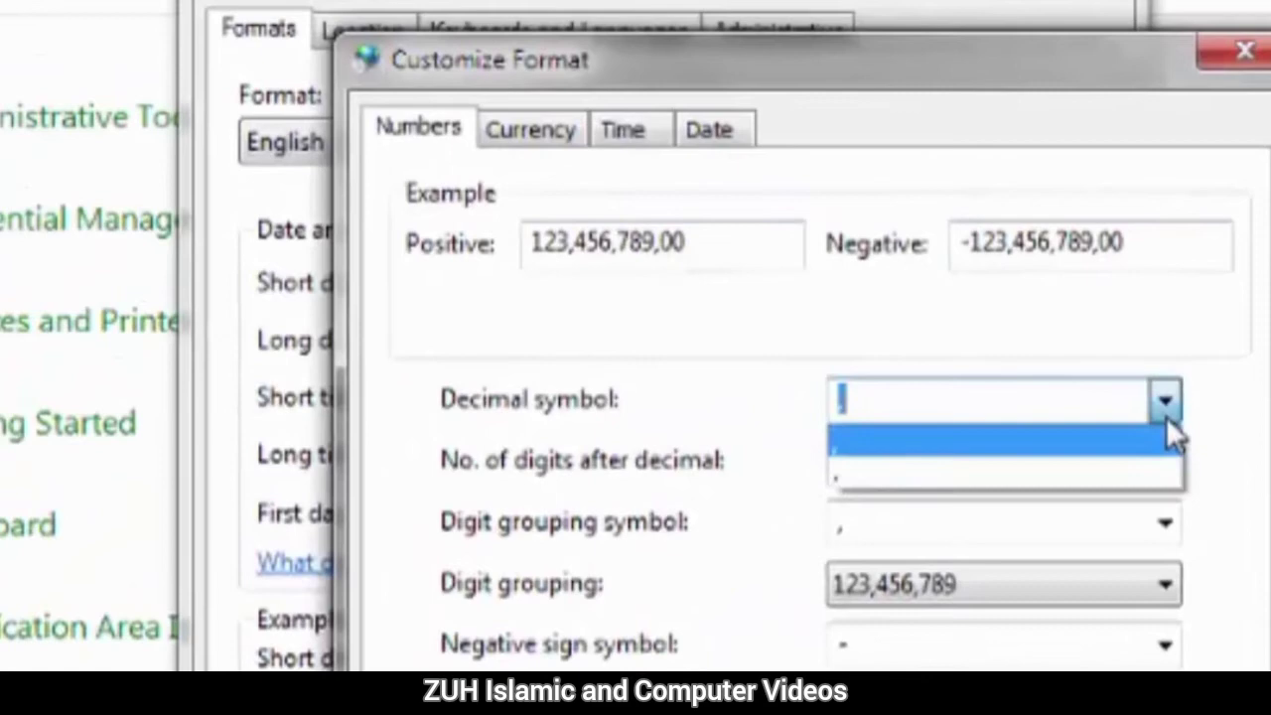
click(1073, 467)
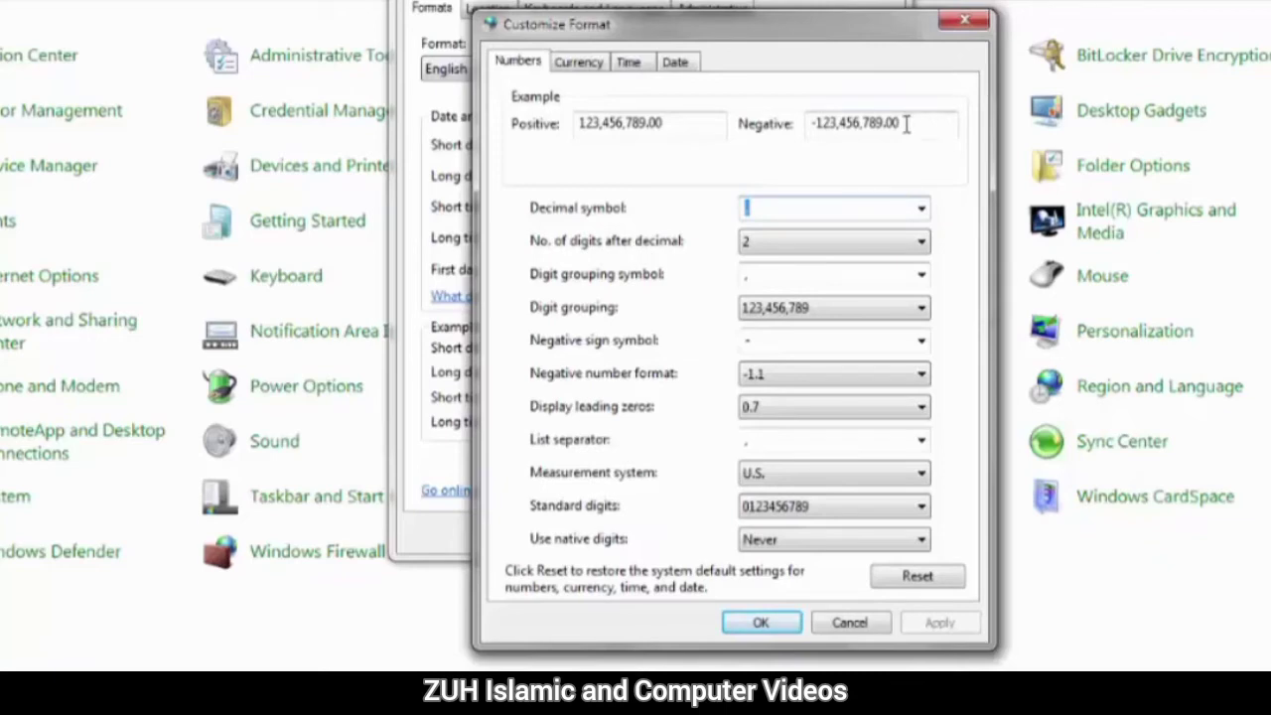
- Set the number of digits after the decimal to 4 and apply the change
click(788, 242)
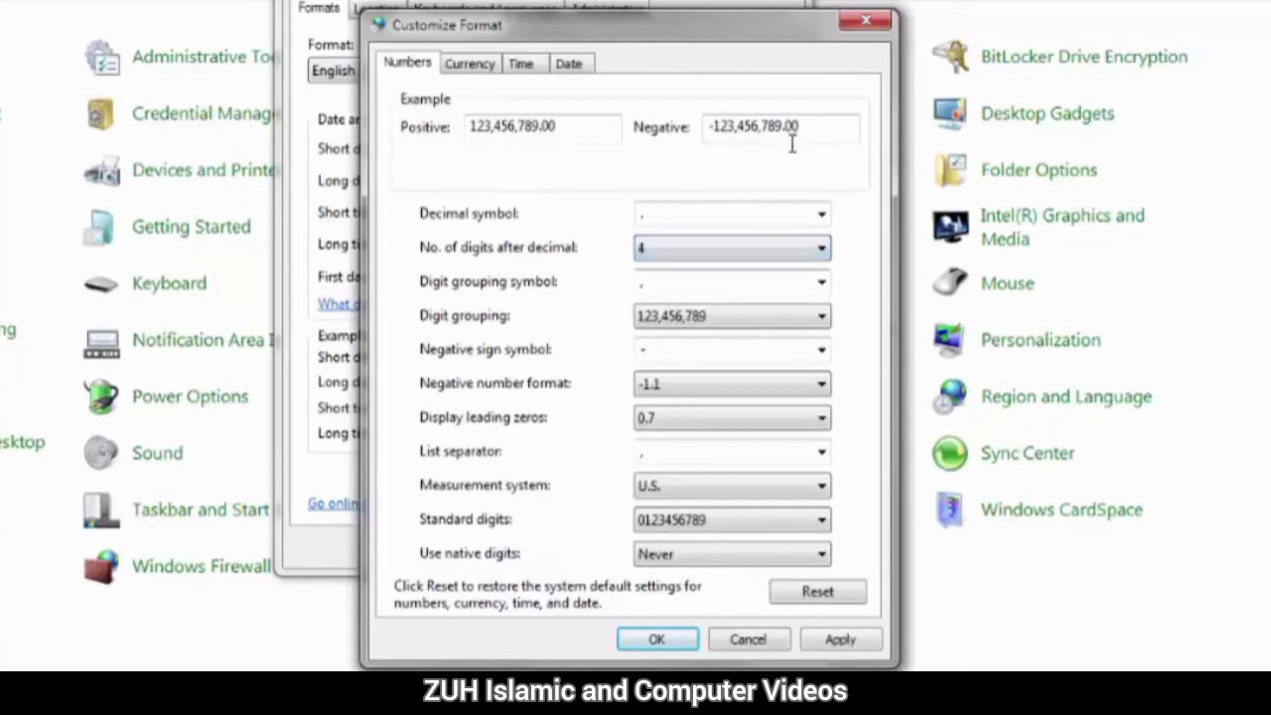
click(834, 636)
click(804, 213)
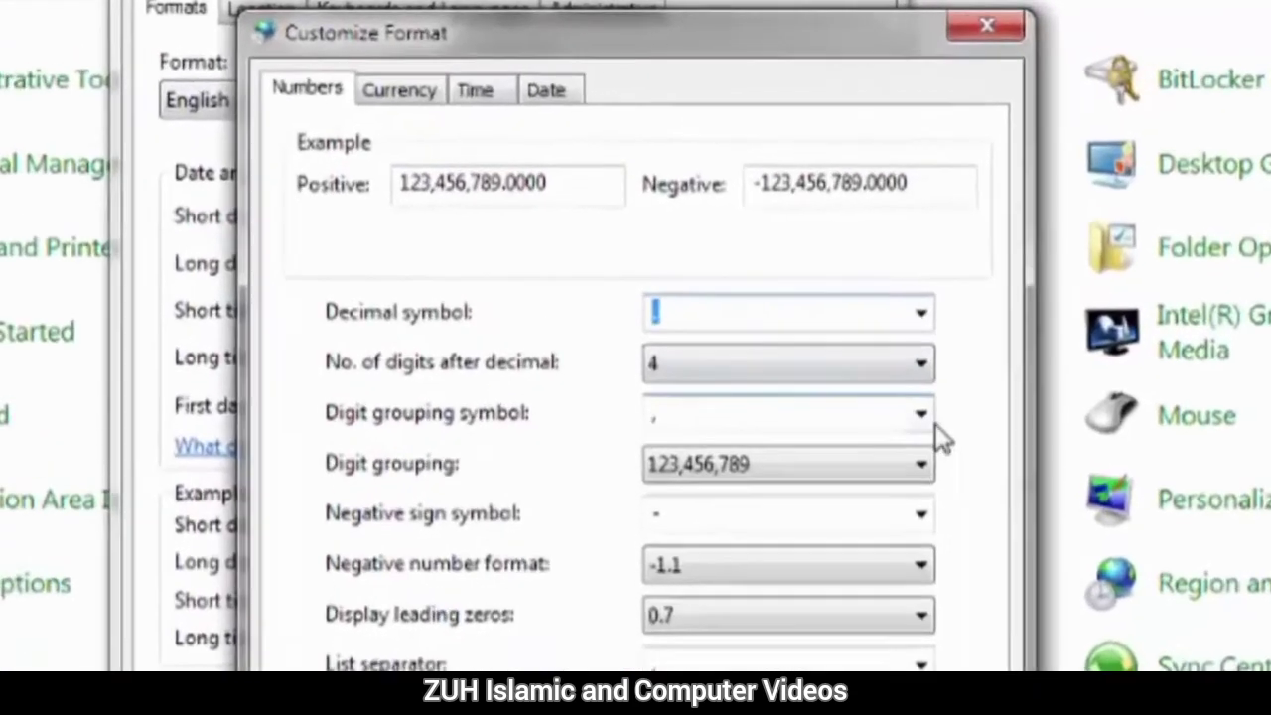
- Apply ! as the digit grouping symbol and 123456!789 as the digit grouping pattern
click(823, 284)
click(971, 483)
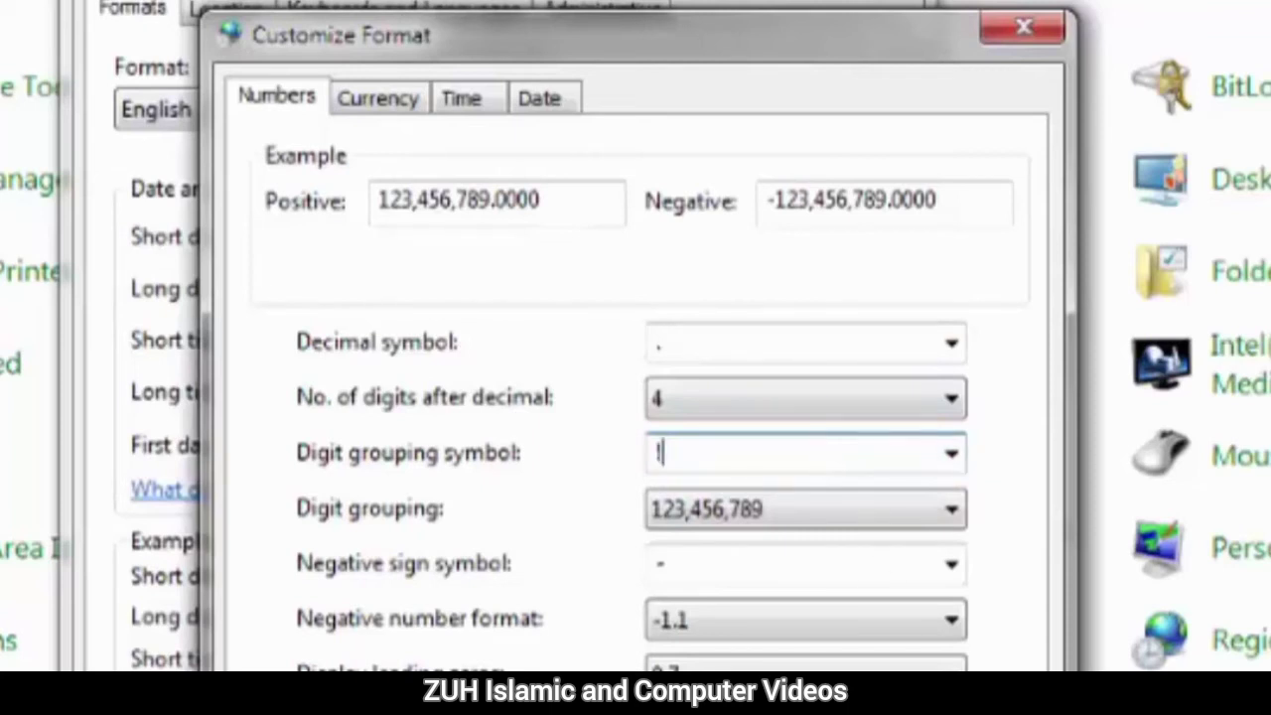
key(alt+a)
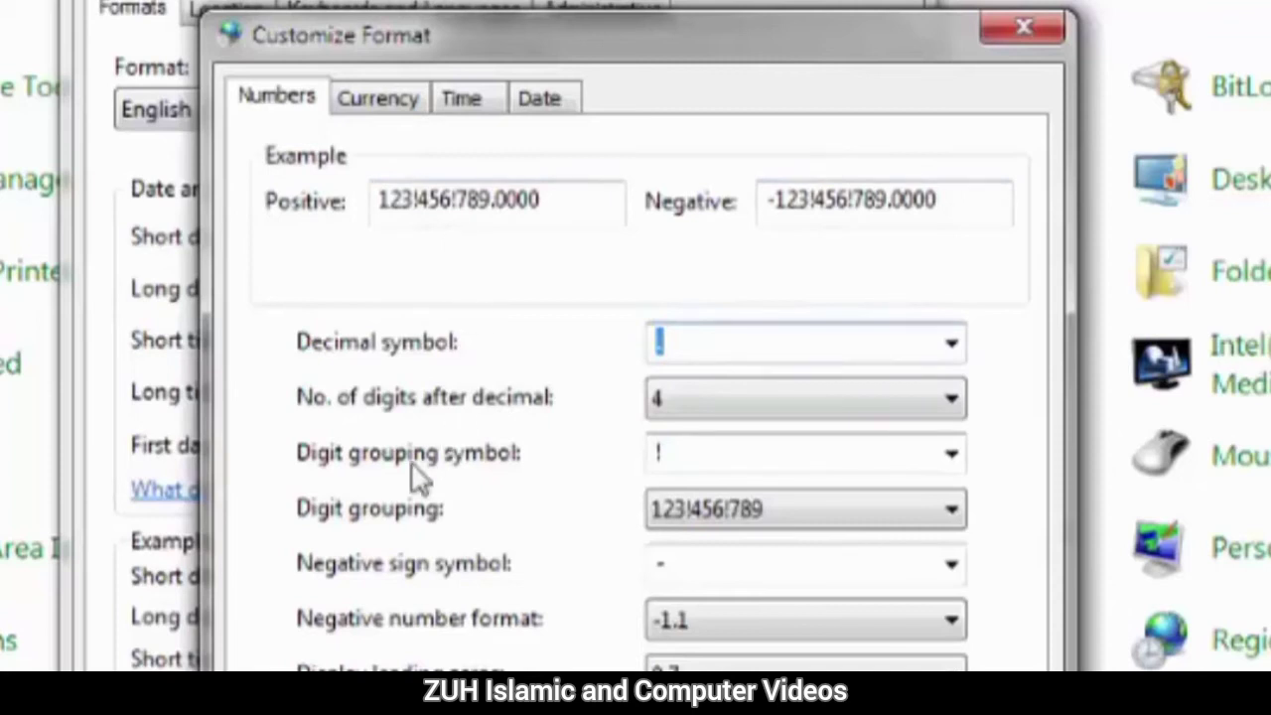
click(745, 512)
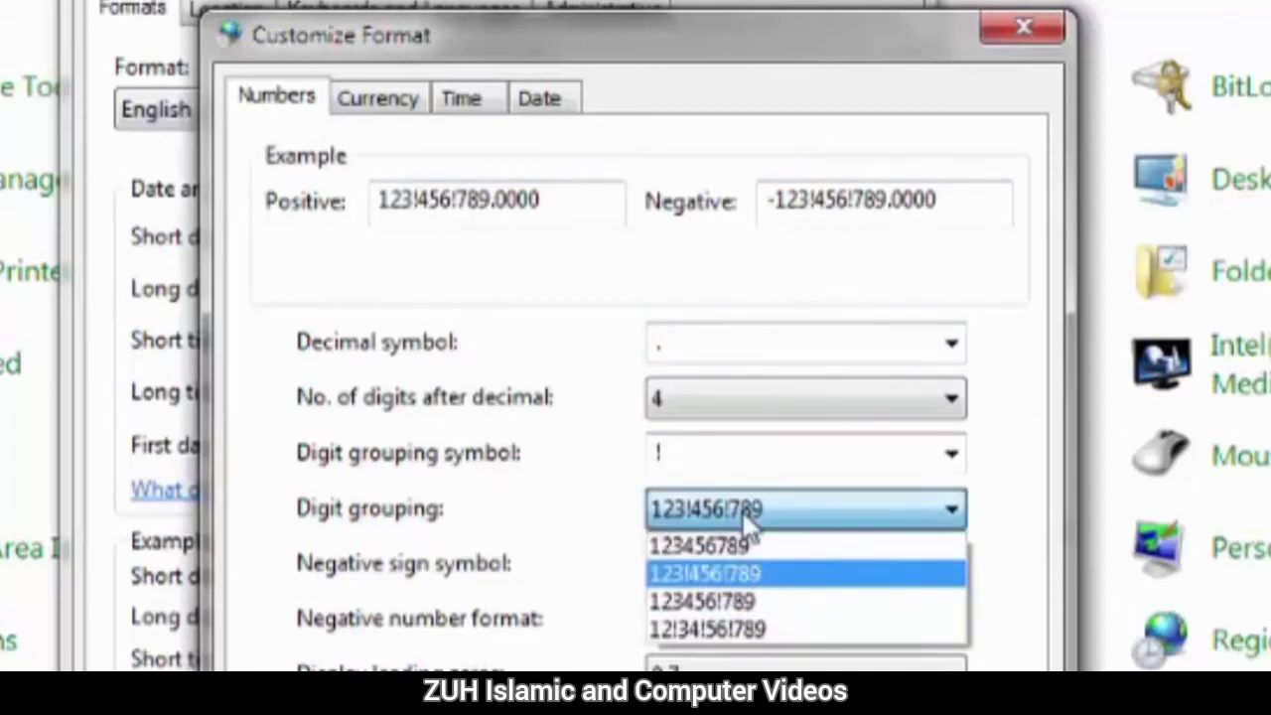
click(745, 600)
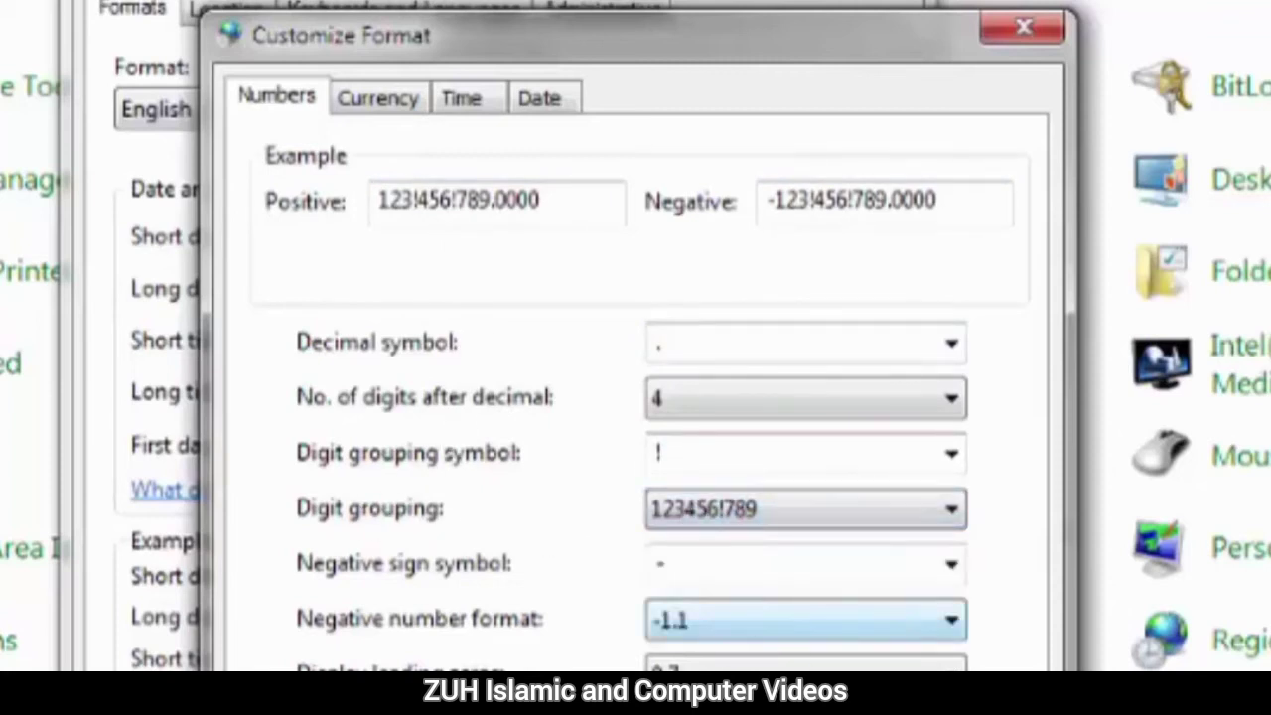
click(804, 342)
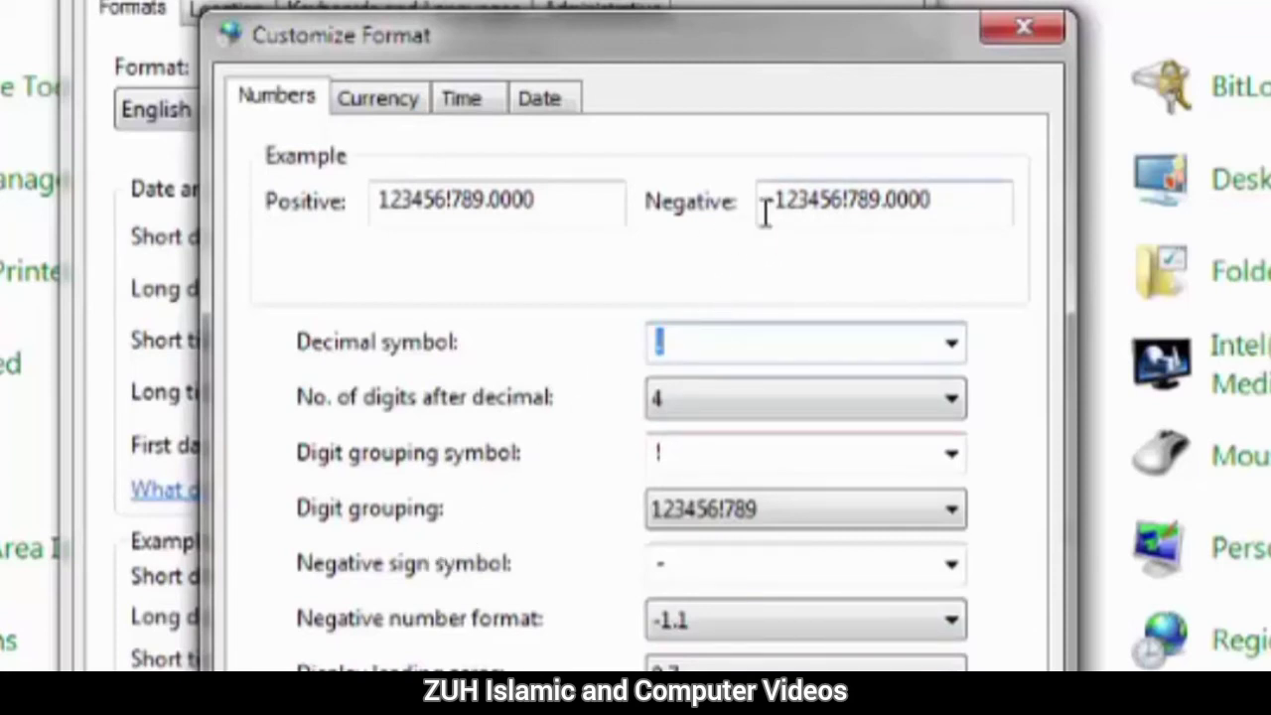
text(.)
- Set the negative sign symbol to Neg and apply the change
double_click(657, 564)
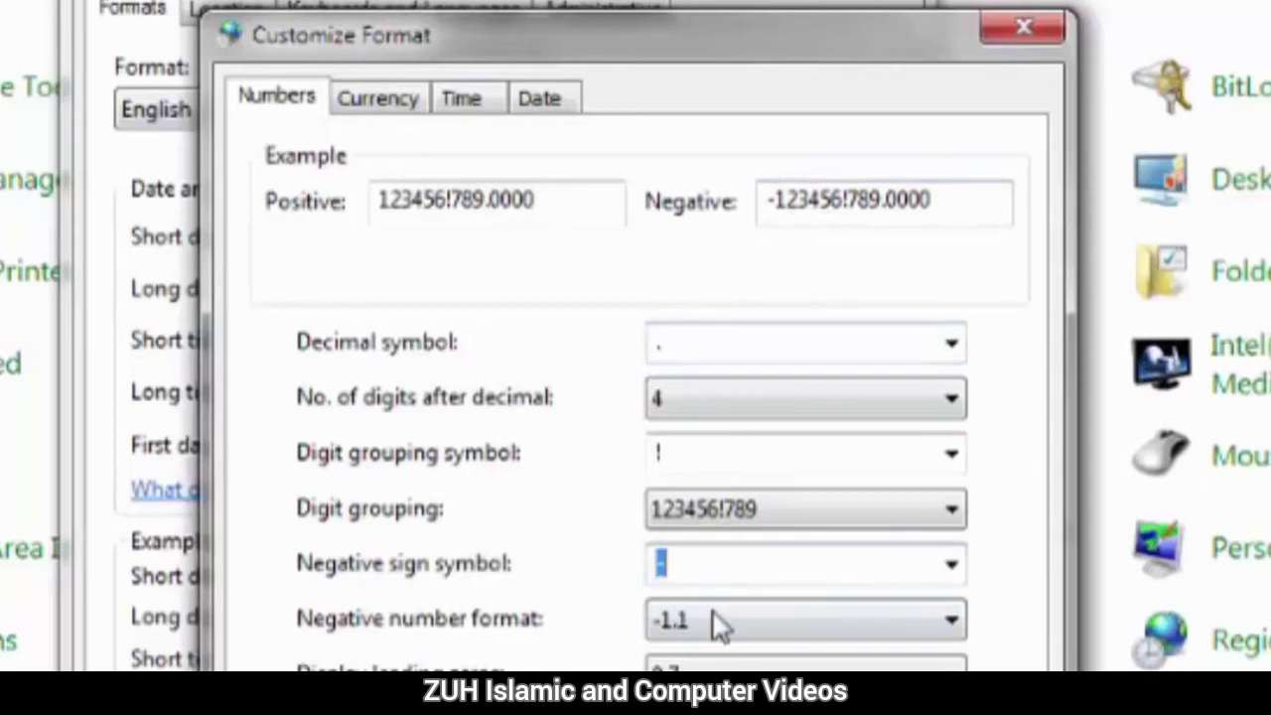
text(Neg)
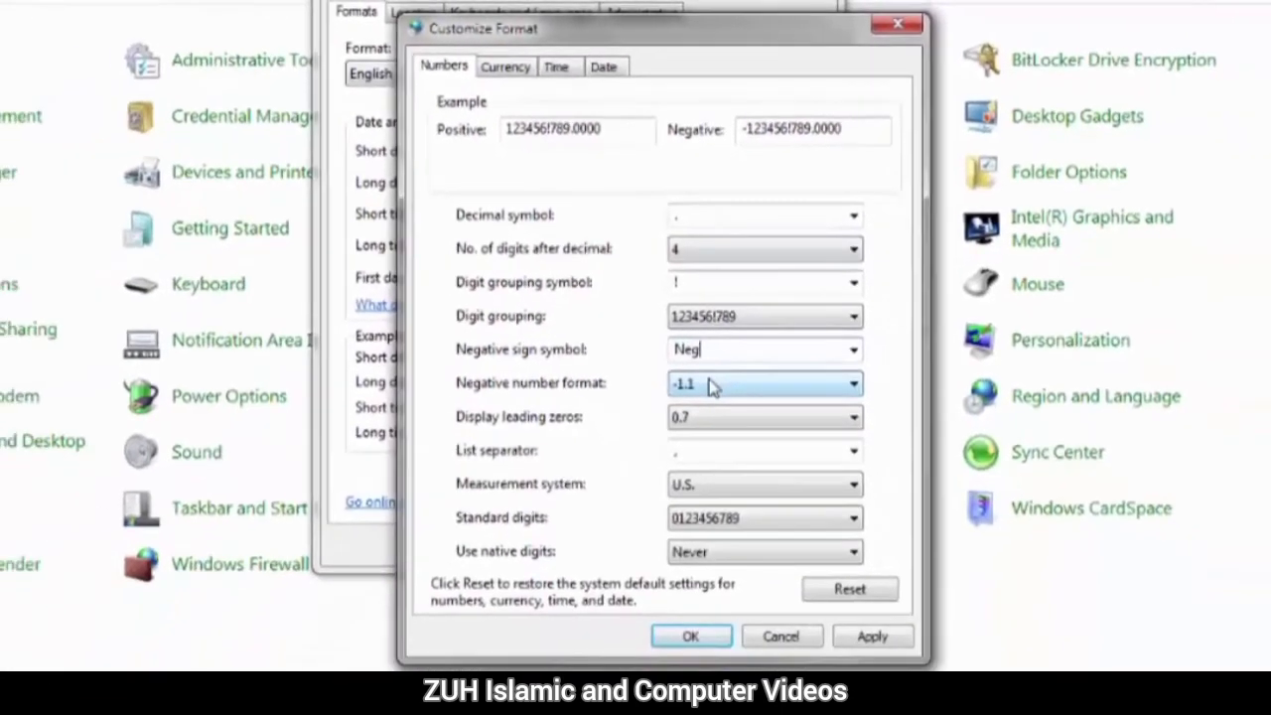
click(870, 635)
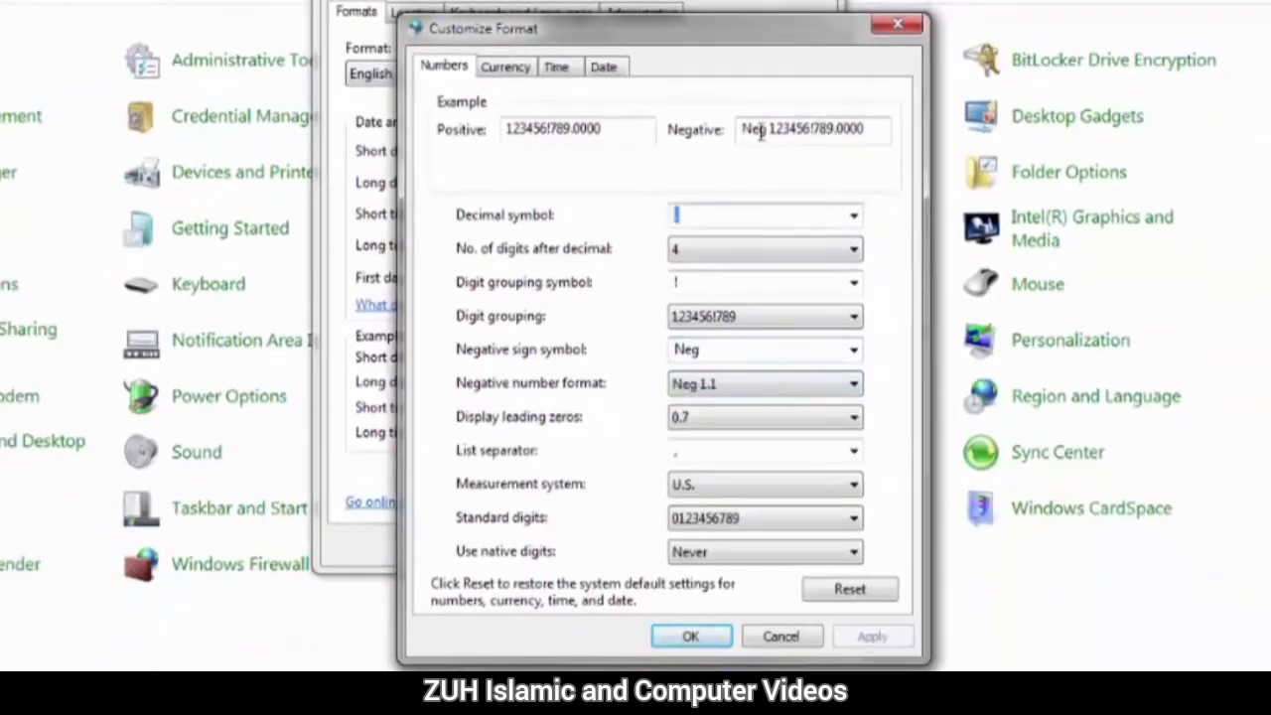
- Set the negative number format to 1.1Neg and apply the change
click(725, 385)
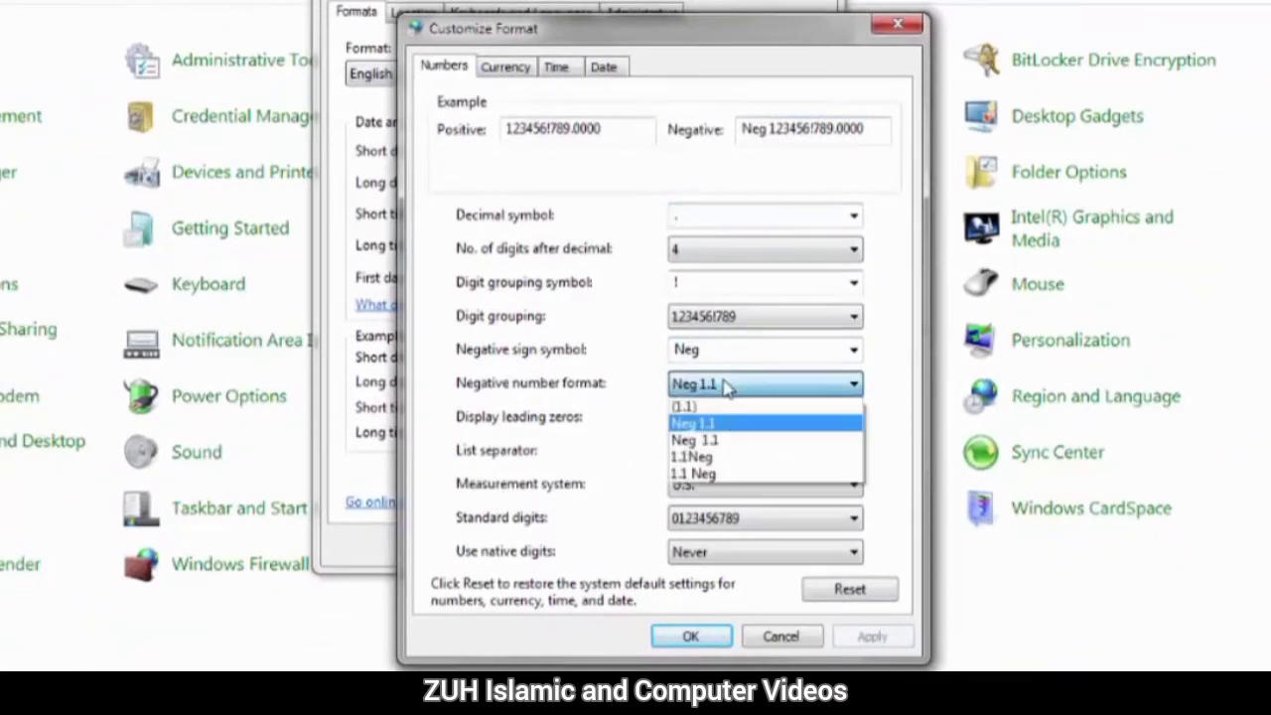
click(723, 457)
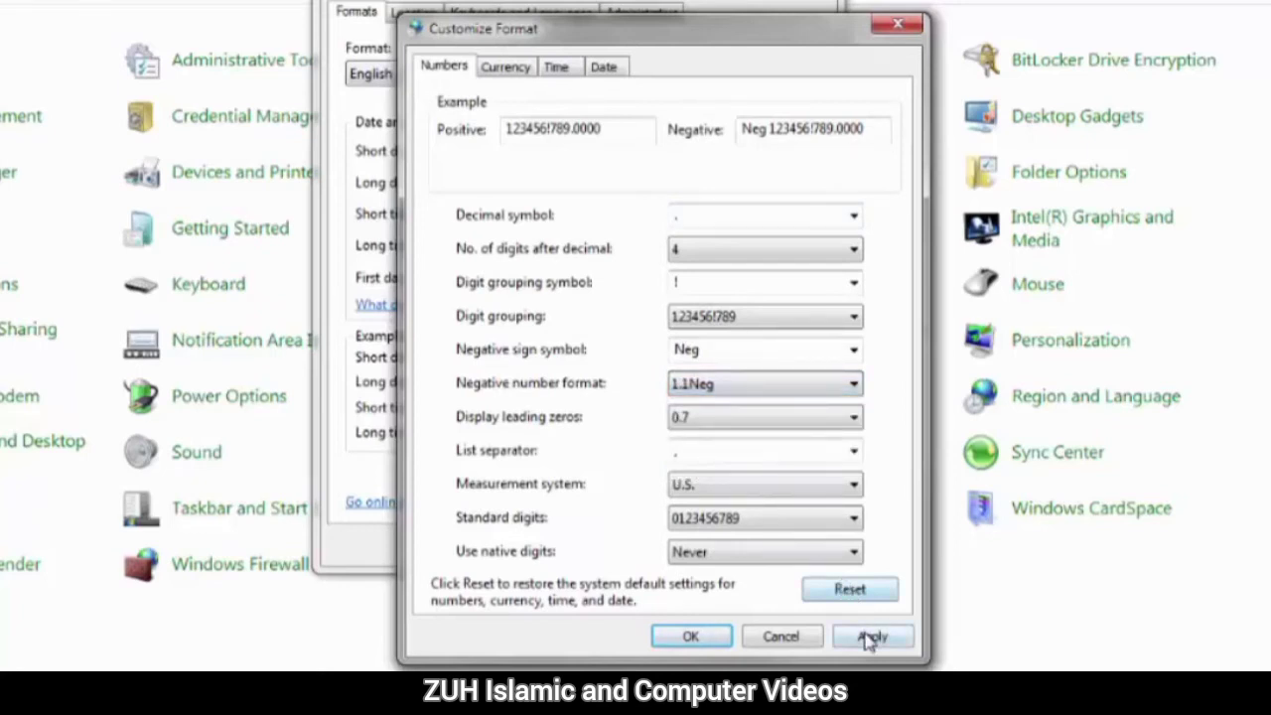
click(871, 636)
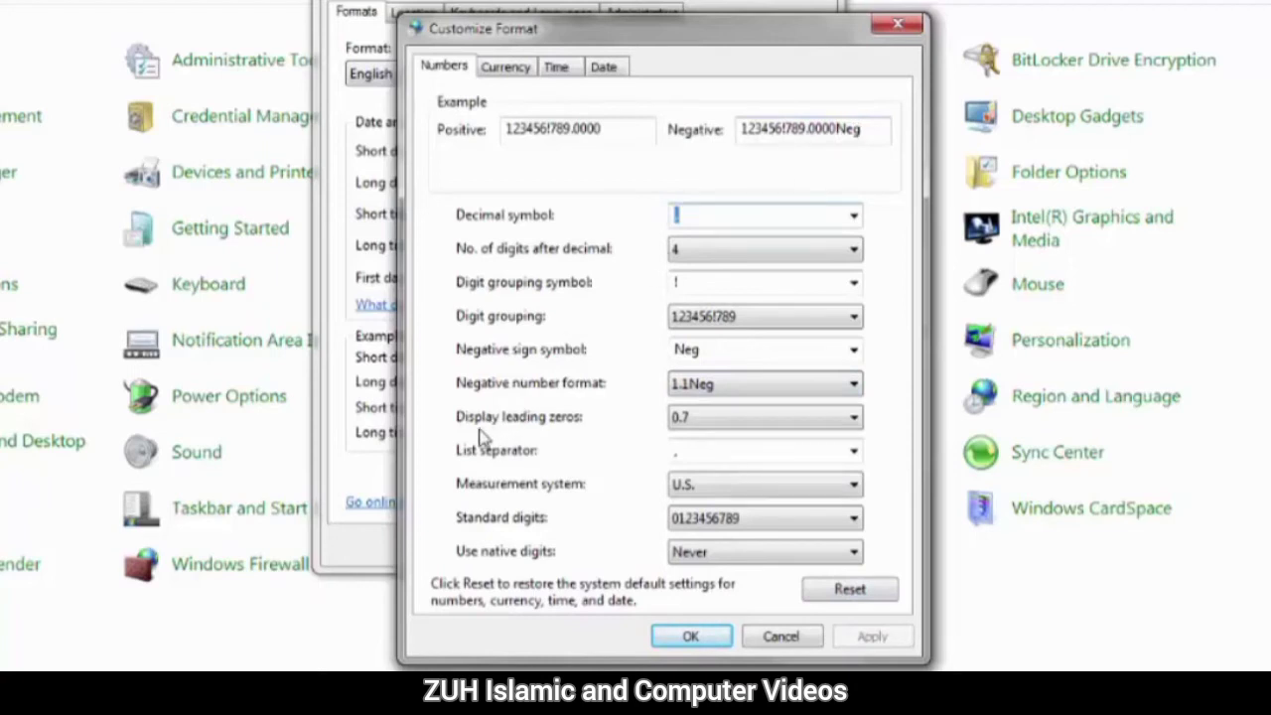
- Review the choices for display leading zeros, list separator and measurement system without changing them
click(681, 427)
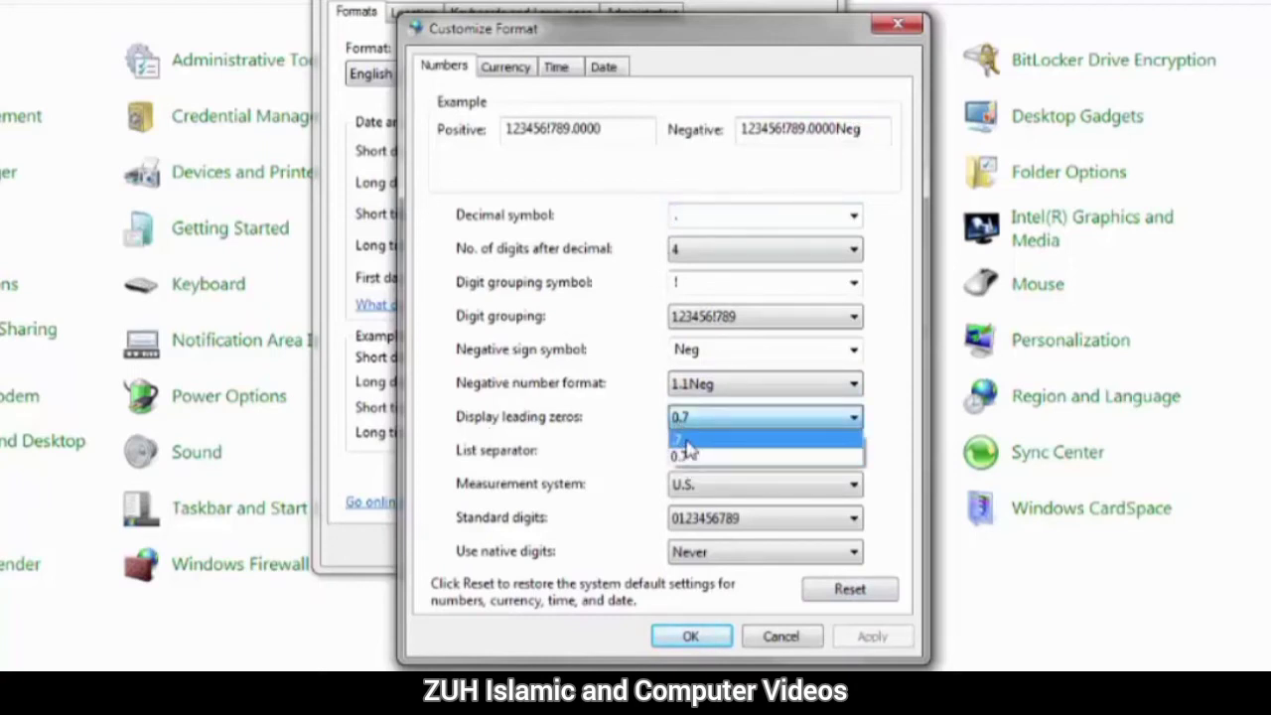
click(574, 428)
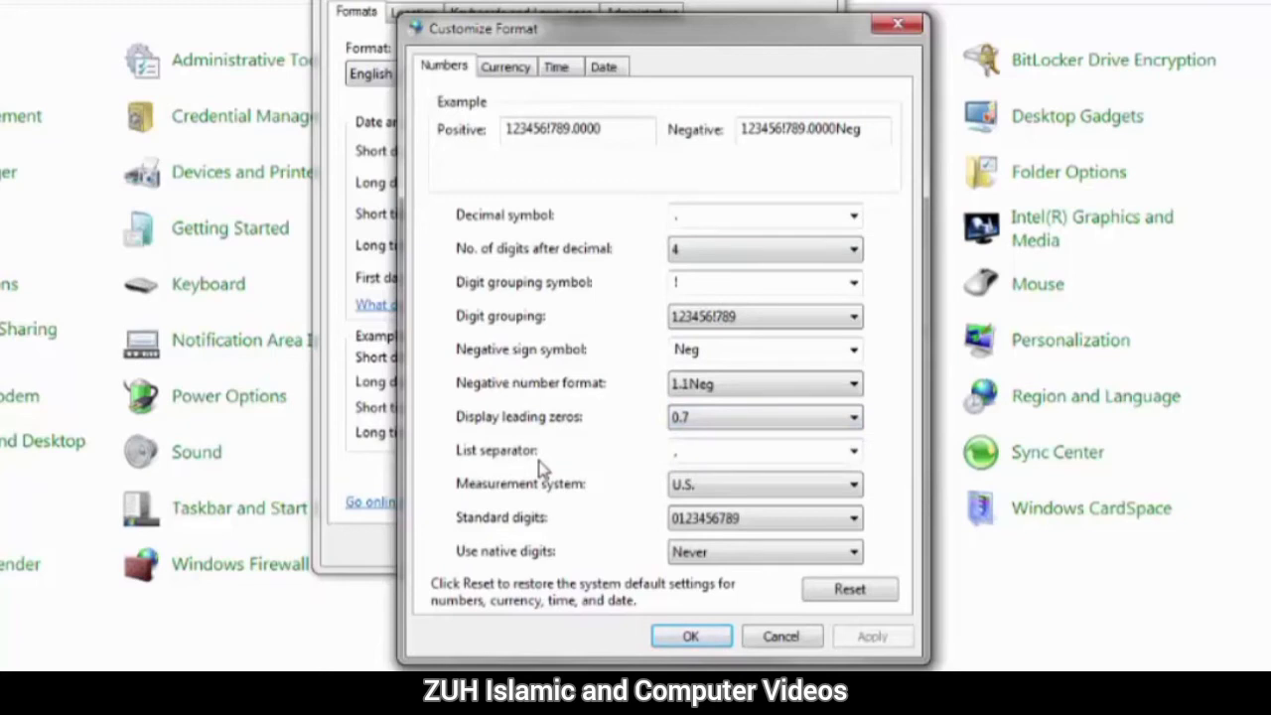
double_click(701, 453)
click(855, 486)
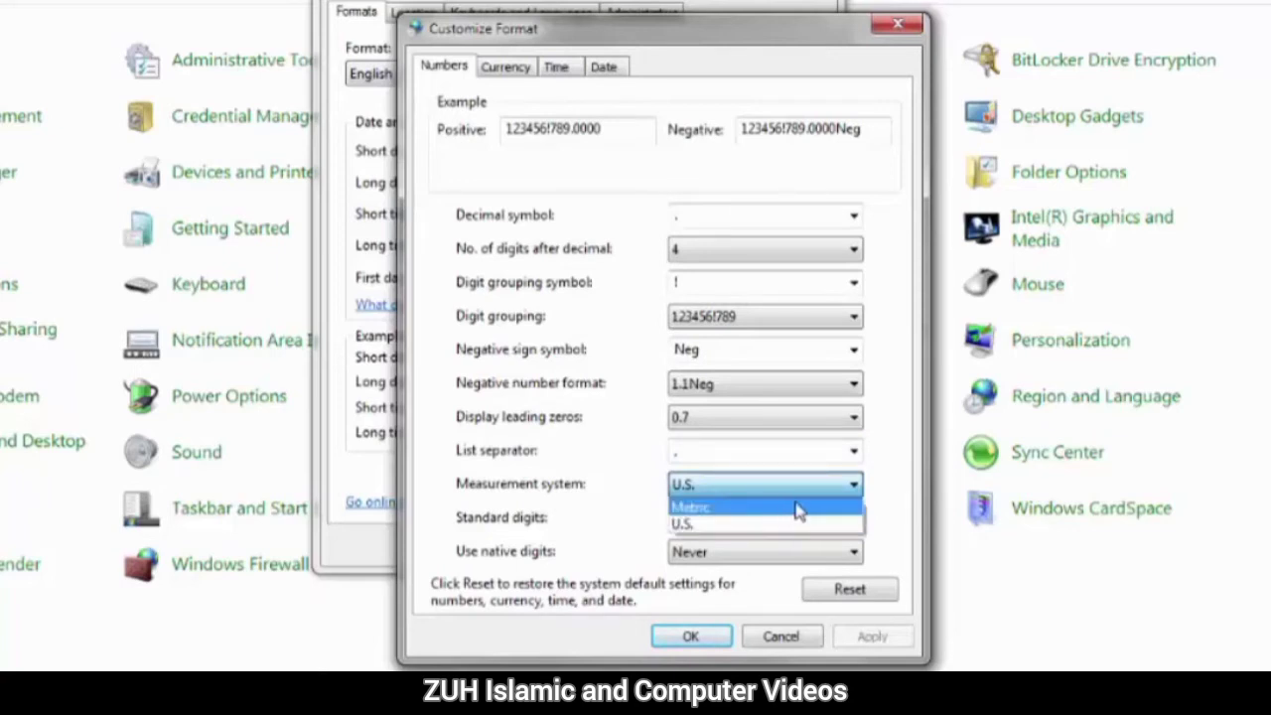
click(511, 435)
- Open Calculator in unit conversion mode, review the available unit types and close it
key(super)
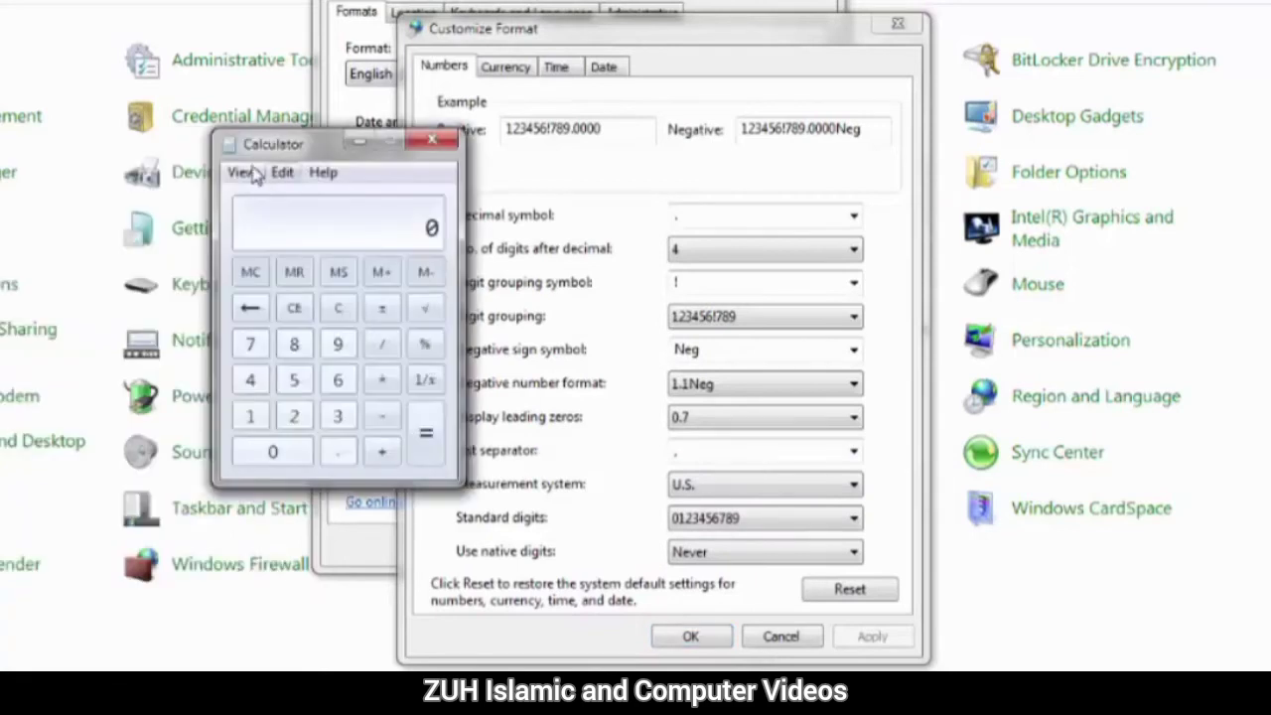
click(241, 172)
click(286, 389)
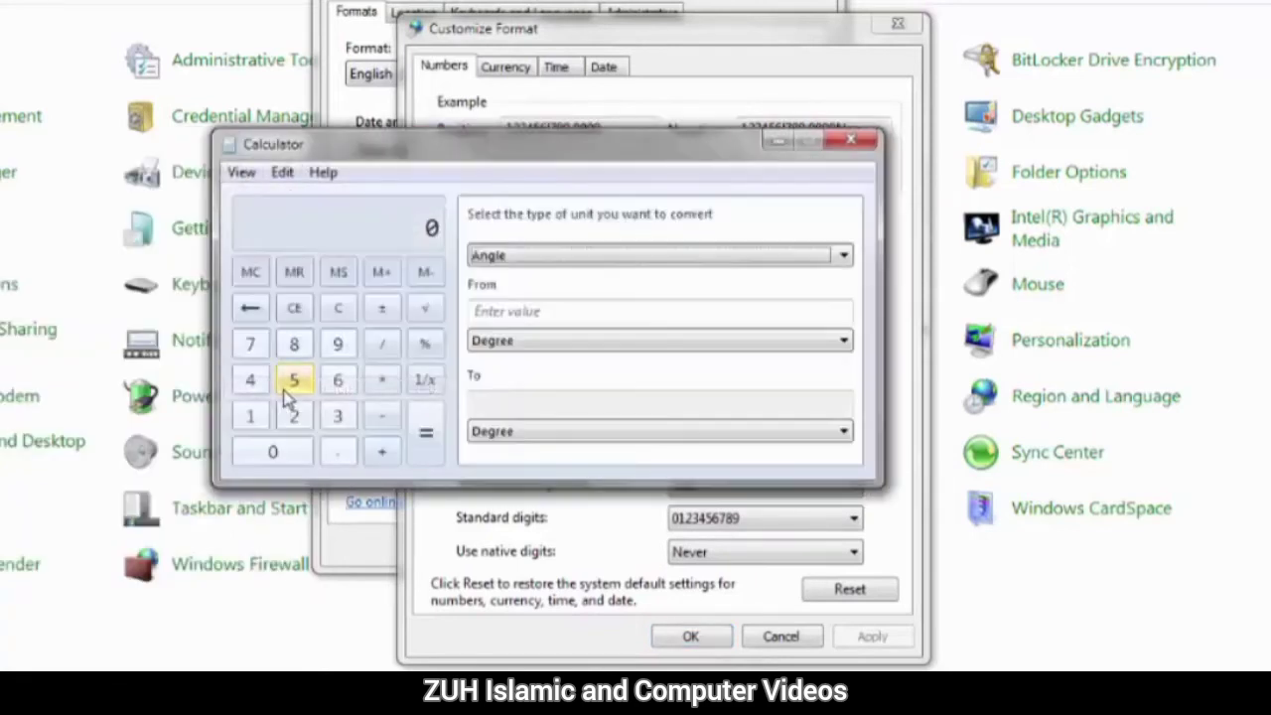
click(492, 256)
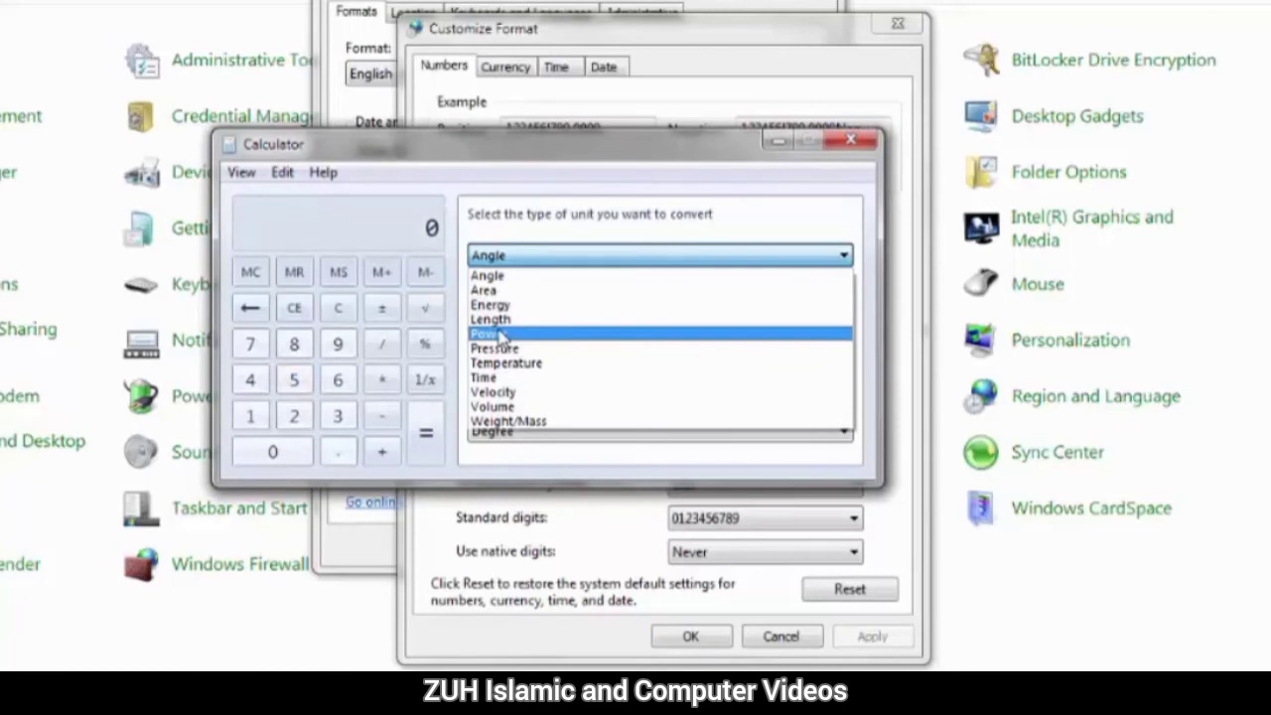
click(638, 250)
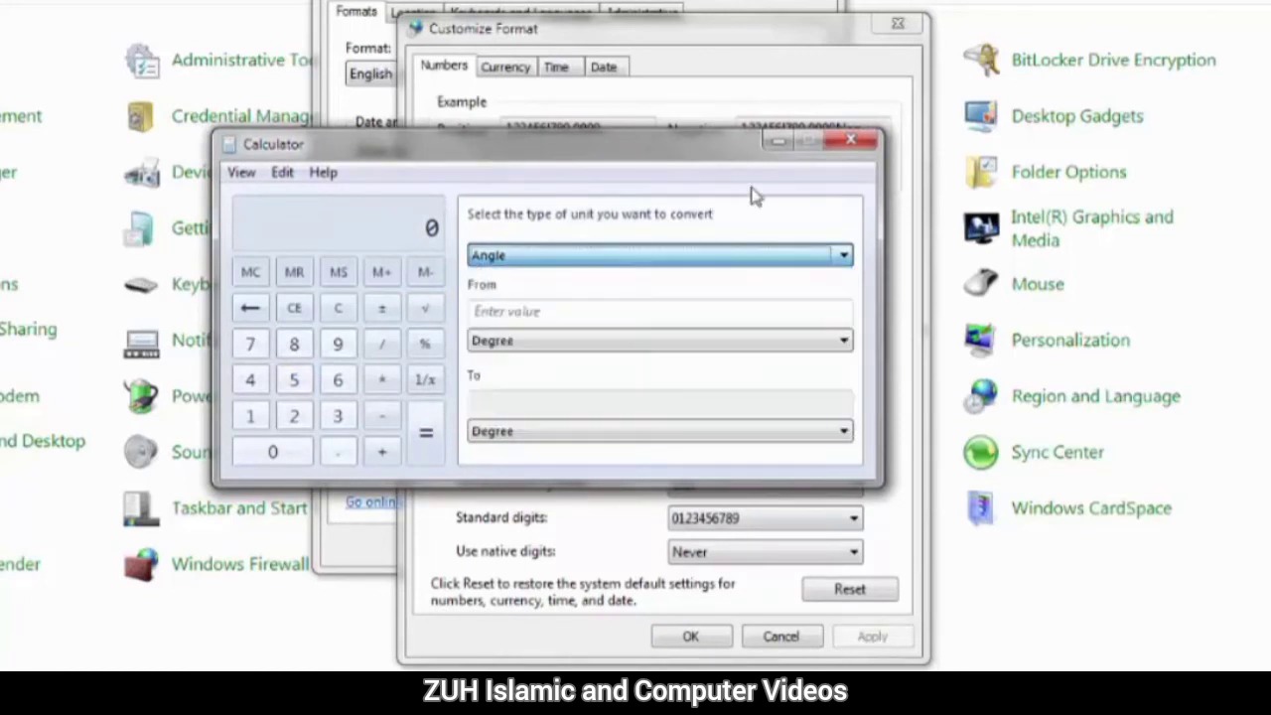
click(851, 141)
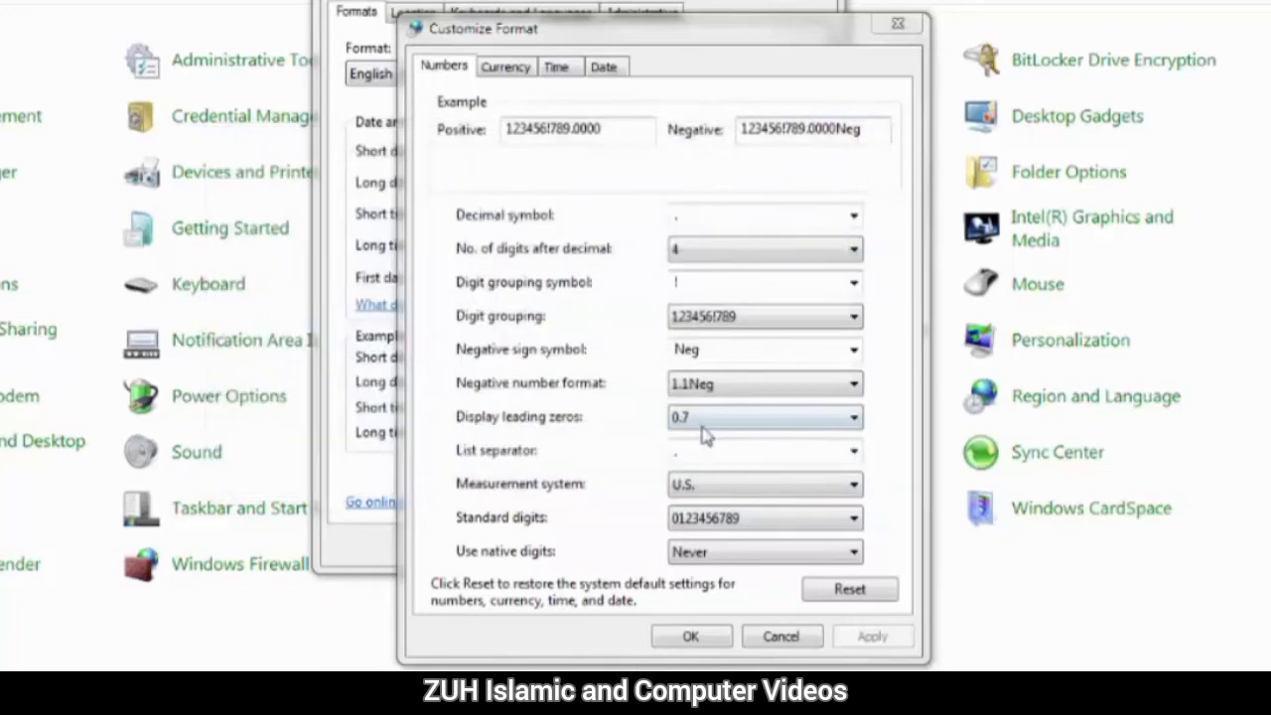
- Set the standard digits to the Arabic digit set and apply the change
click(715, 518)
click(702, 278)
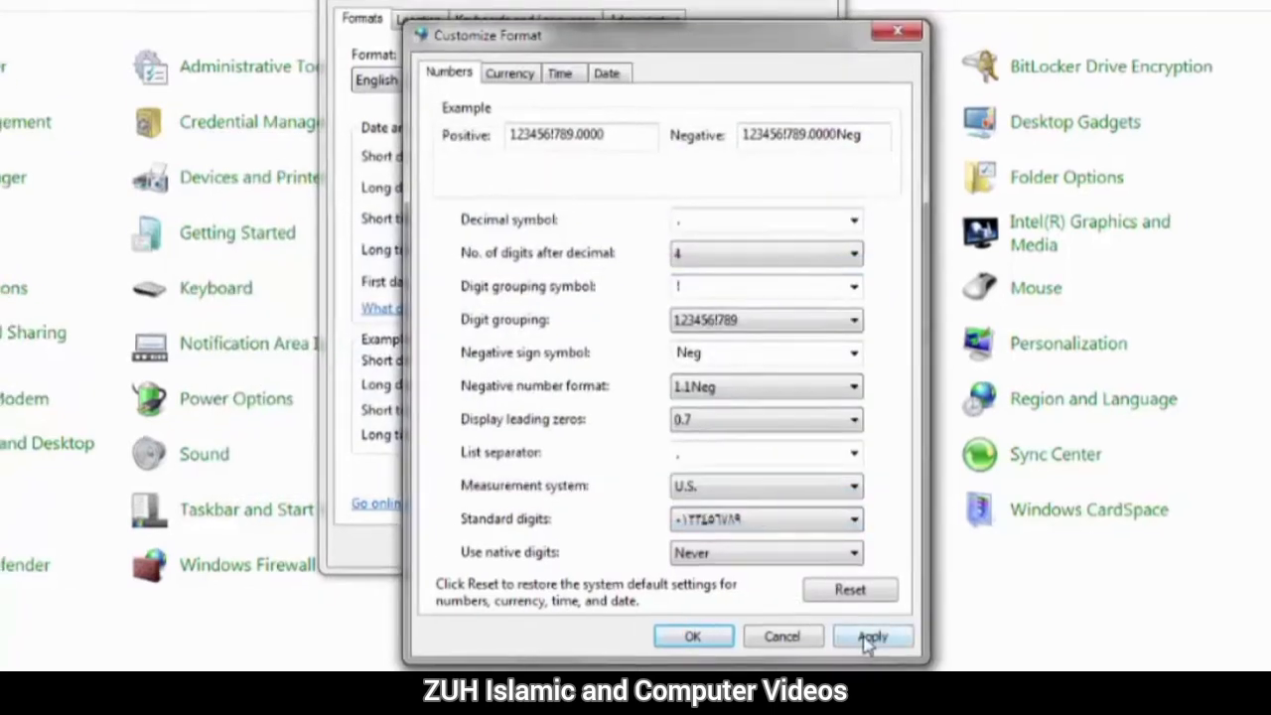
click(871, 636)
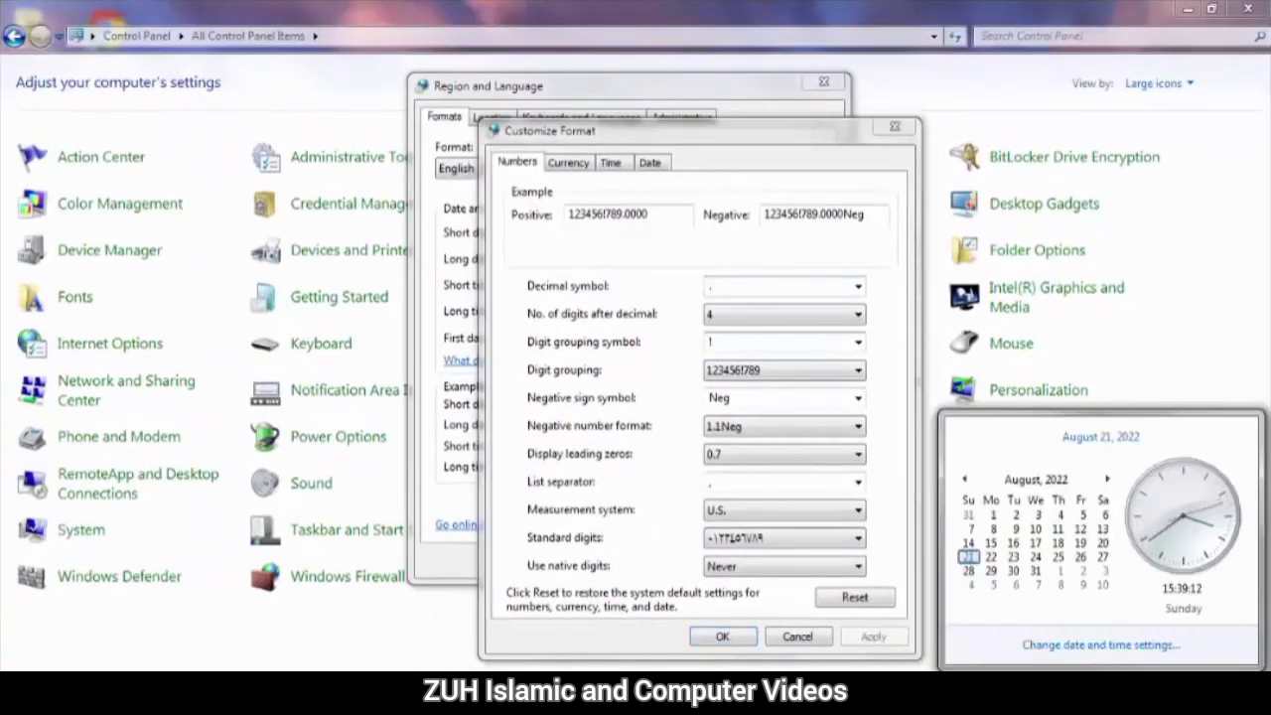
- Set the use of native digits to National, apply it and check the digits in the clock and calendar
click(725, 570)
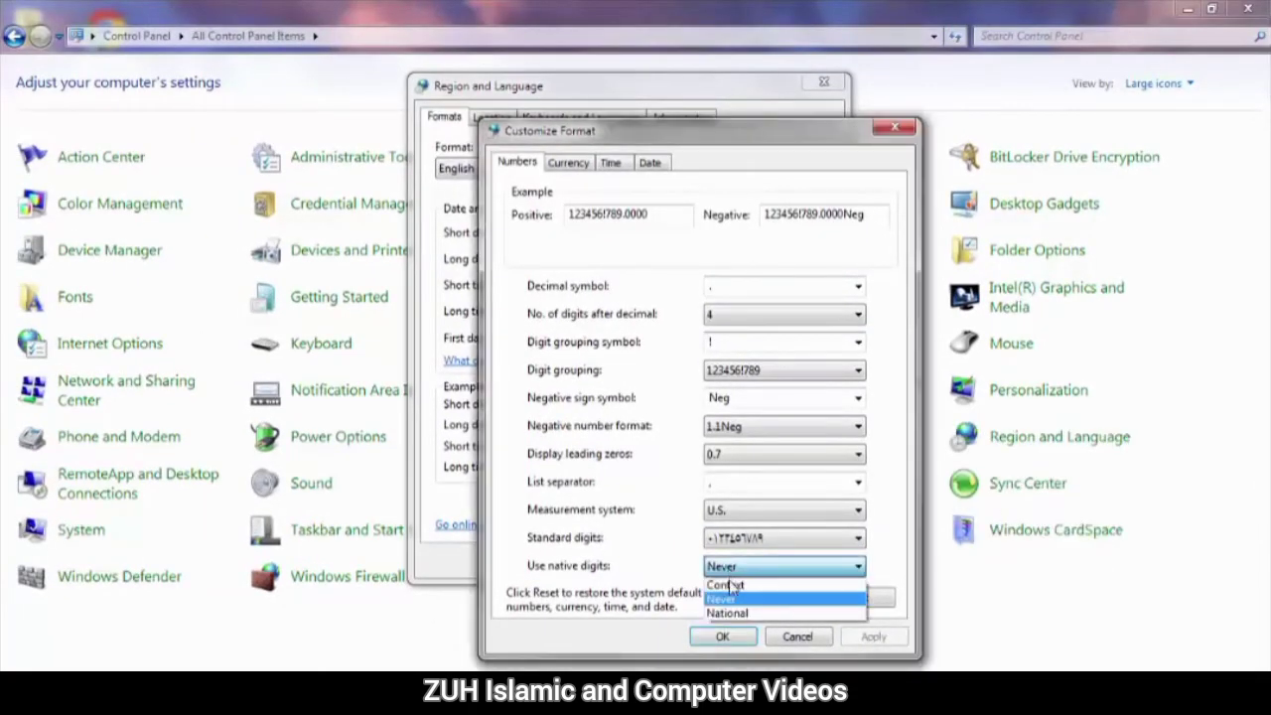
click(726, 613)
click(870, 636)
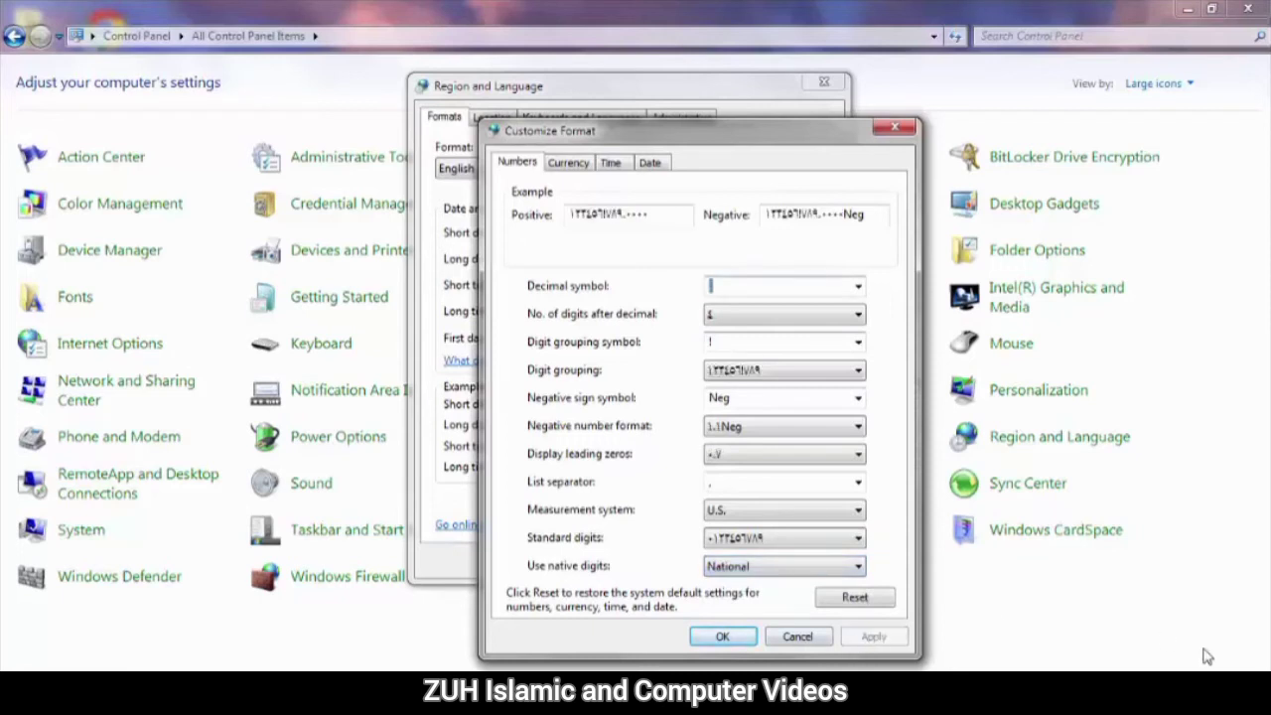
click(1206, 657)
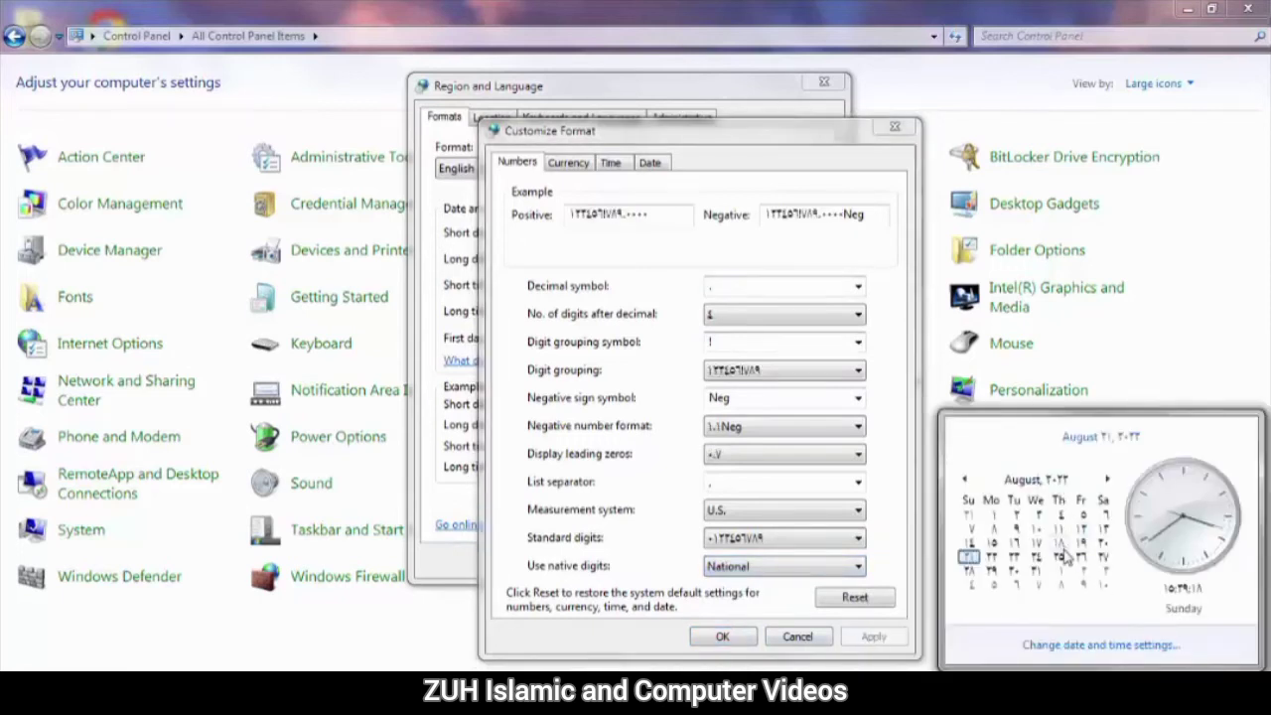
- Apply the third listed digit set as the standard digits and check it in the clock and calendar
click(814, 537)
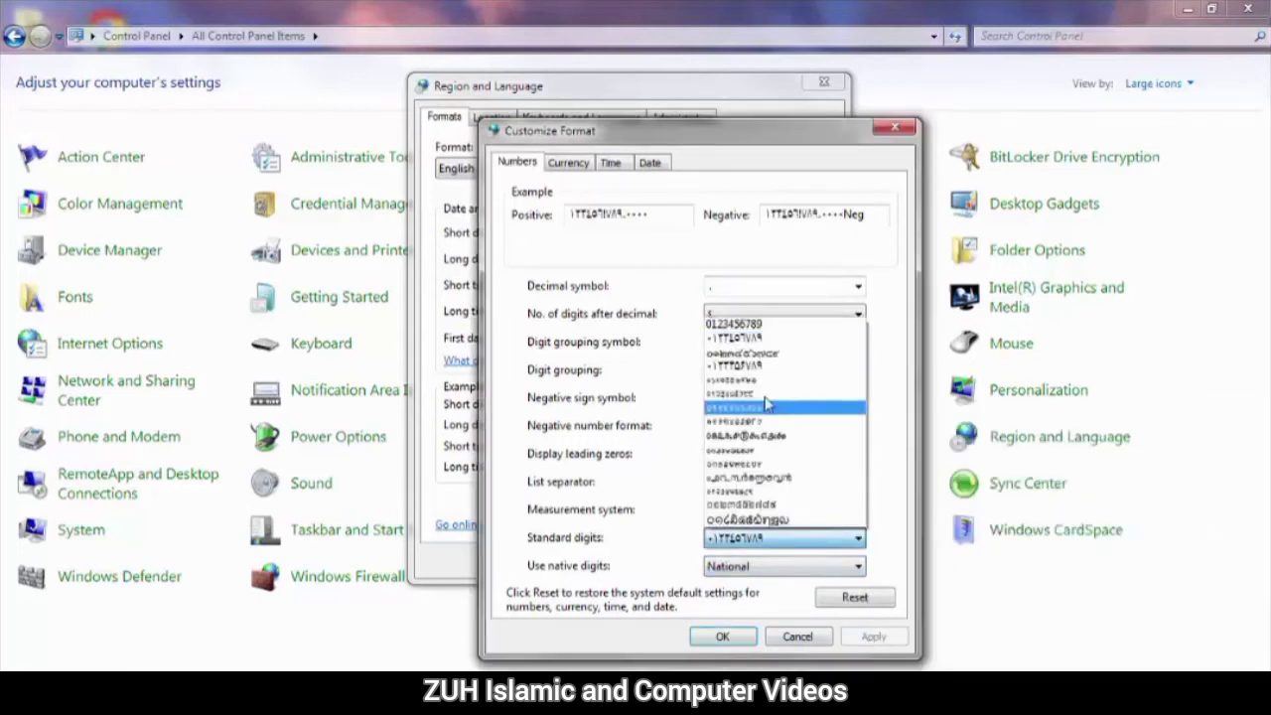
click(750, 358)
click(873, 636)
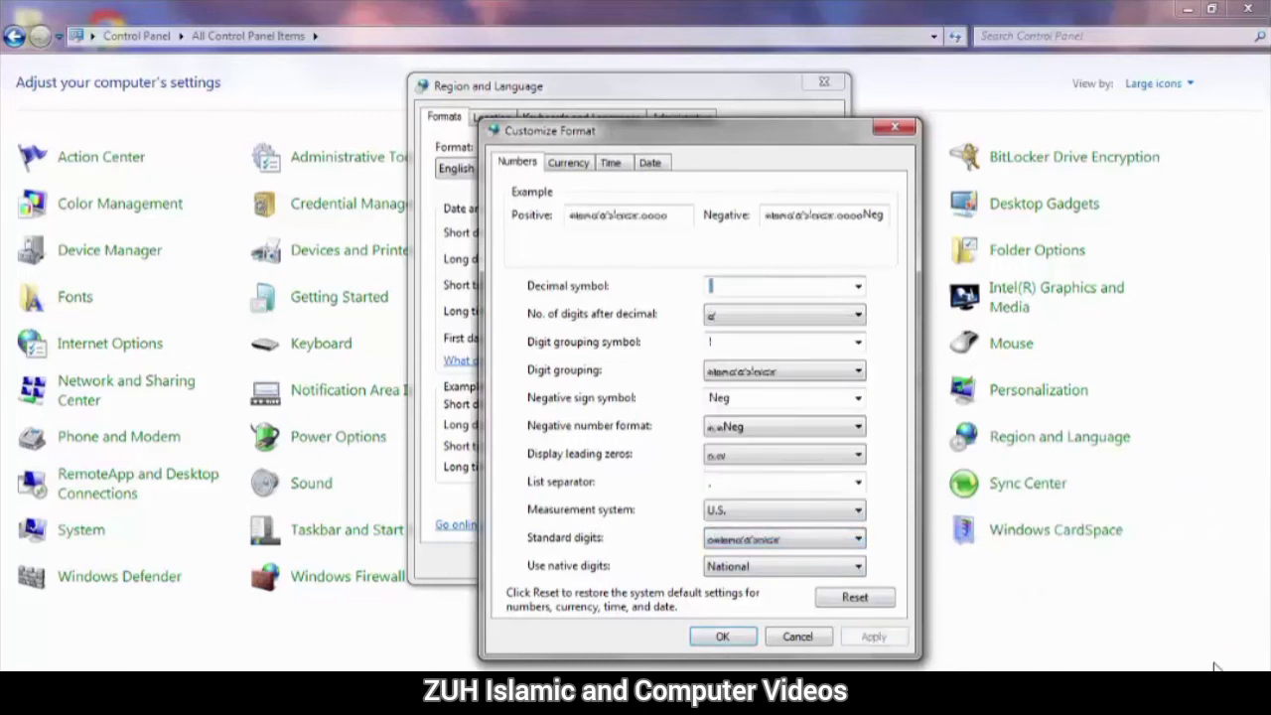
click(1206, 657)
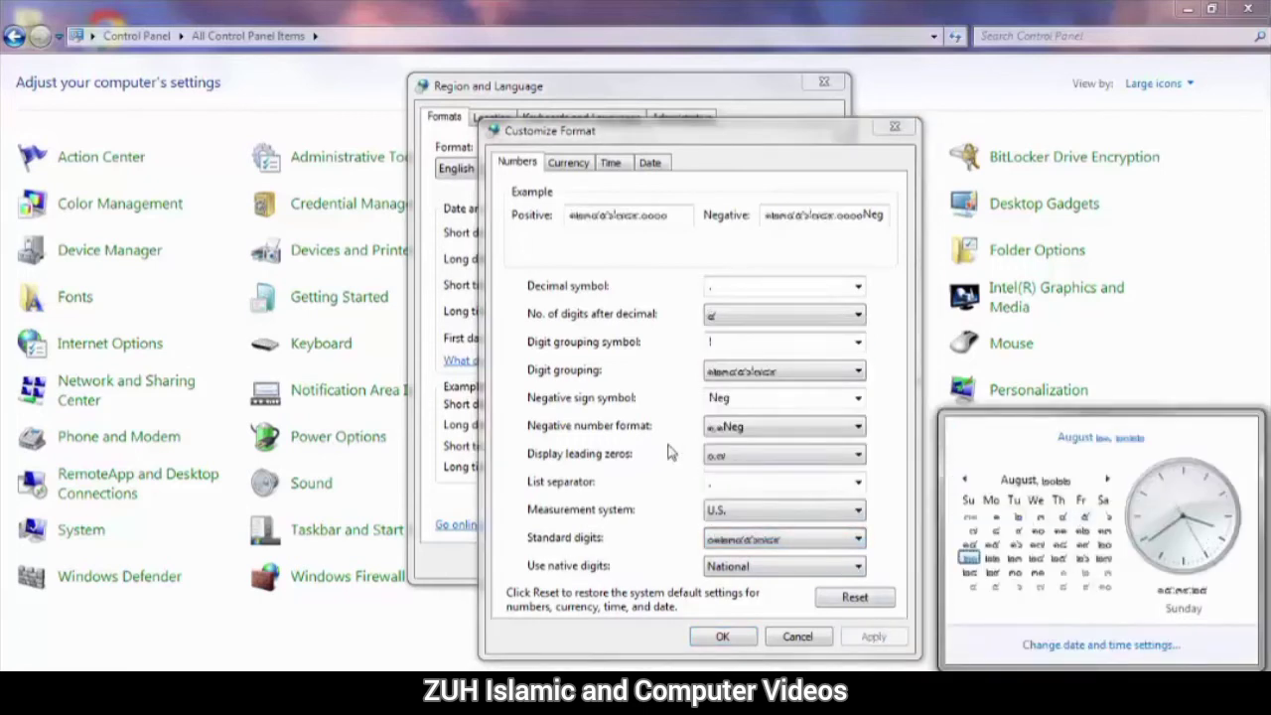
- Reset all customizations of the current format to the system defaults
click(645, 429)
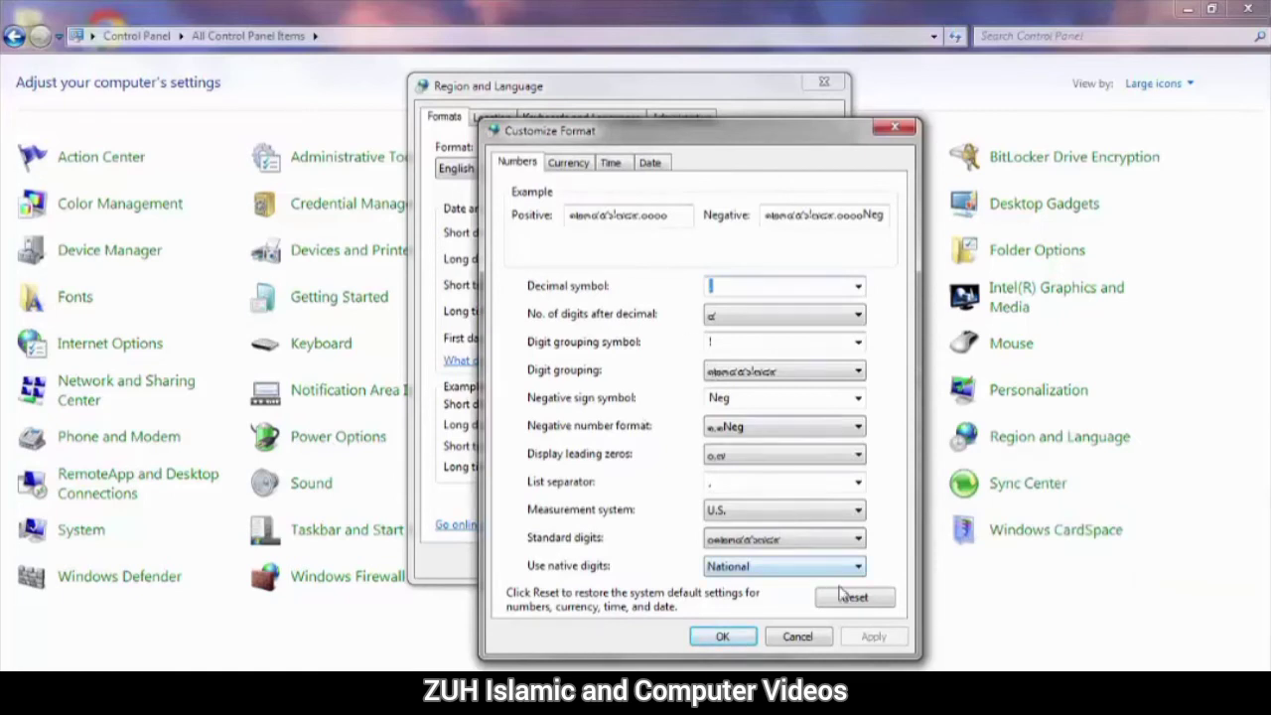
click(854, 598)
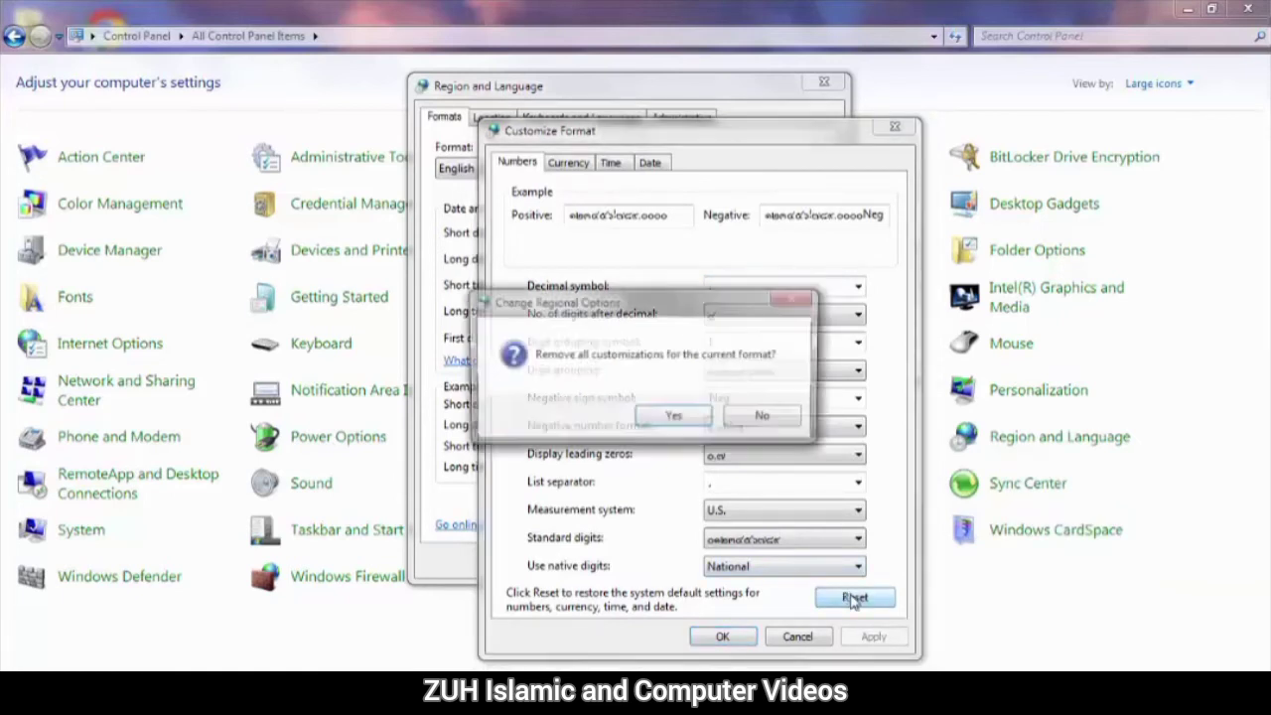
click(675, 417)
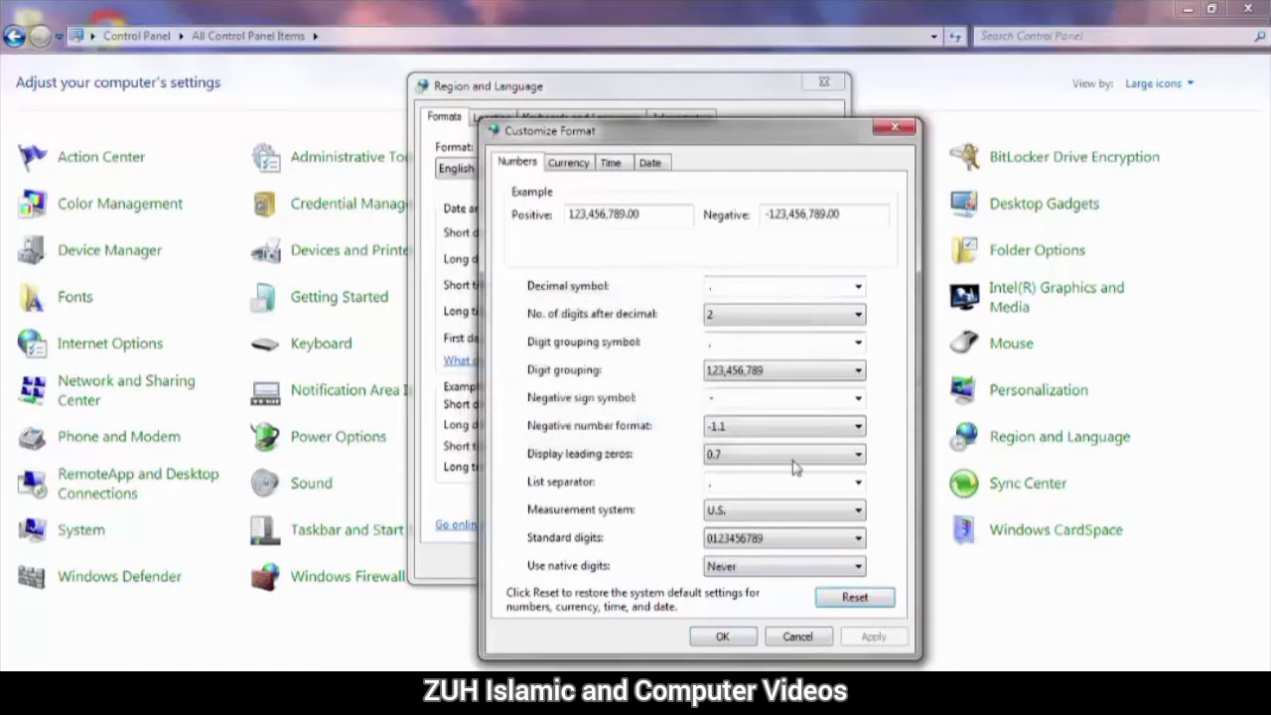
- Apply PKR as the currency symbol, replace it with Rs. and apply the change
click(571, 164)
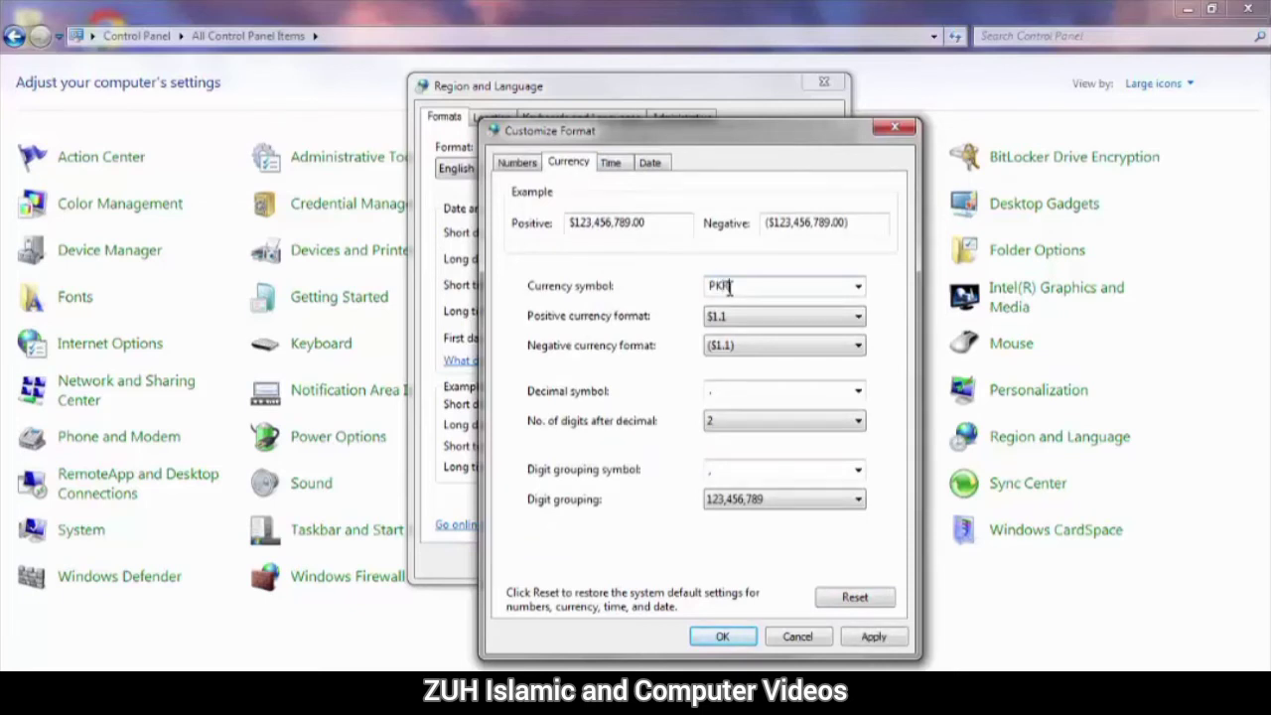
click(873, 637)
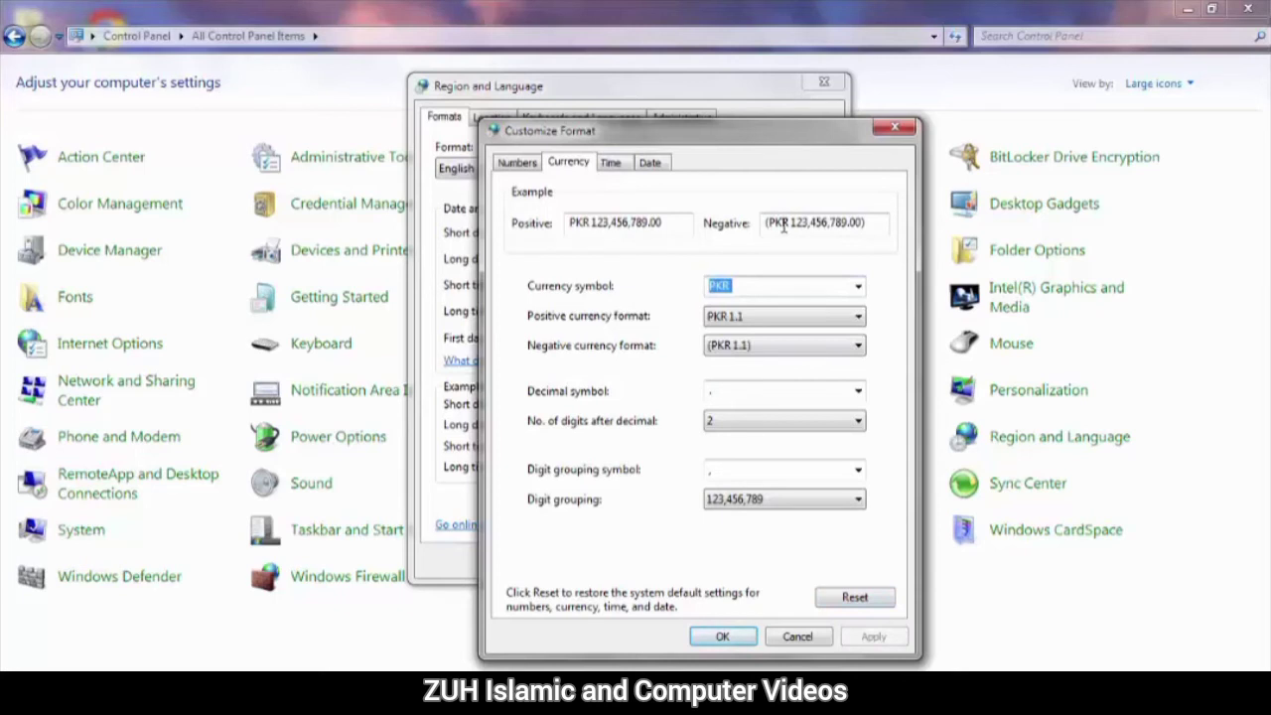
text(Rs.)
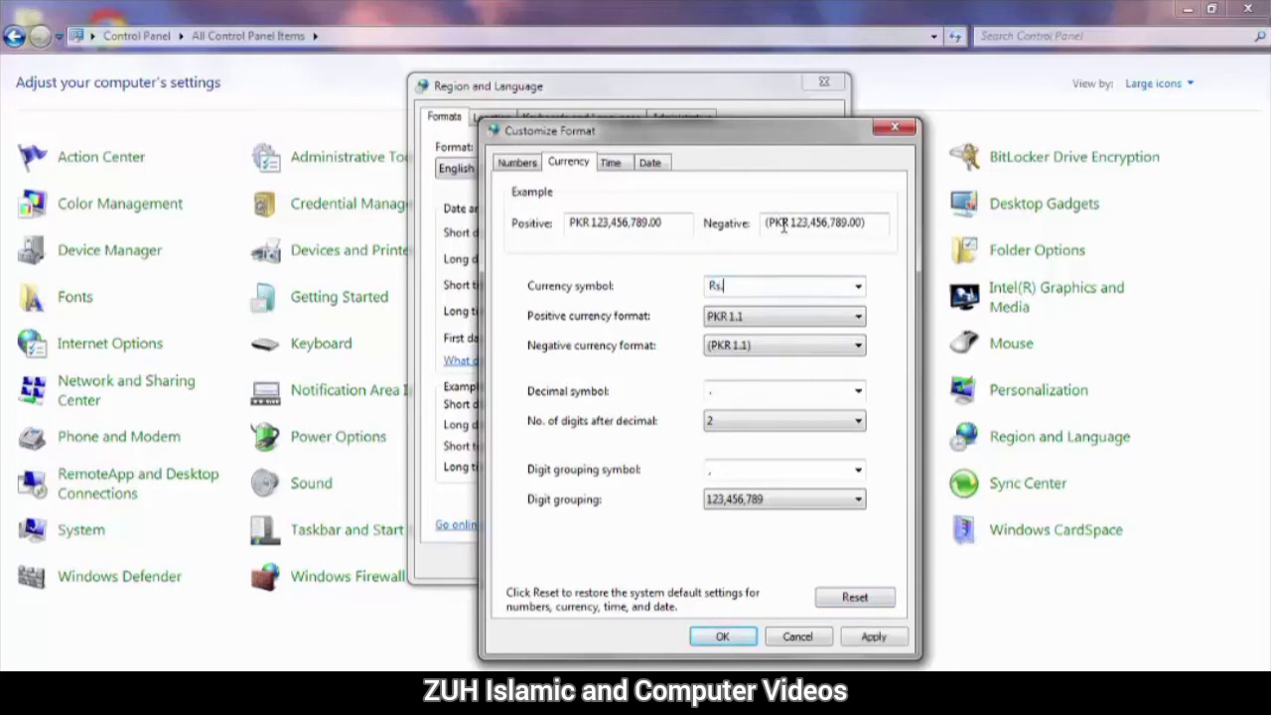
click(874, 637)
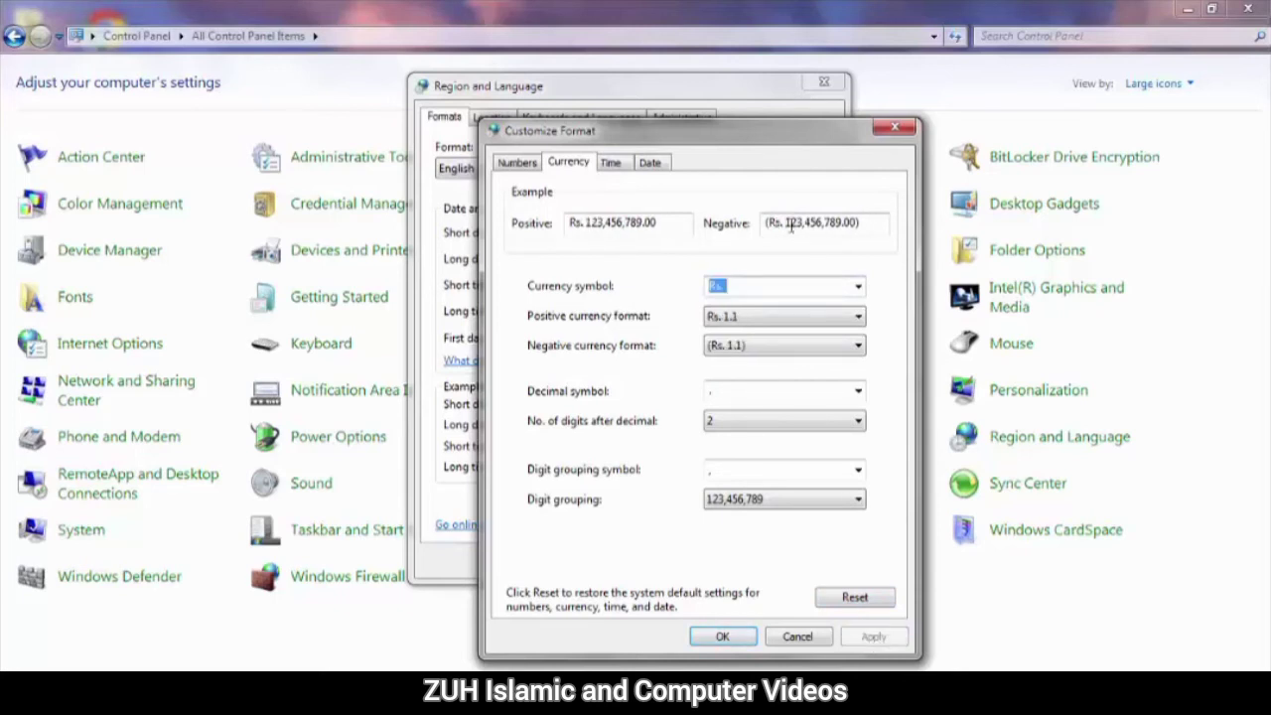
- Open Excel, dismiss the activation wizard and start a blank workbook
key(super)
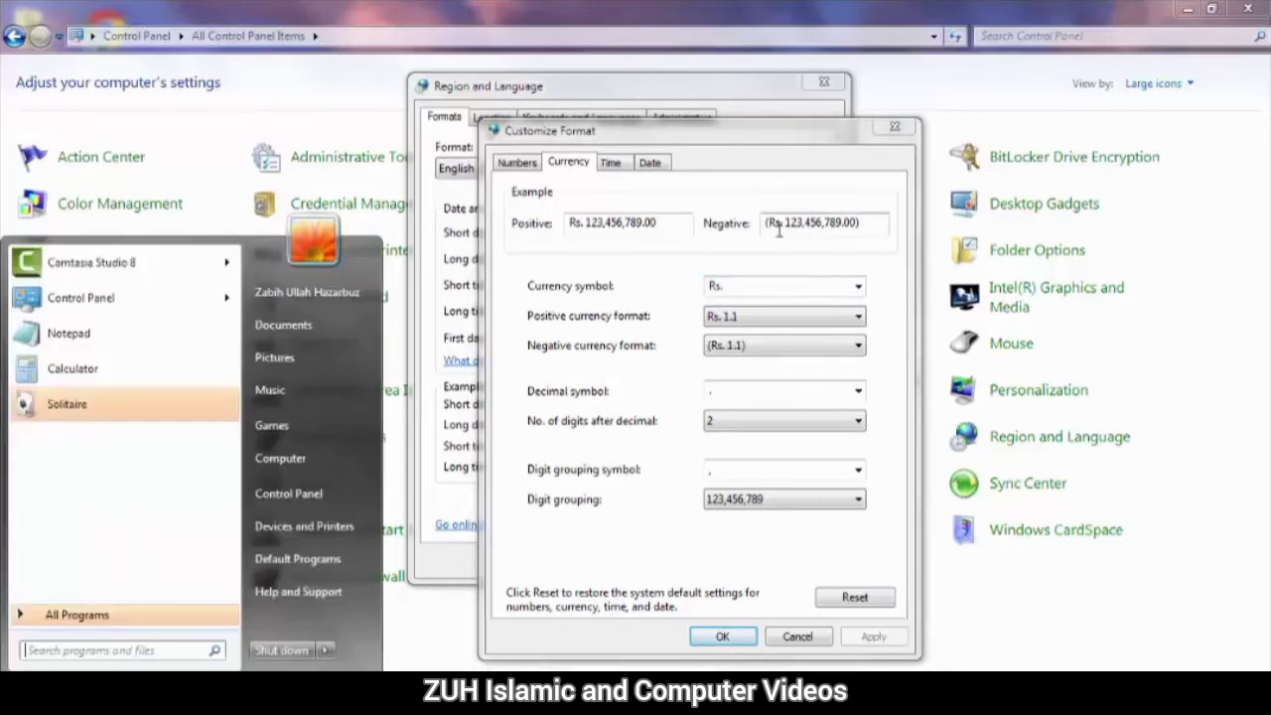
text(excel)
key(Return)
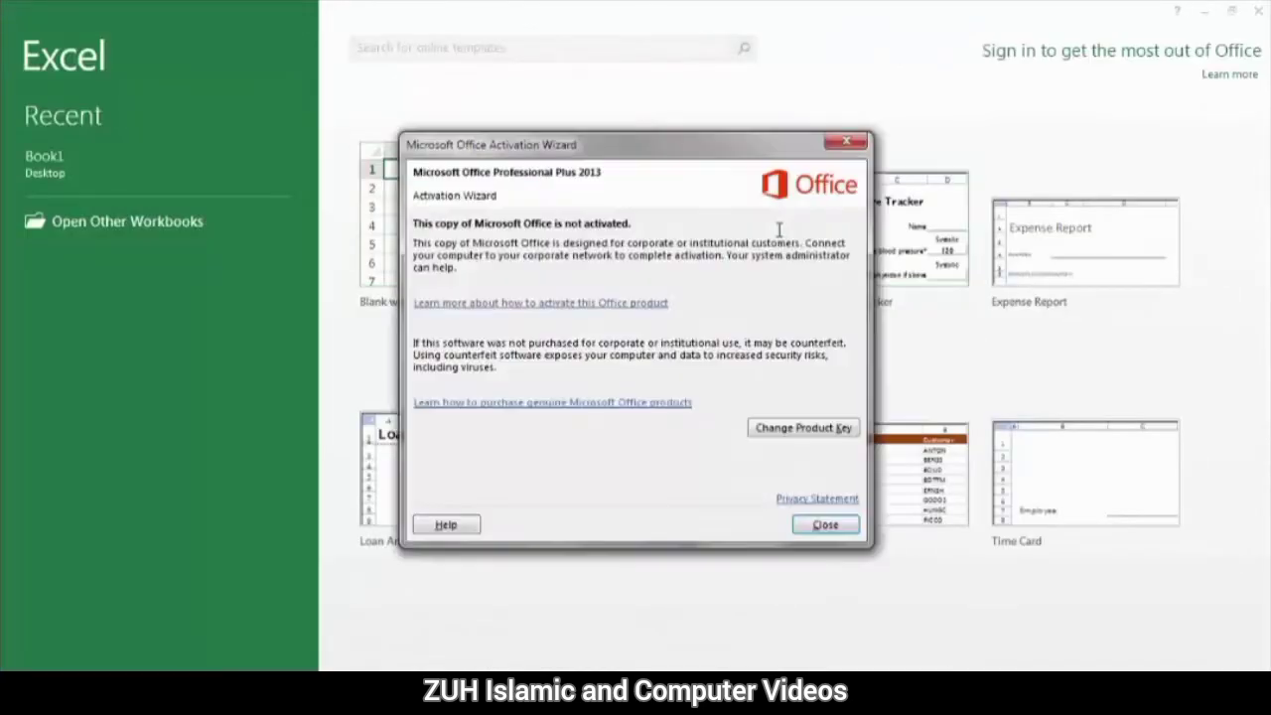
click(822, 523)
click(482, 260)
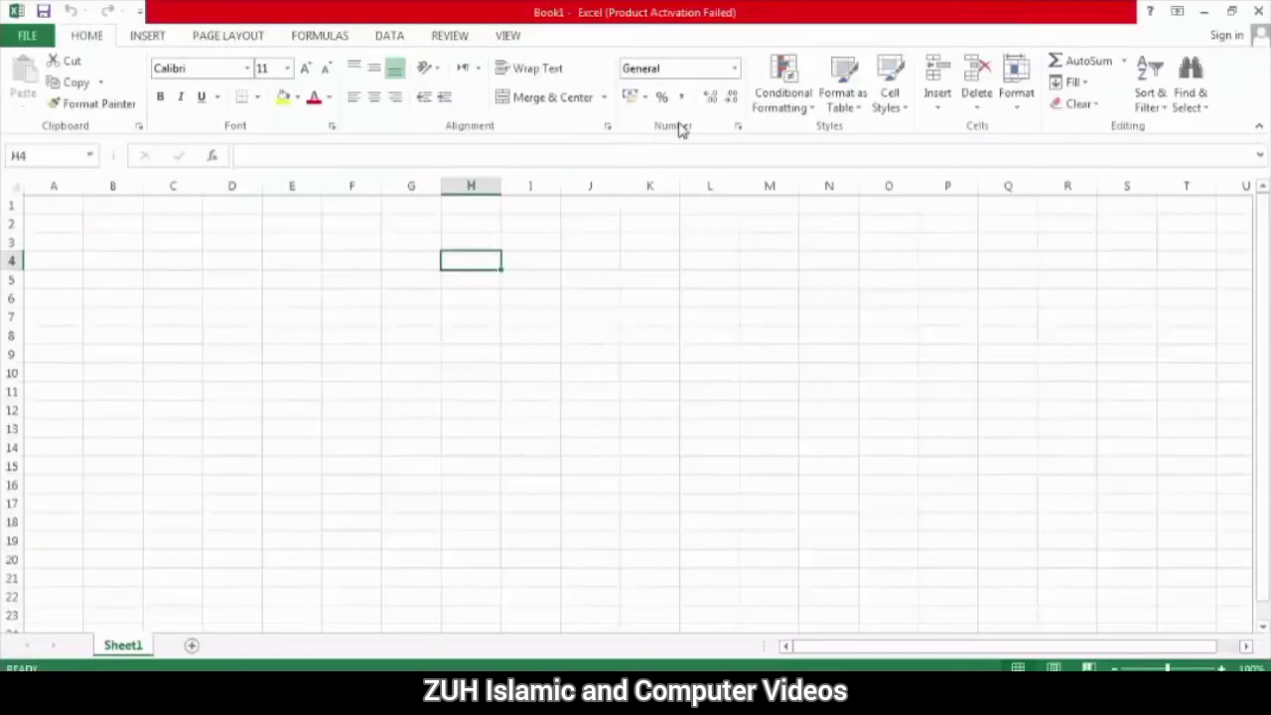
- Format cell H4 as Currency, enter 500 in it and select the cell again
click(735, 68)
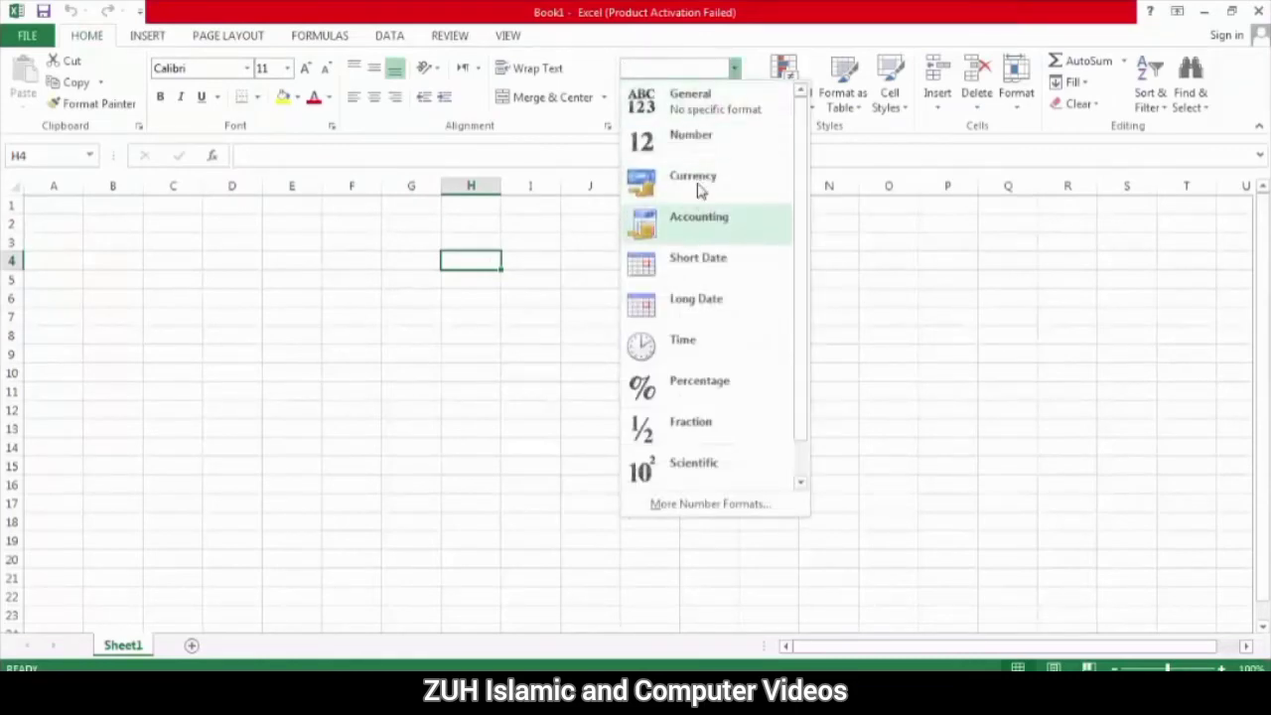
click(701, 180)
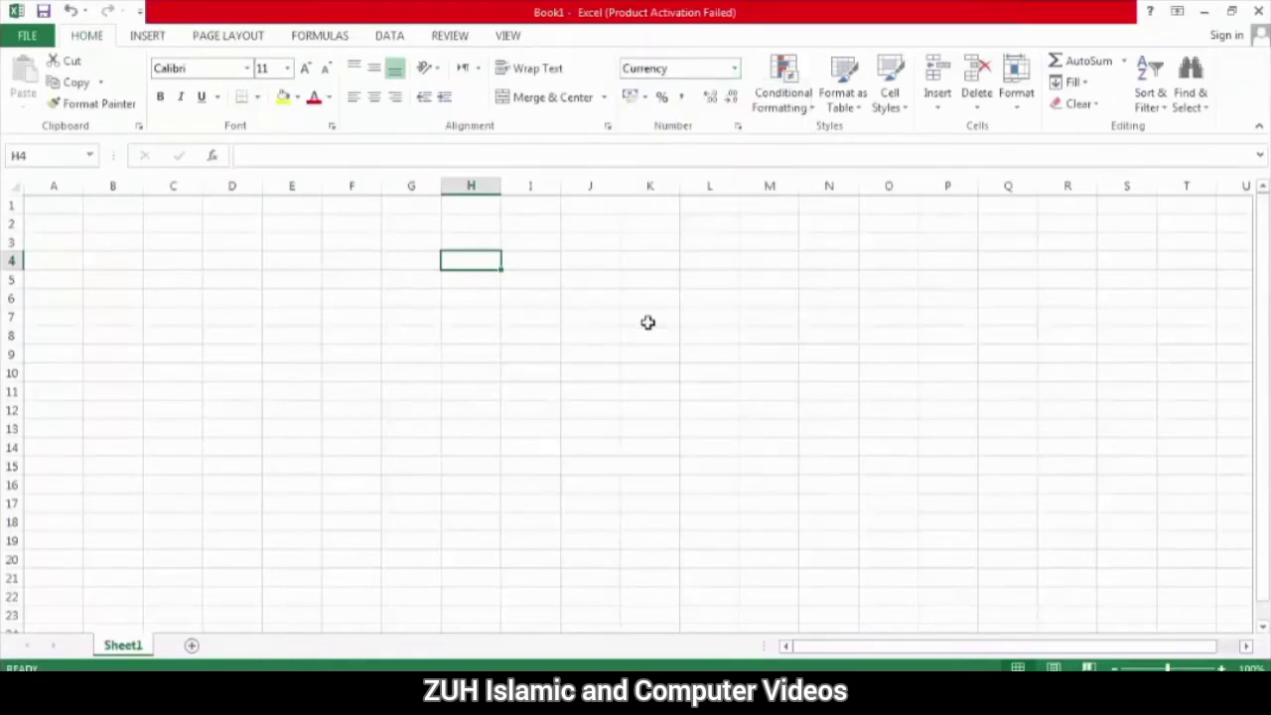
text(500)
key(Return)
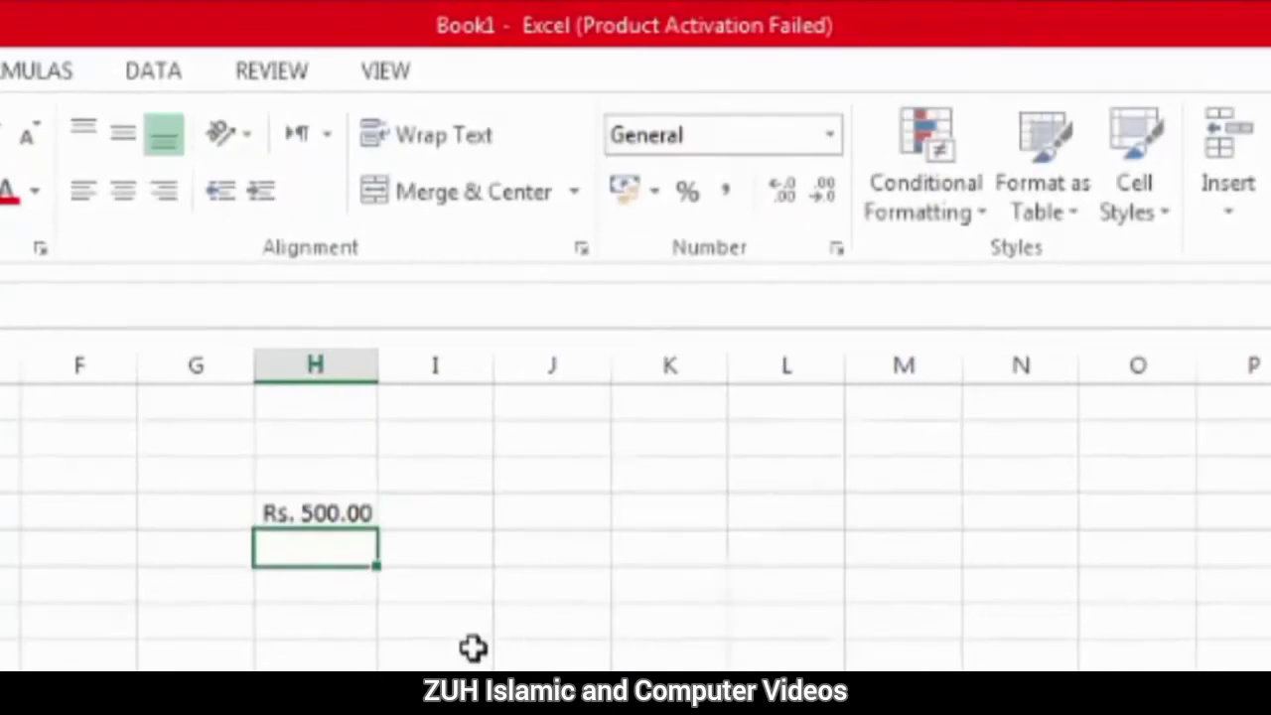
click(472, 648)
click(337, 516)
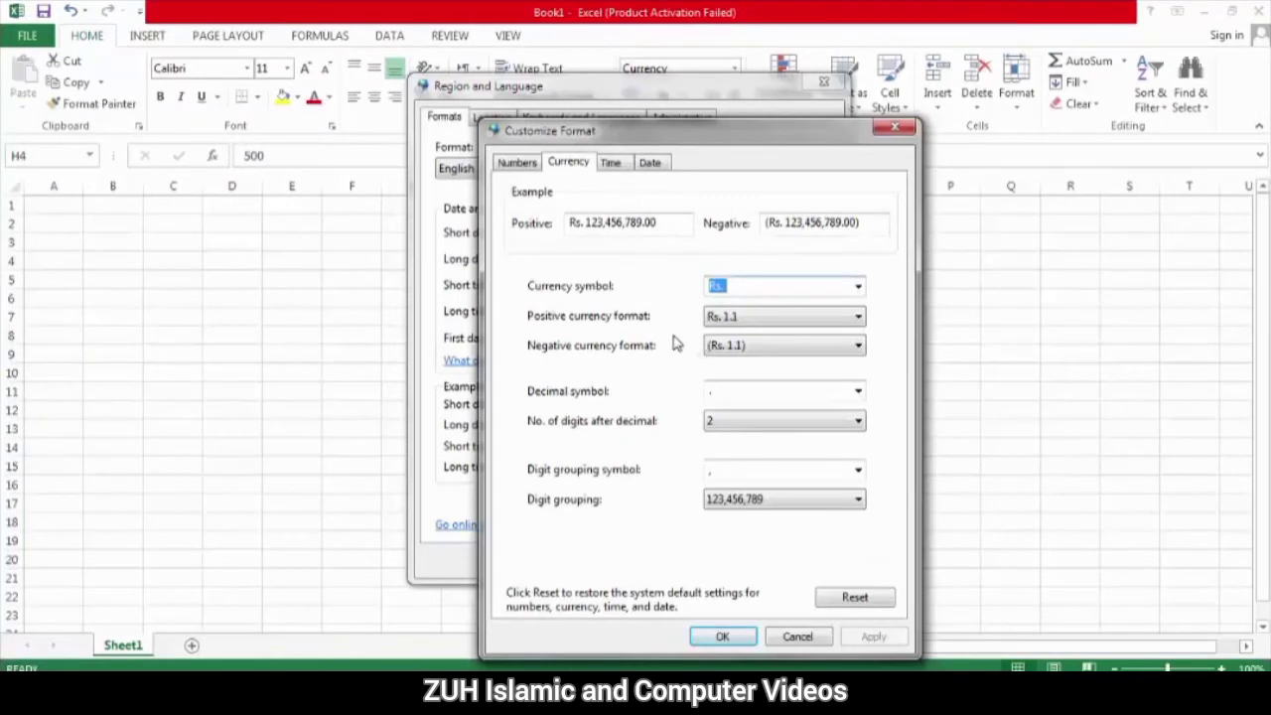
- Set the negative currency format to -Rs. 1.1 in the Customize Format dialog and accept the settings
click(746, 344)
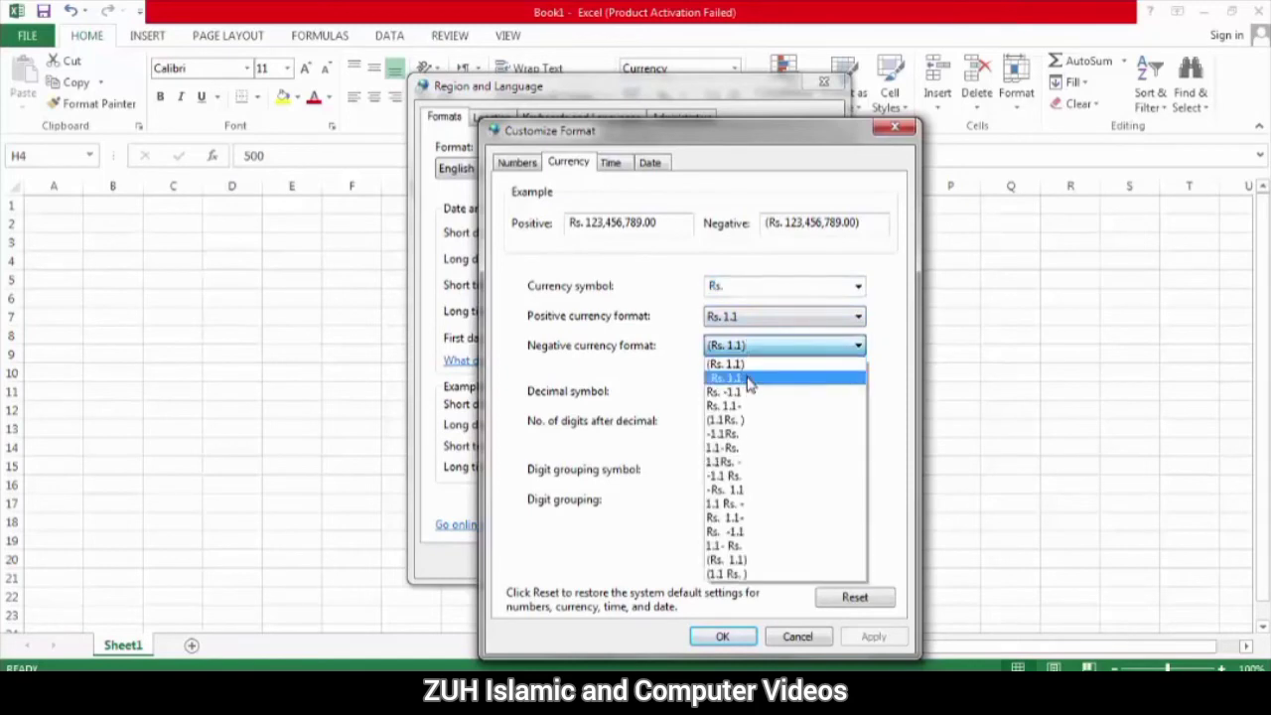
click(750, 377)
click(723, 635)
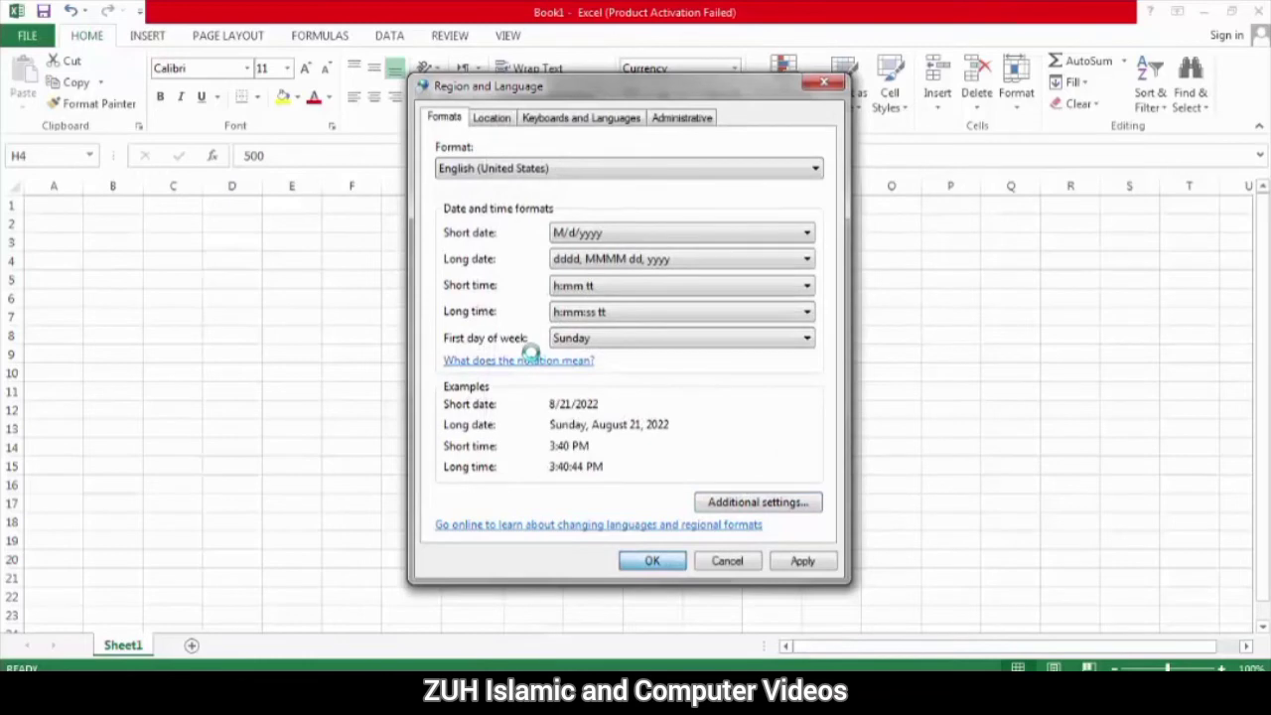
- Confirm the Region and Language settings and enter -200 in cell H4
key(Return)
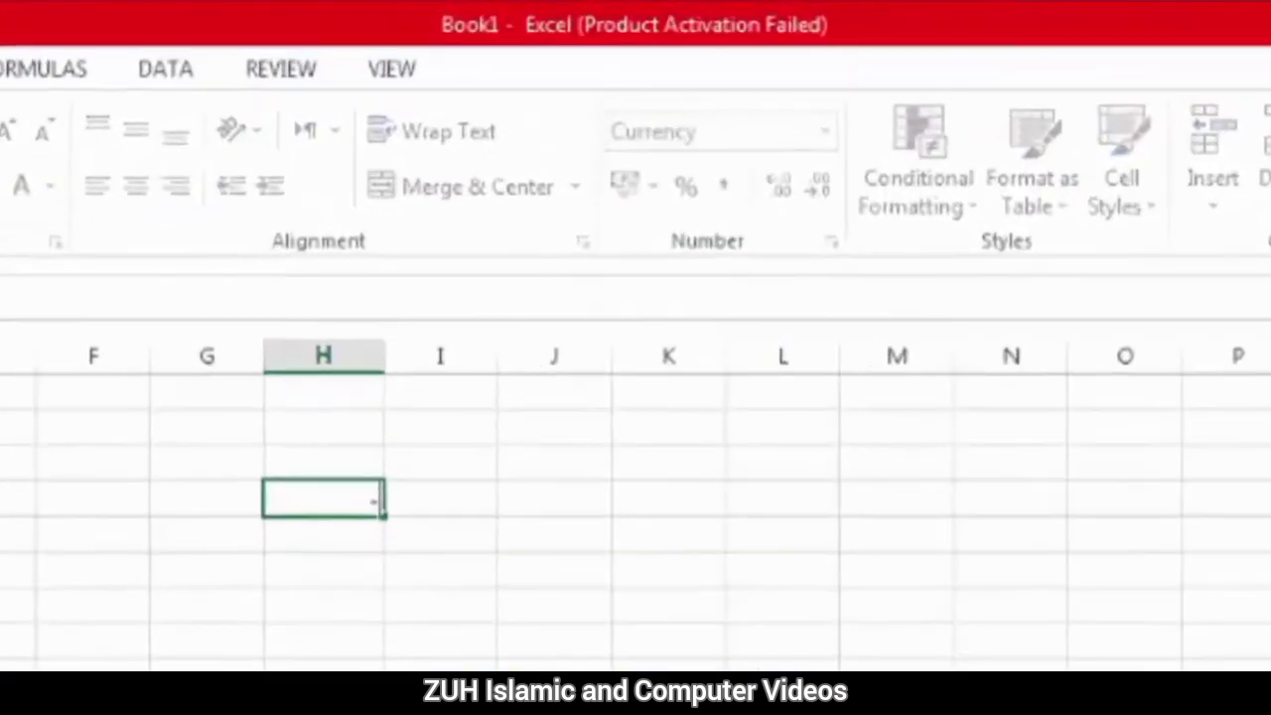
text(200)
key(Return)
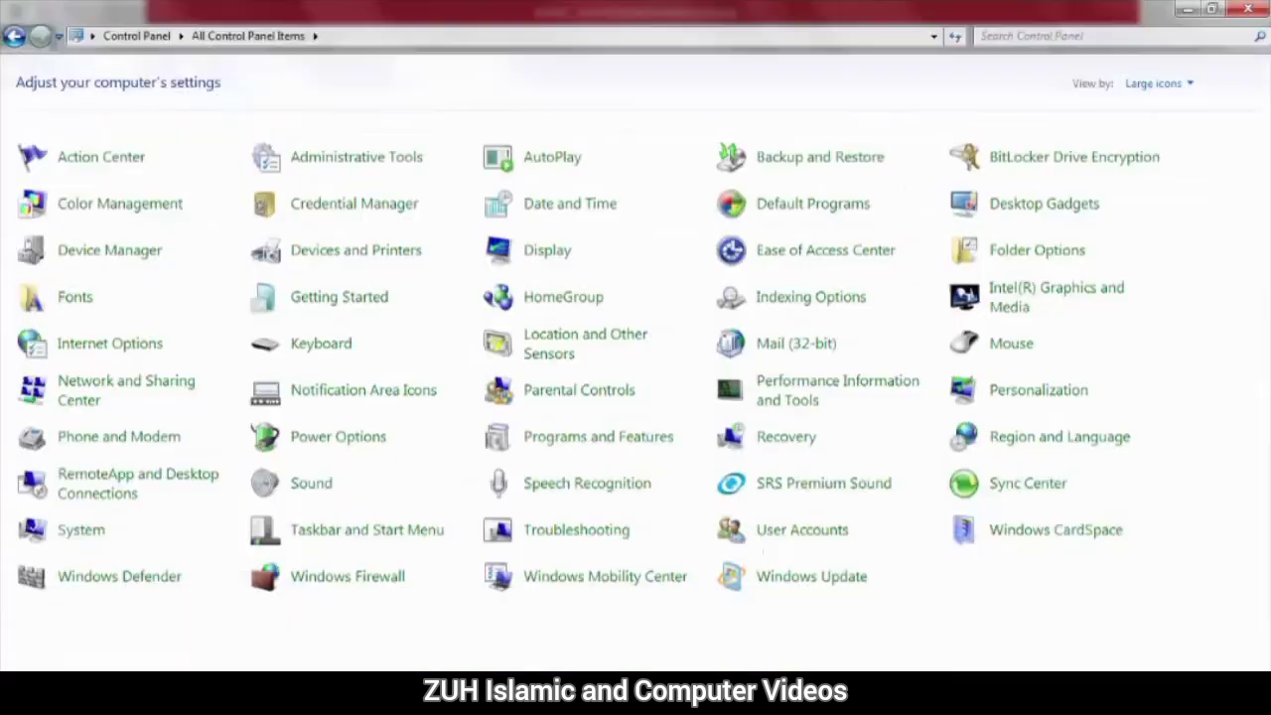
- Switch to Control Panel and open the currency format customization in Region and Language again
click(1014, 448)
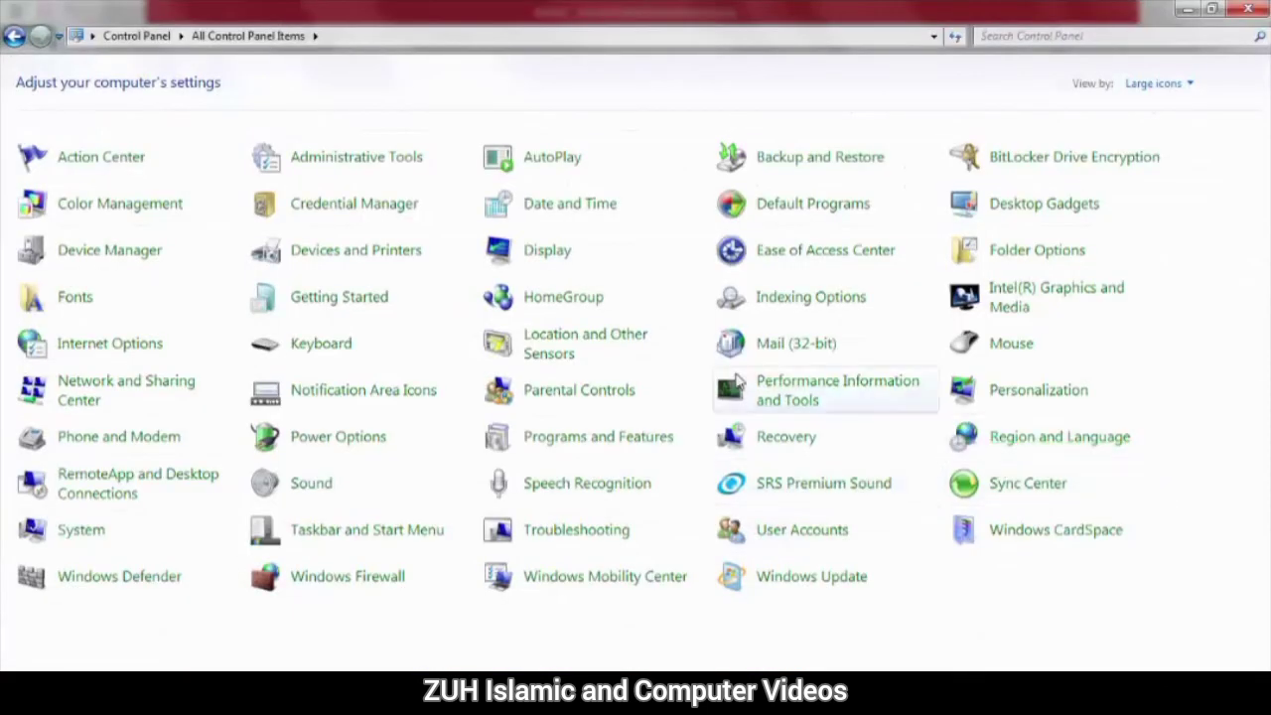
drag(280, 50, 629, 105)
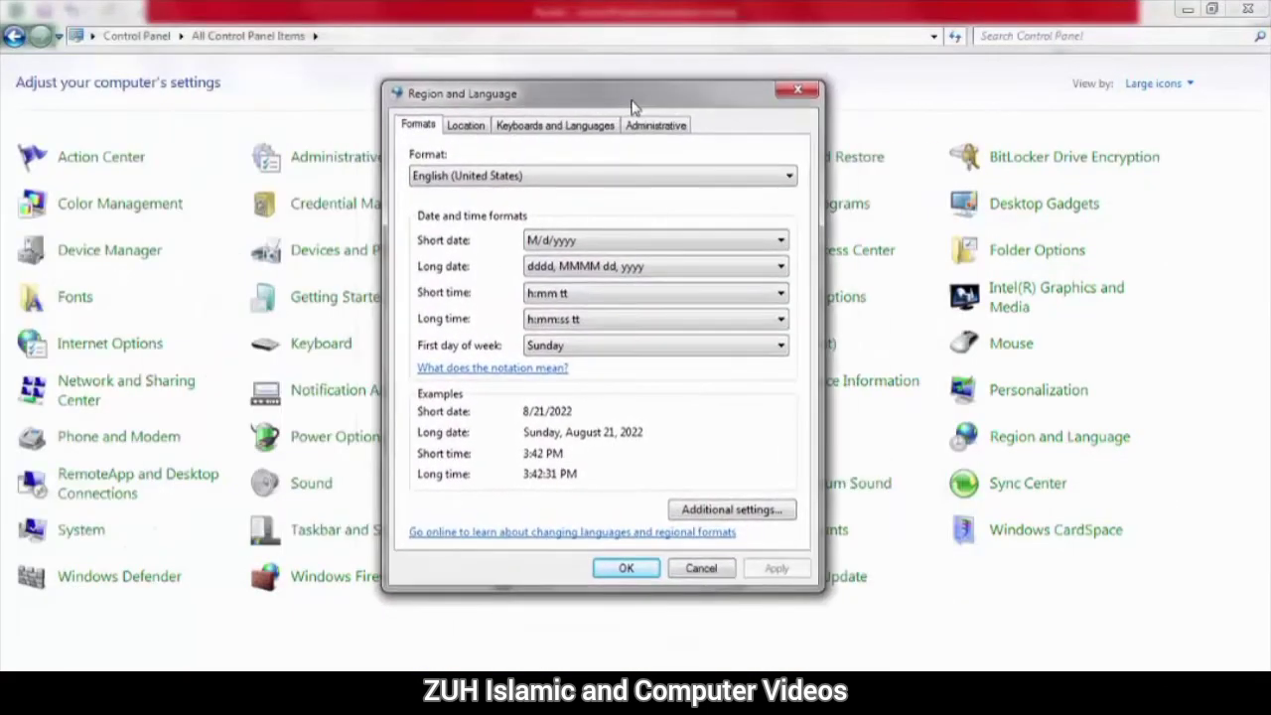
click(718, 507)
click(502, 180)
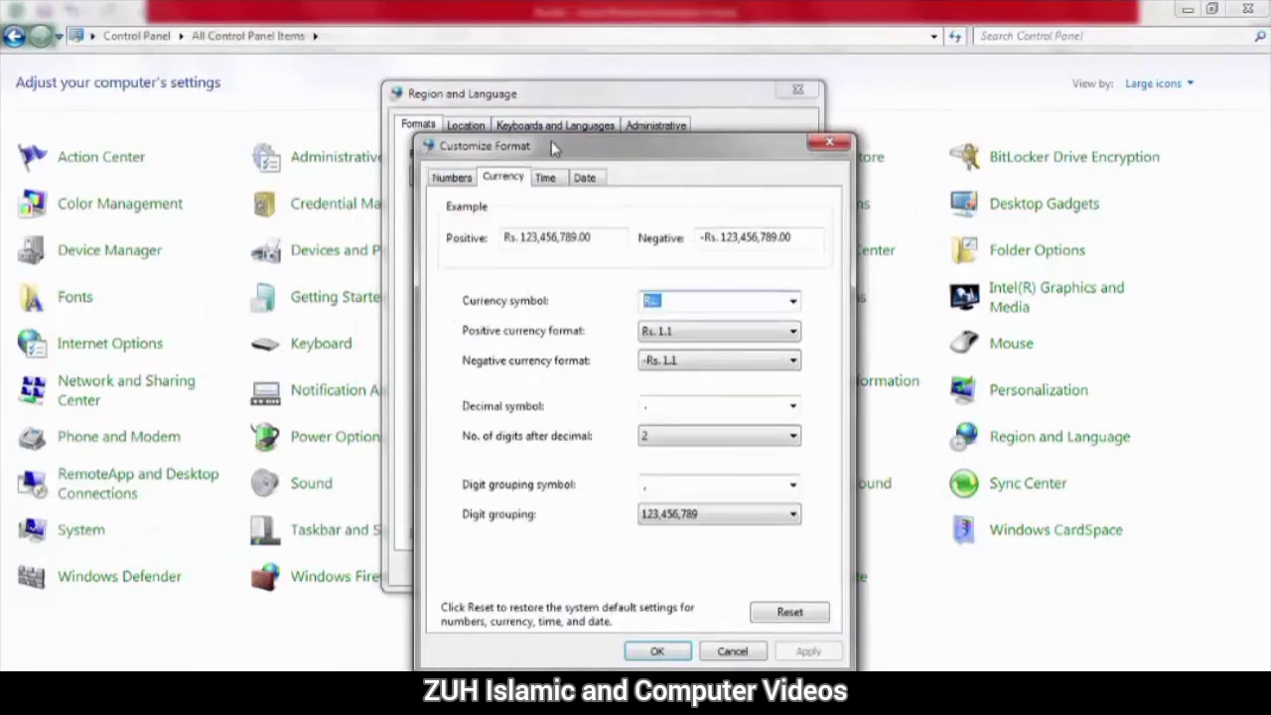
drag(547, 139, 490, 67)
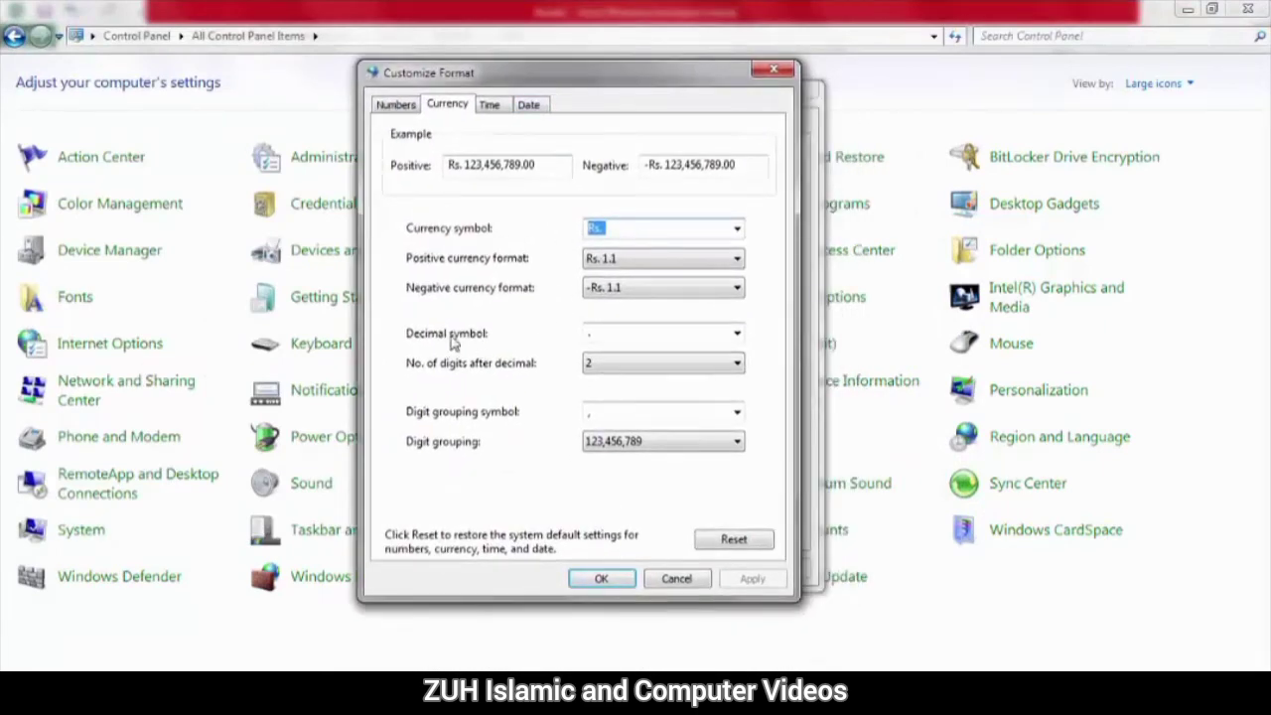
- Set the currency decimal symbol to a comma and the number of digits after the decimal to 5, applying both changes
click(586, 336)
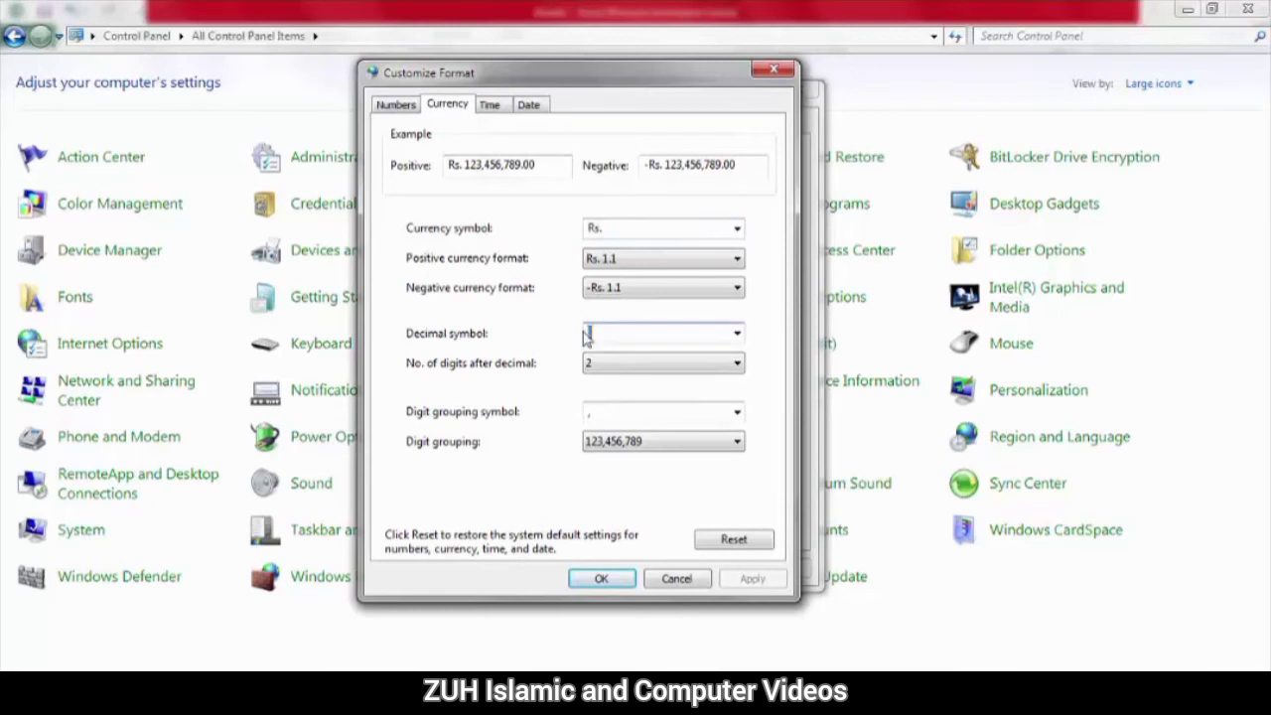
text(,)
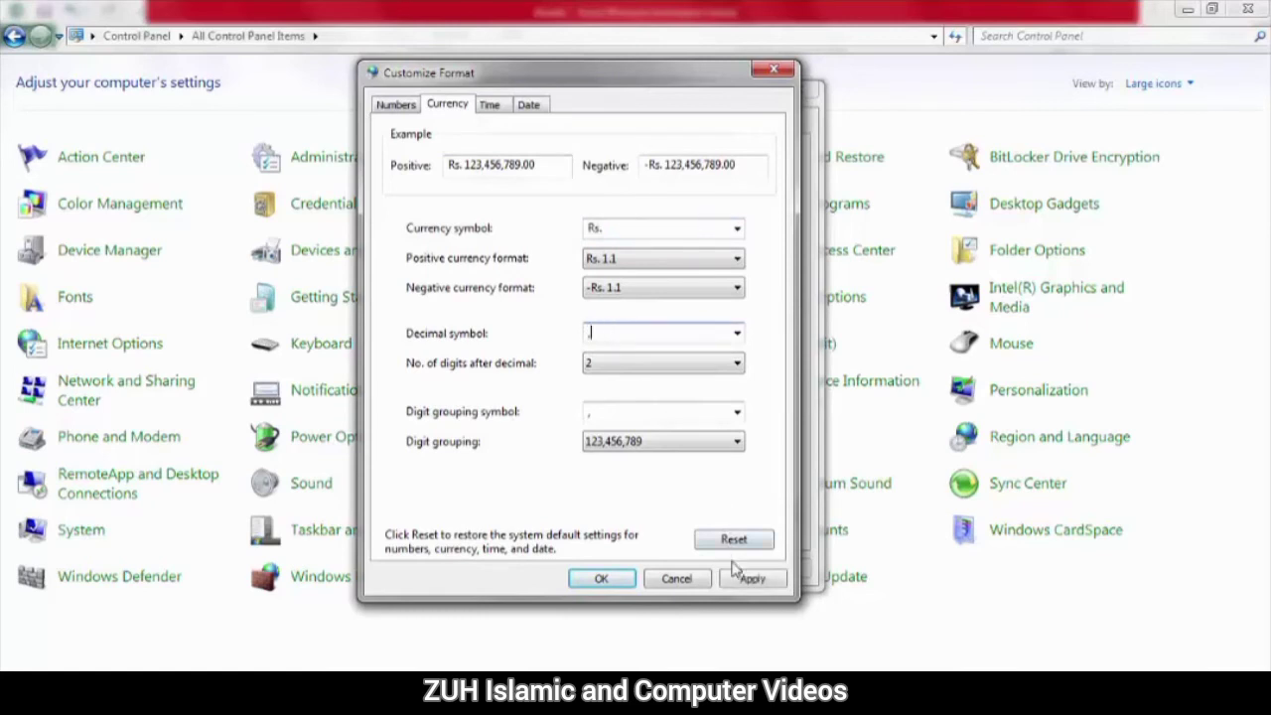
click(752, 578)
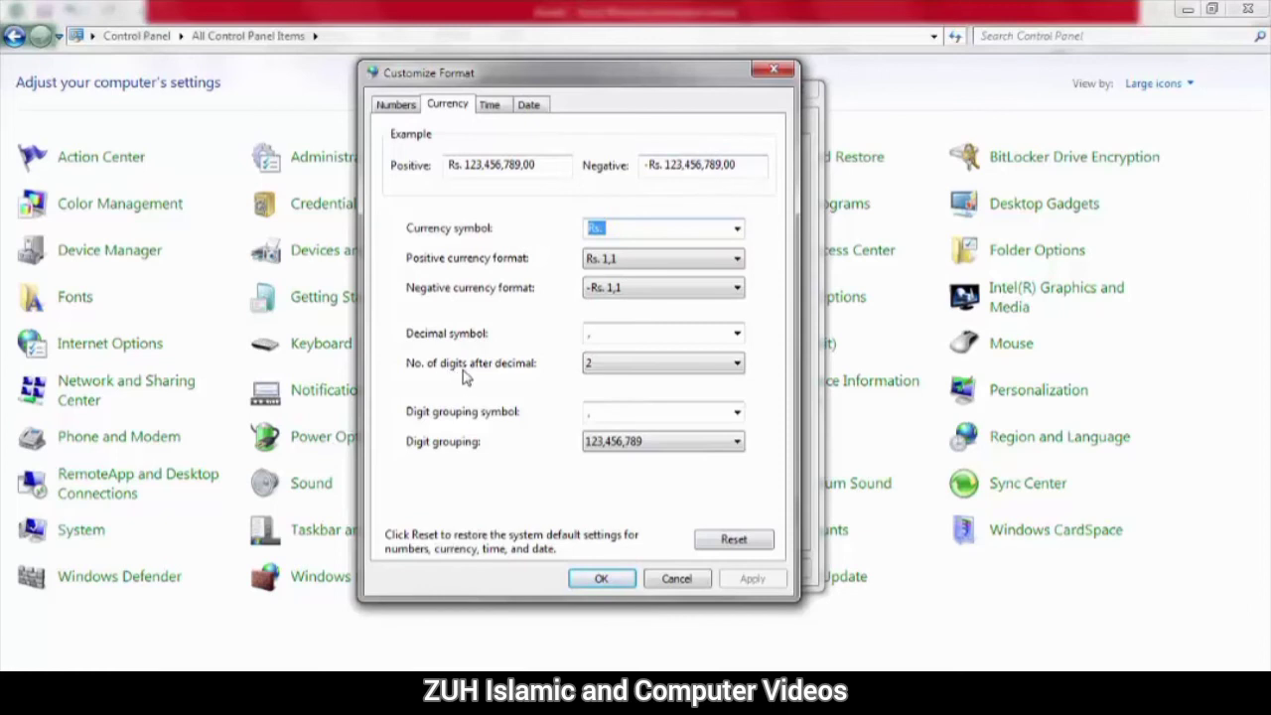
click(602, 364)
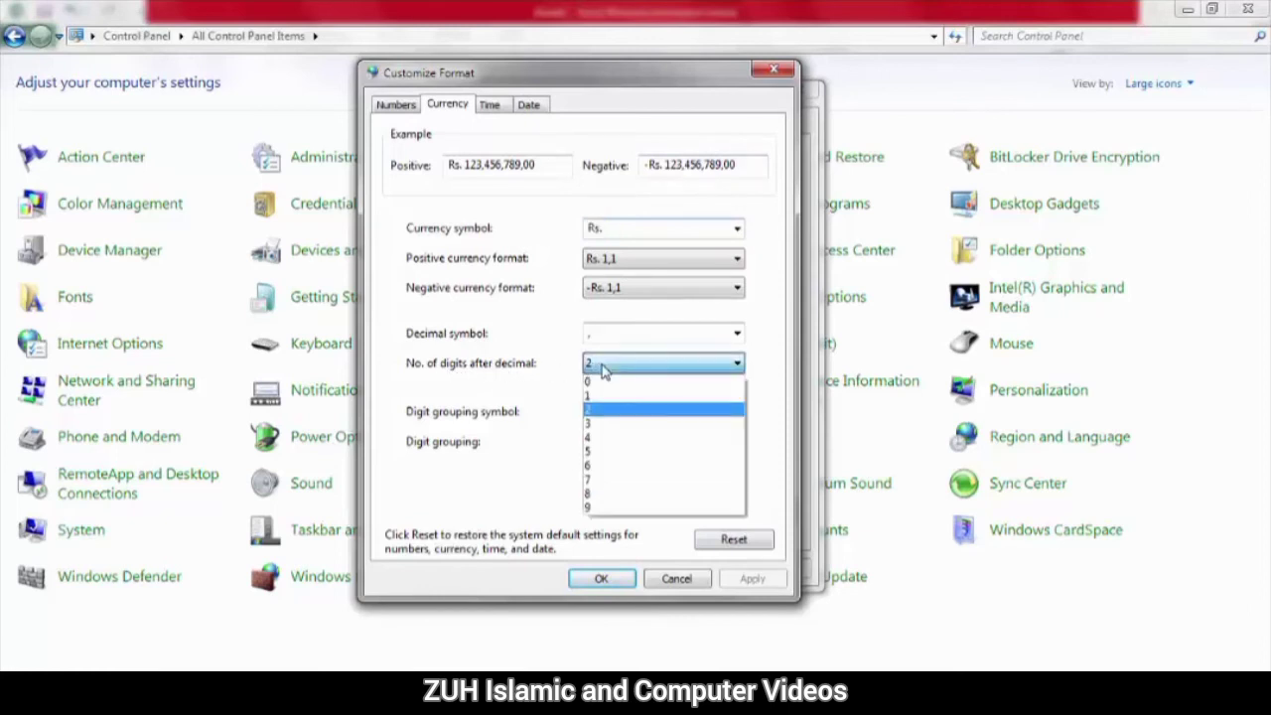
click(602, 452)
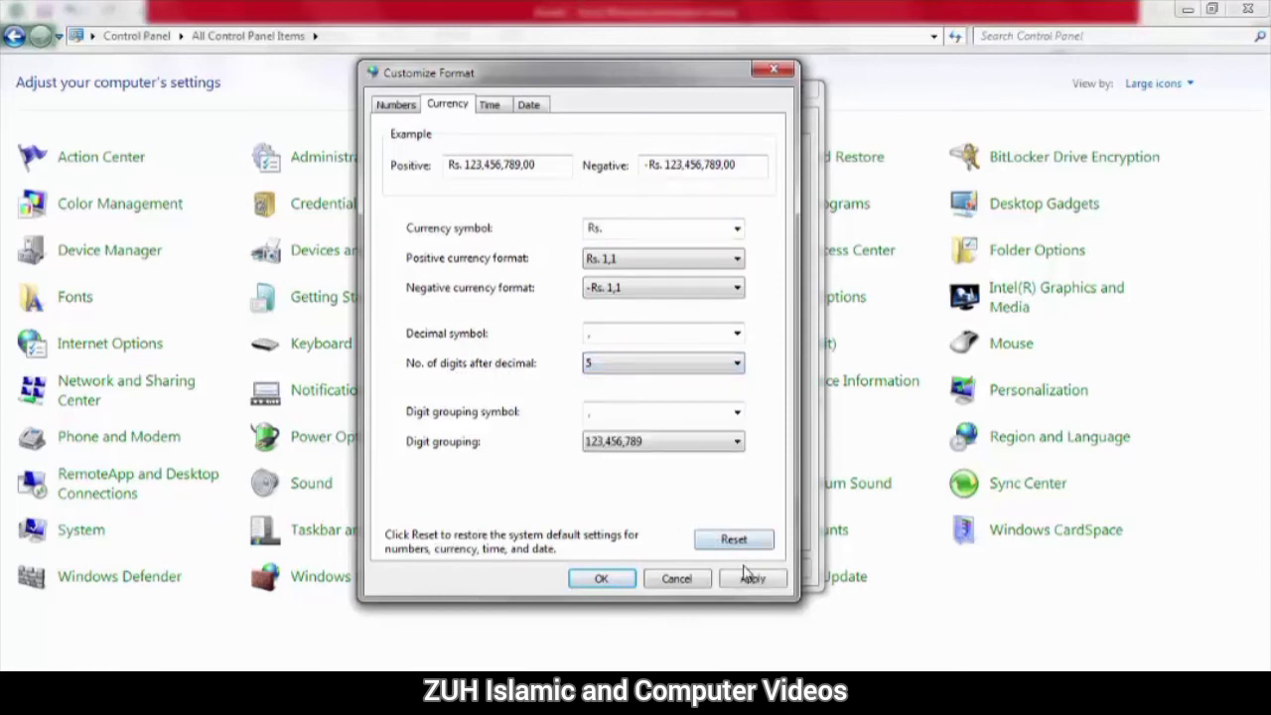
click(746, 573)
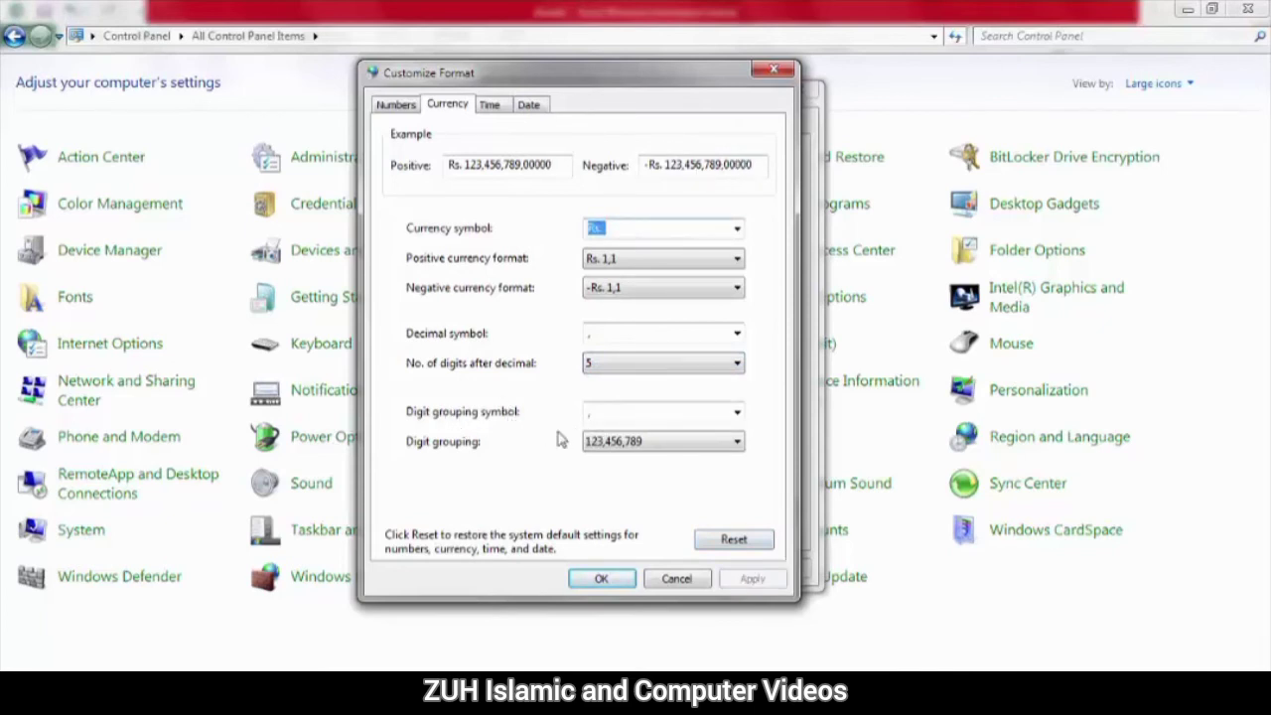
- View the currency digit grouping options and reset all format customizations to the system defaults
click(657, 444)
click(657, 443)
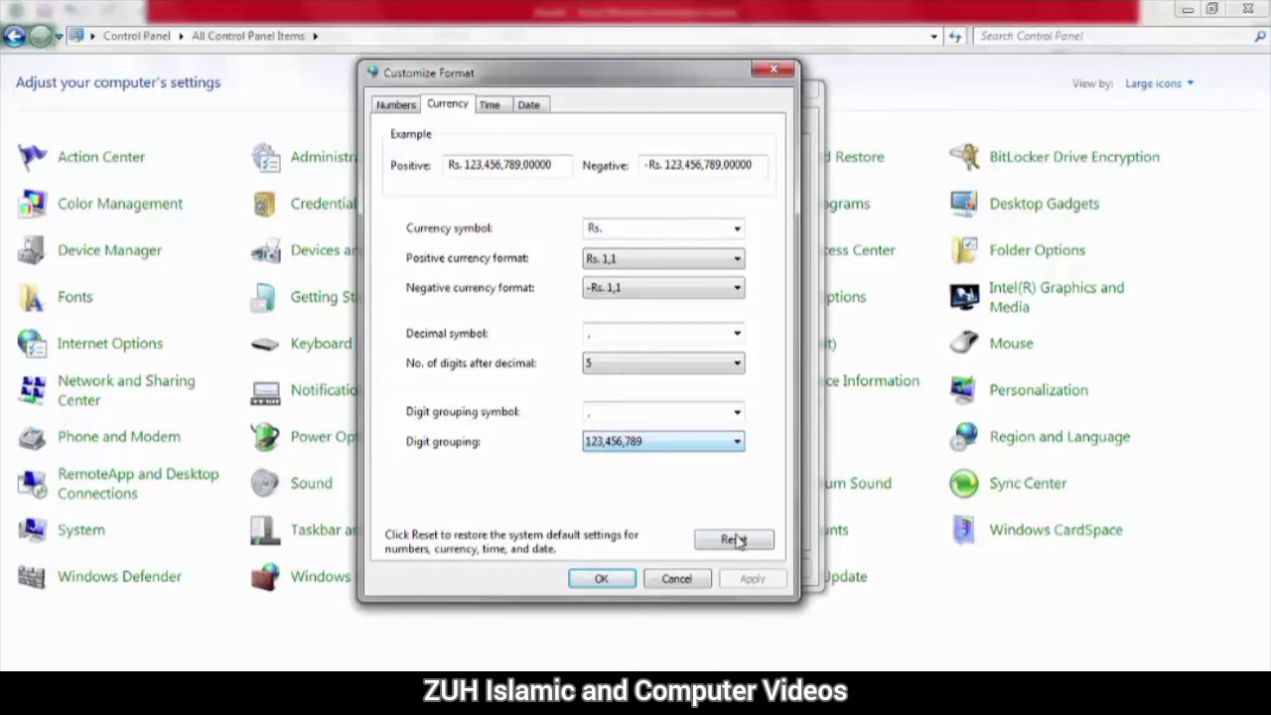
click(734, 539)
click(685, 422)
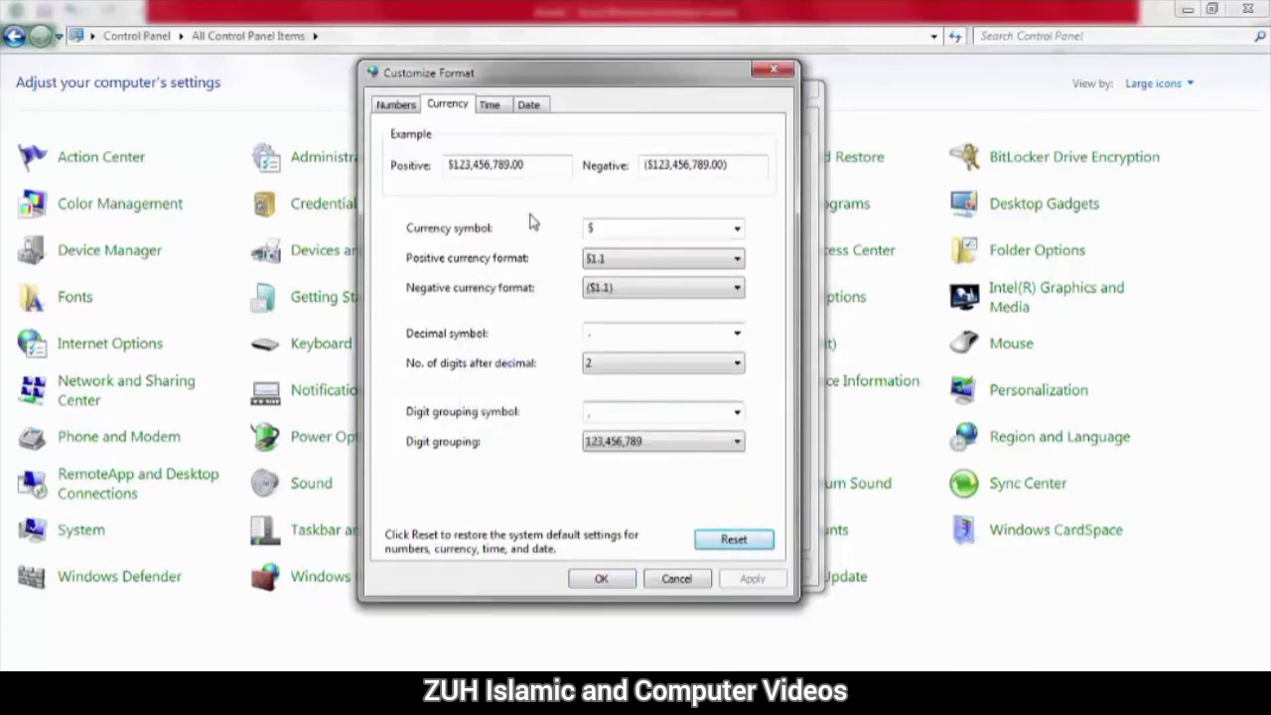
- In the time format settings, set the AM symbol to Sahar and the PM symbol to Masham and apply the change
click(490, 105)
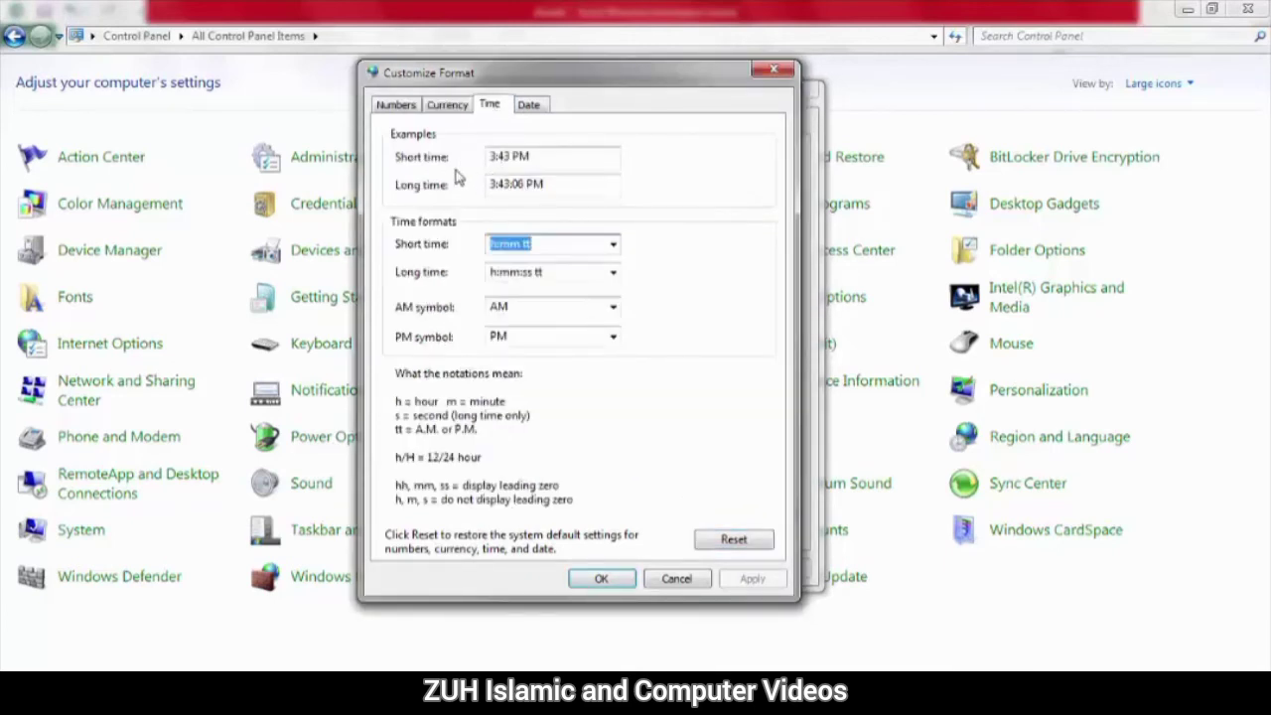
click(541, 159)
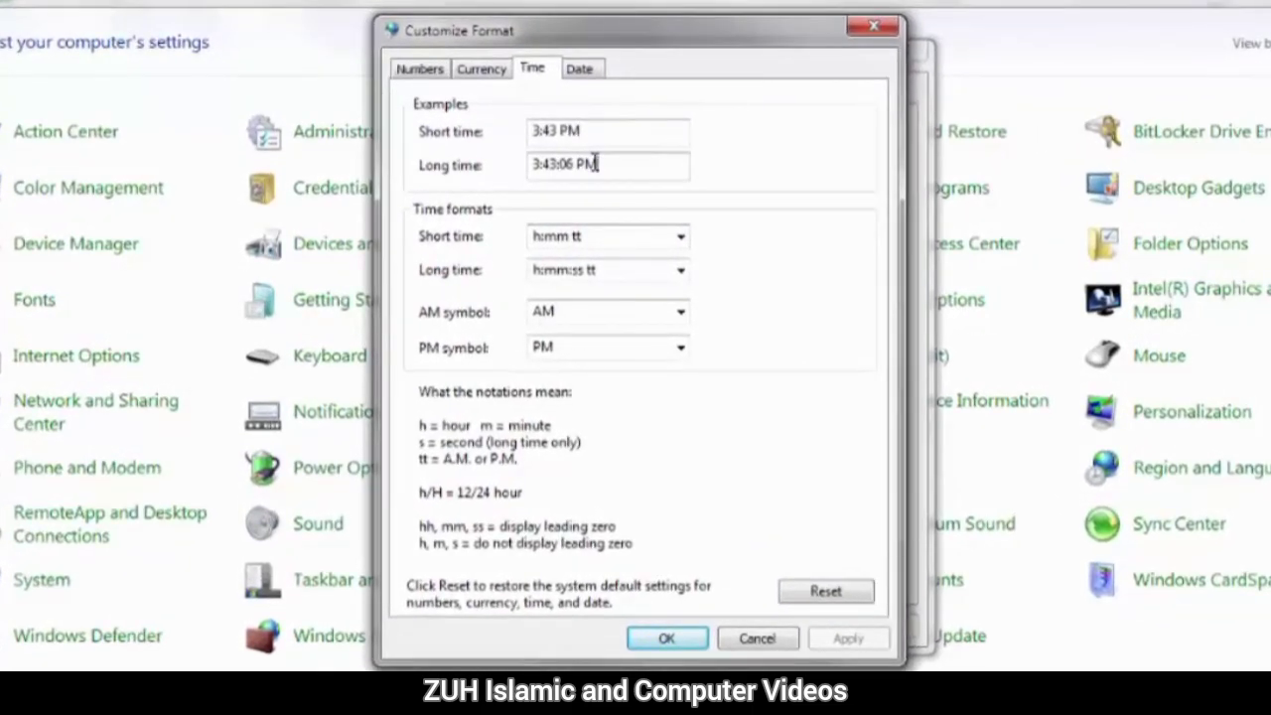
click(602, 240)
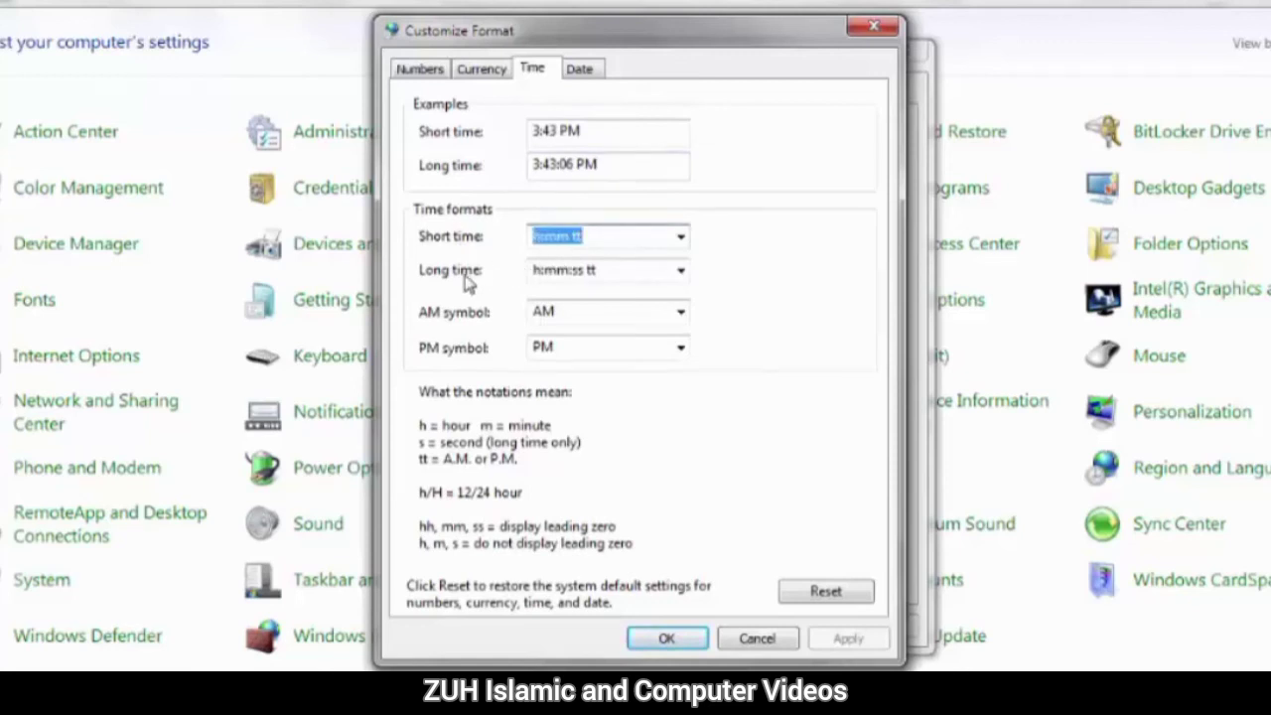
click(570, 311)
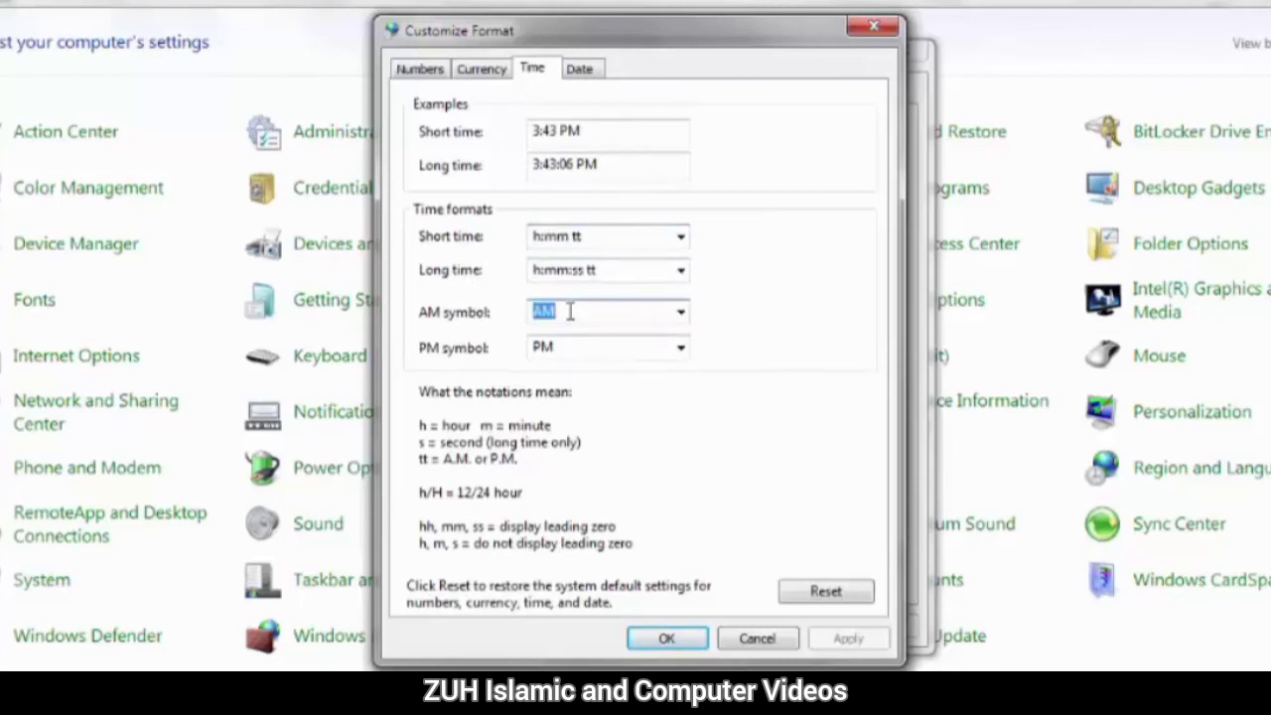
text(Sahar)
key(Tab)
text(Ma)
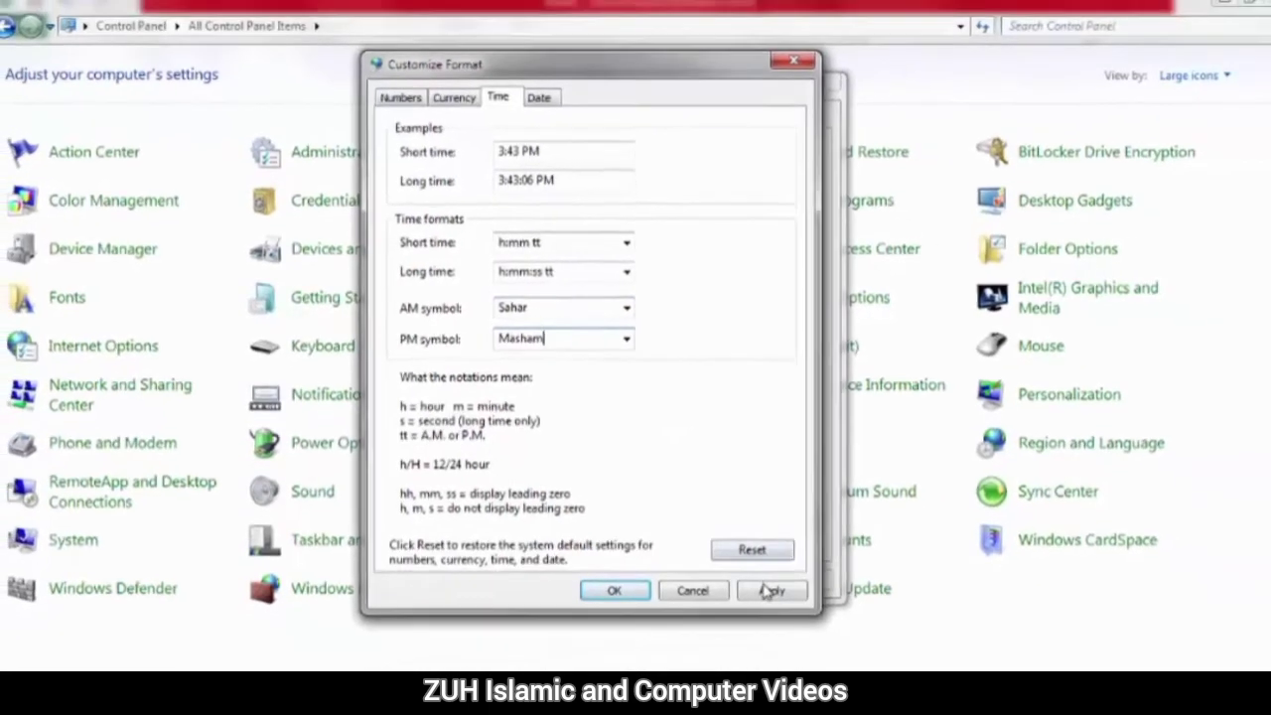
click(848, 639)
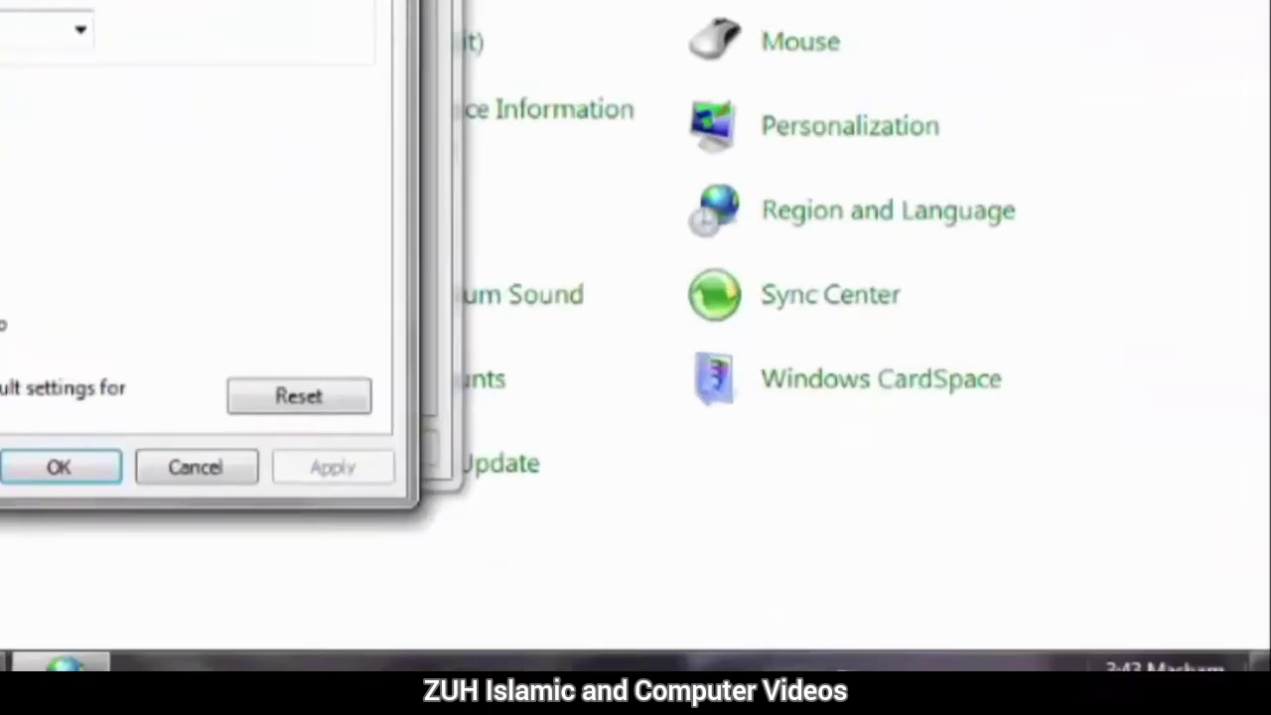
- Check the time in the taskbar clock and remove all customizations for the current format
click(1229, 699)
click(978, 646)
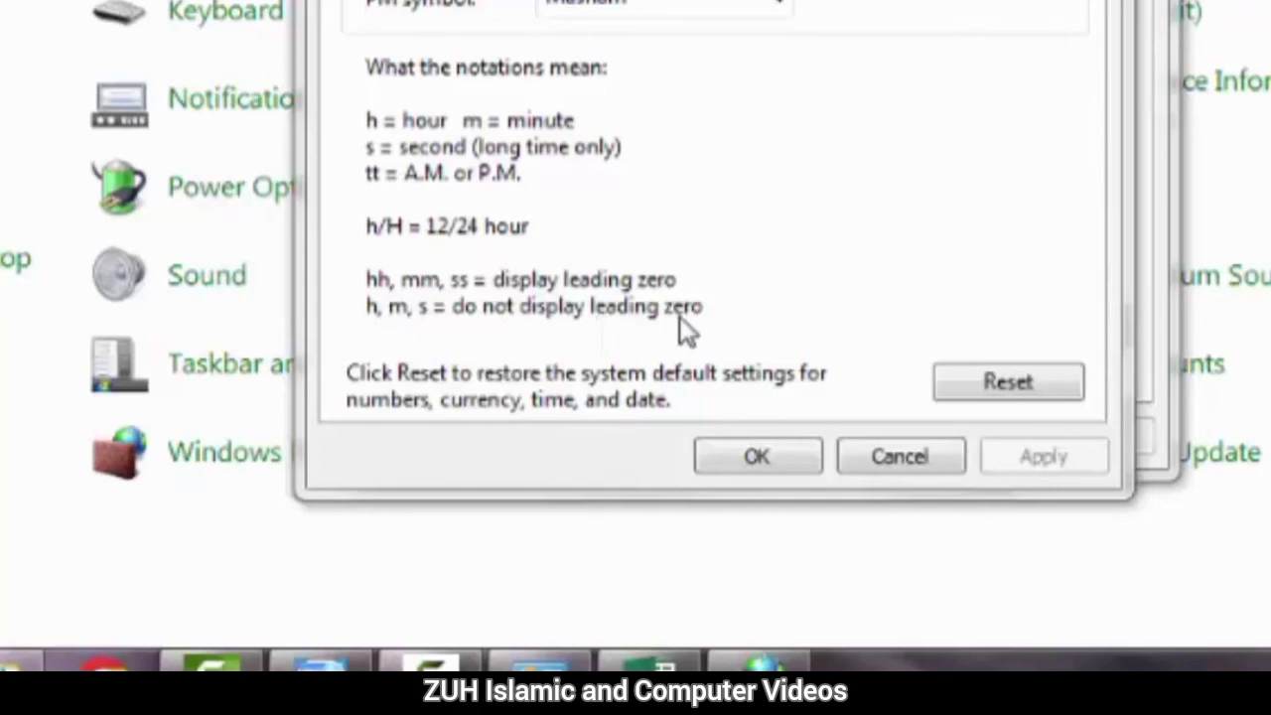
click(988, 391)
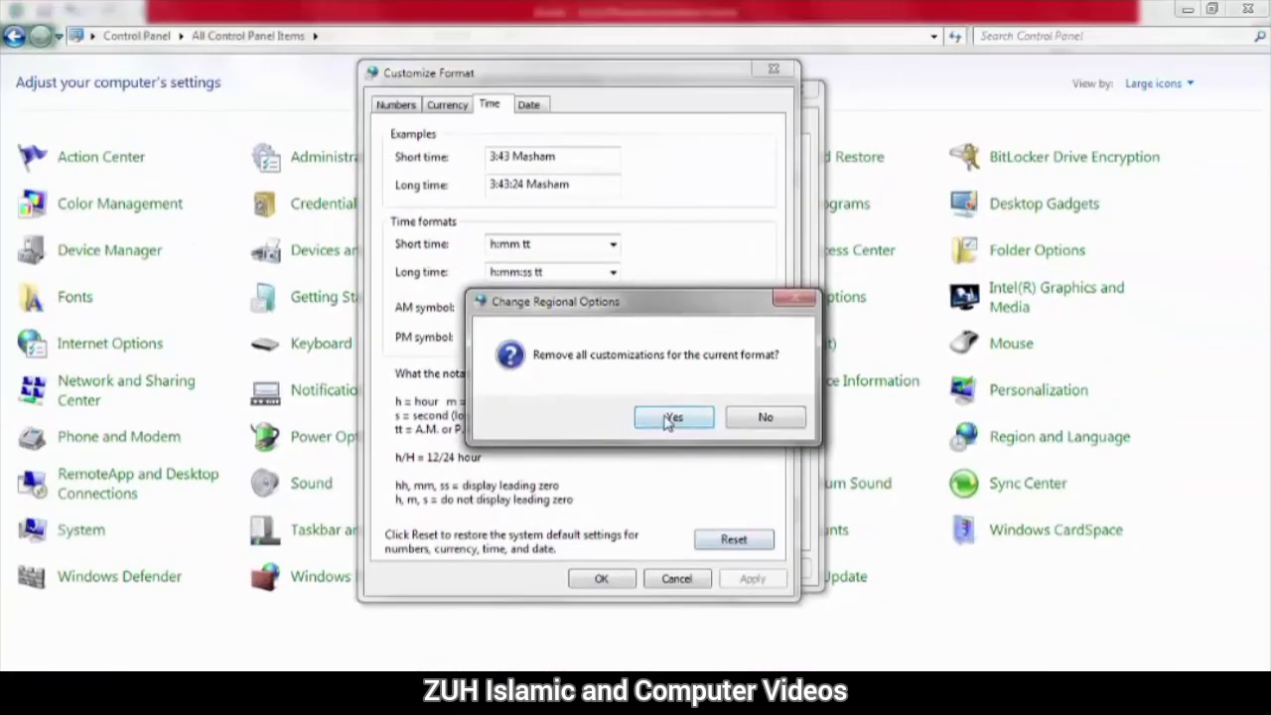
click(672, 418)
- Examine the date examples and the available short and long date formats in the date format settings
click(530, 107)
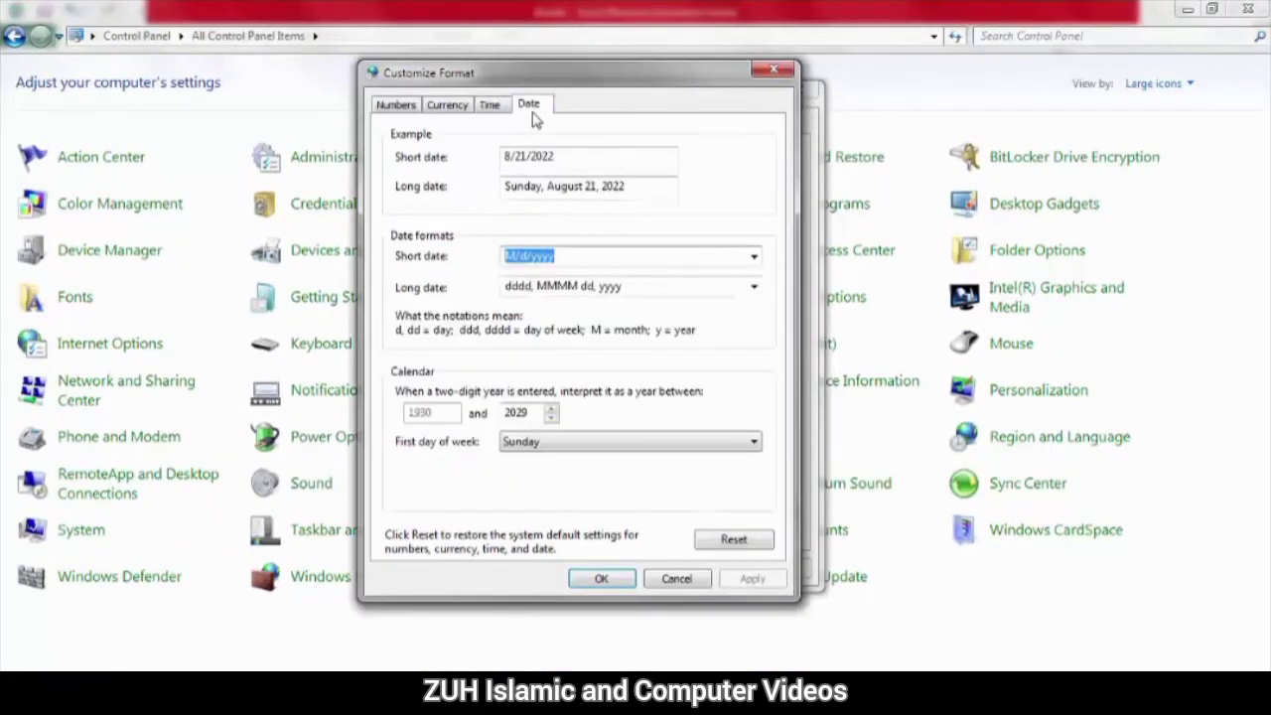
click(568, 162)
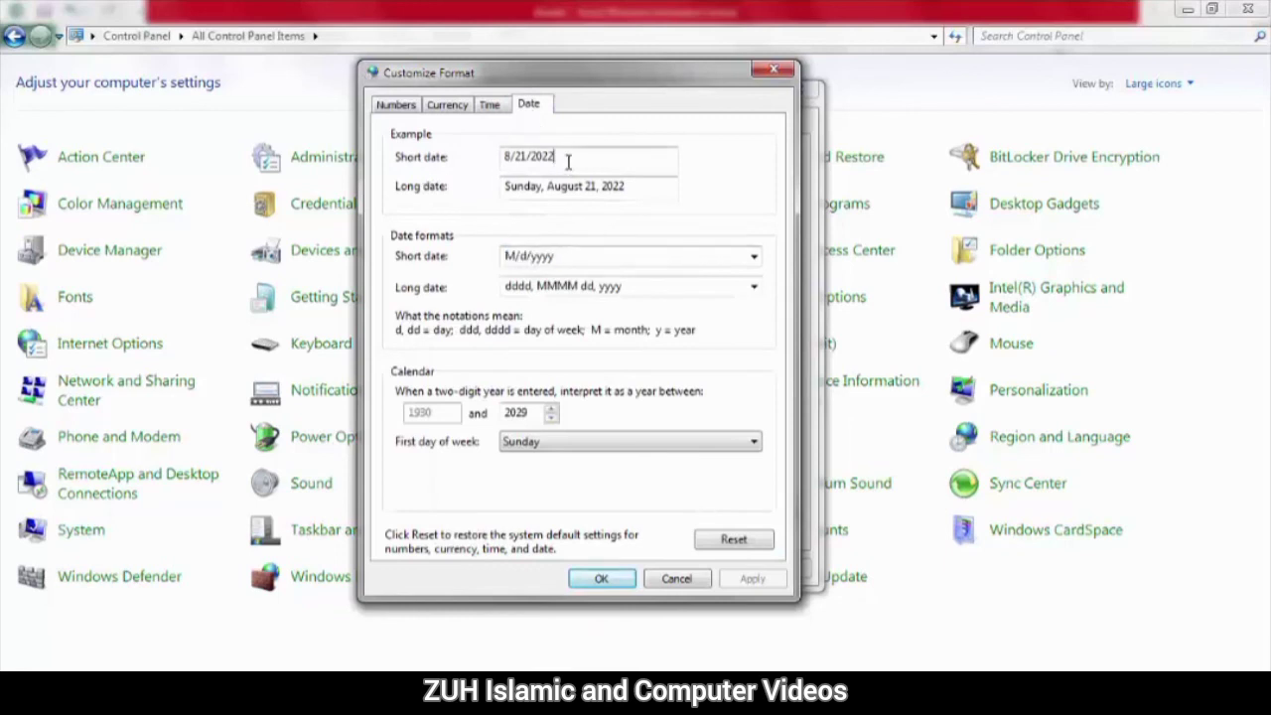
click(644, 193)
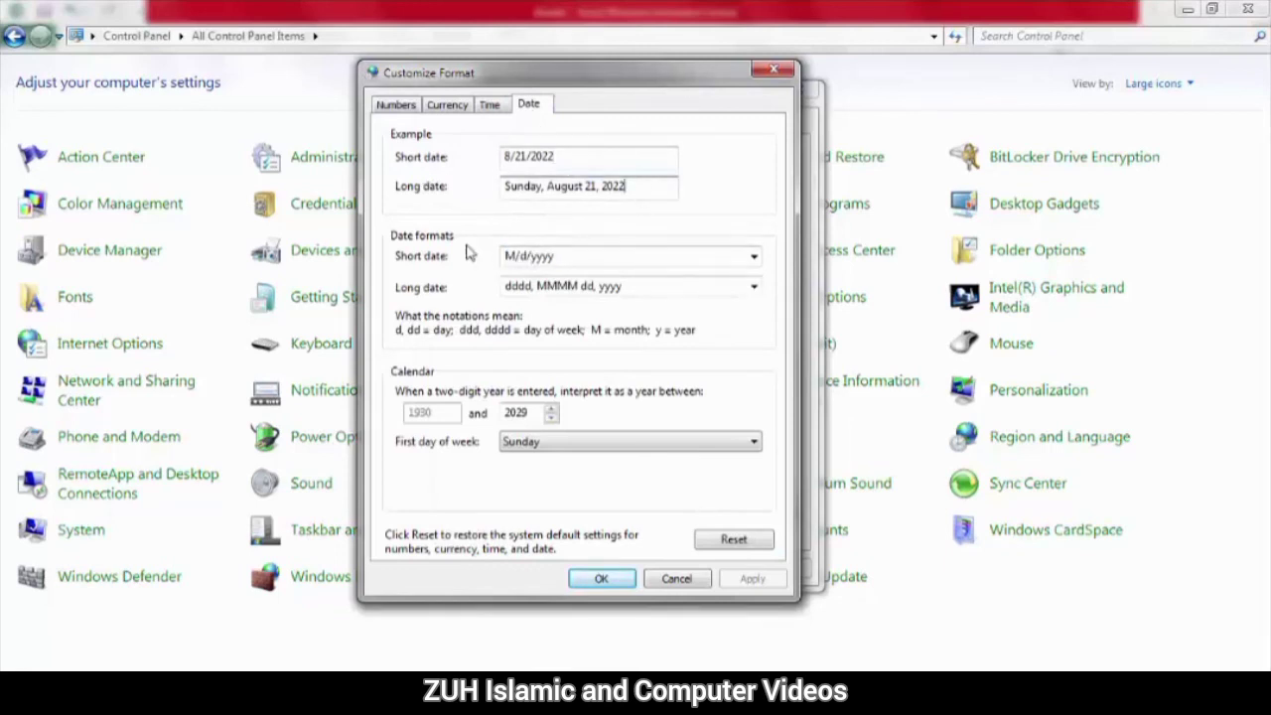
click(603, 258)
click(754, 258)
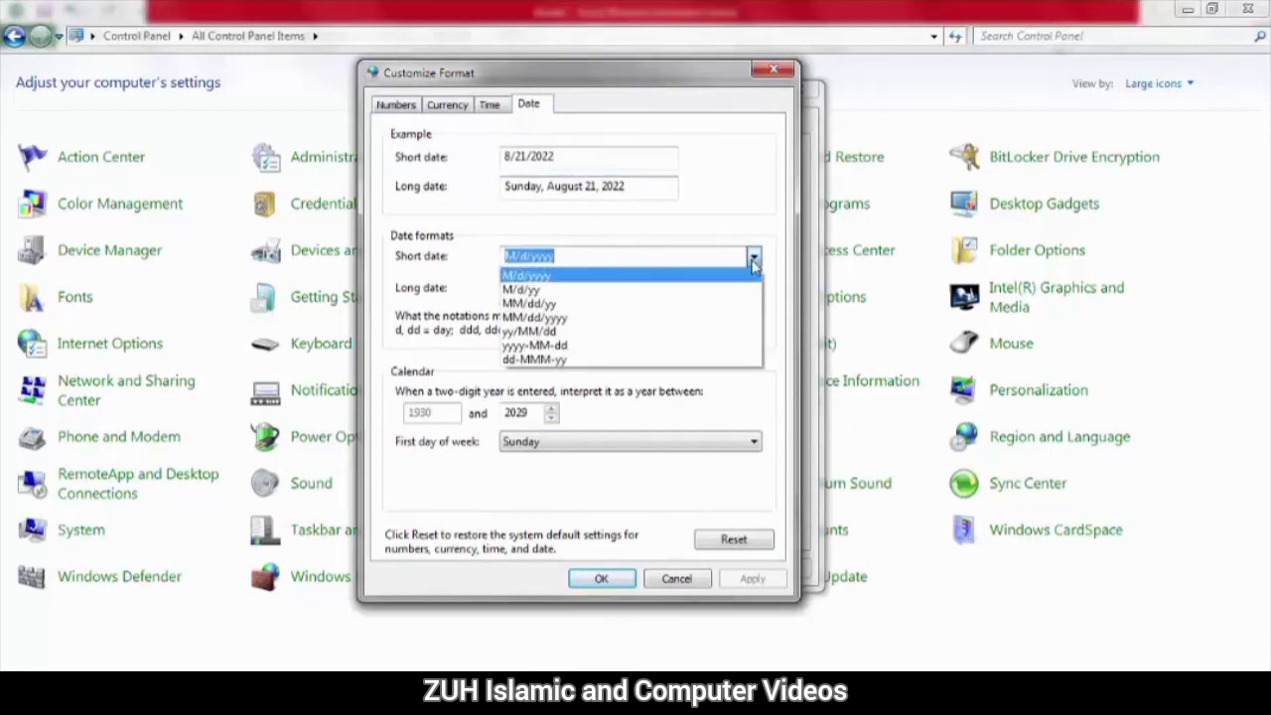
click(753, 258)
click(753, 287)
click(755, 288)
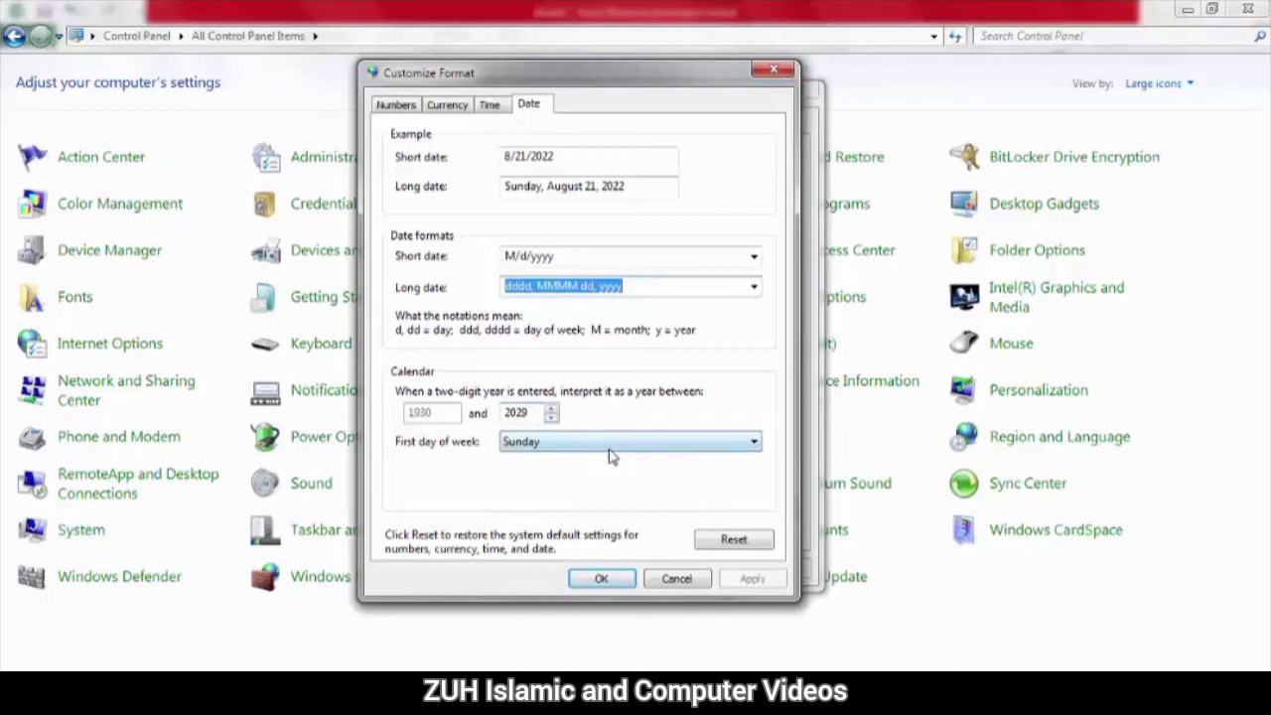
- Reset the format customizations from the date settings and accept the Customize Format dialog
click(717, 546)
click(656, 425)
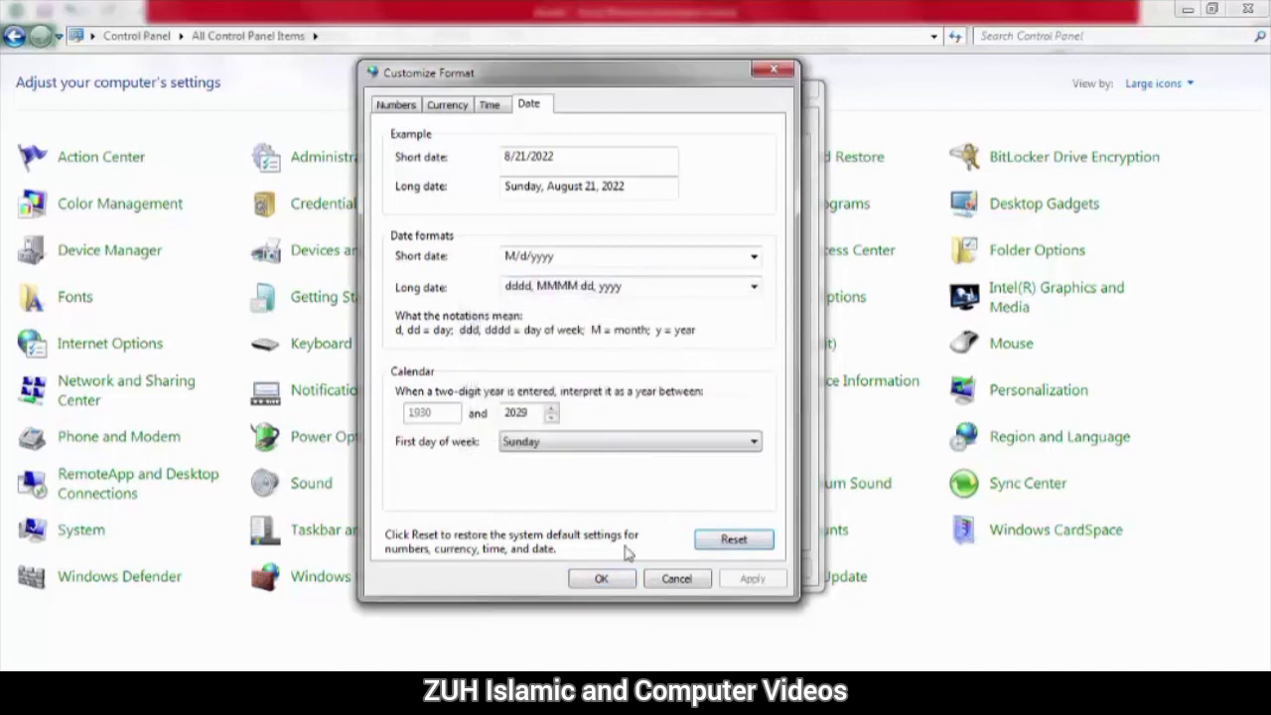
click(600, 578)
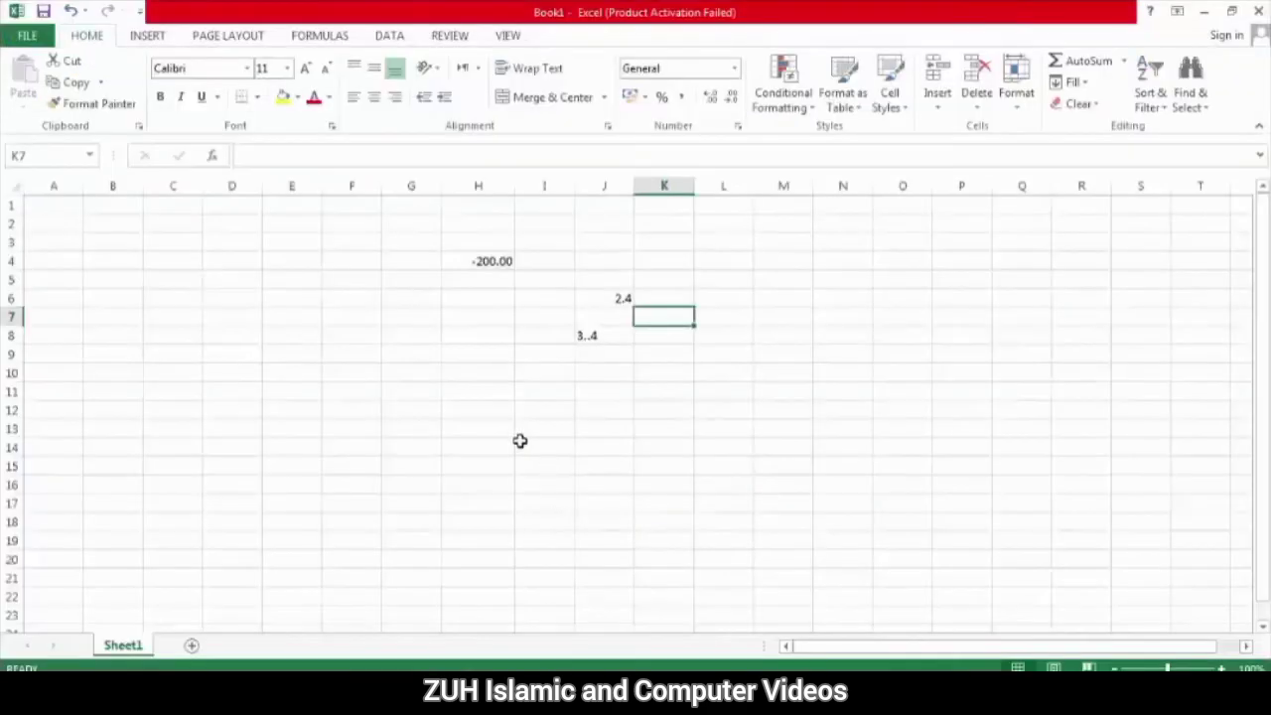
- In the Excel workbook, enter the date 1/5/20 in cell H12
click(478, 409)
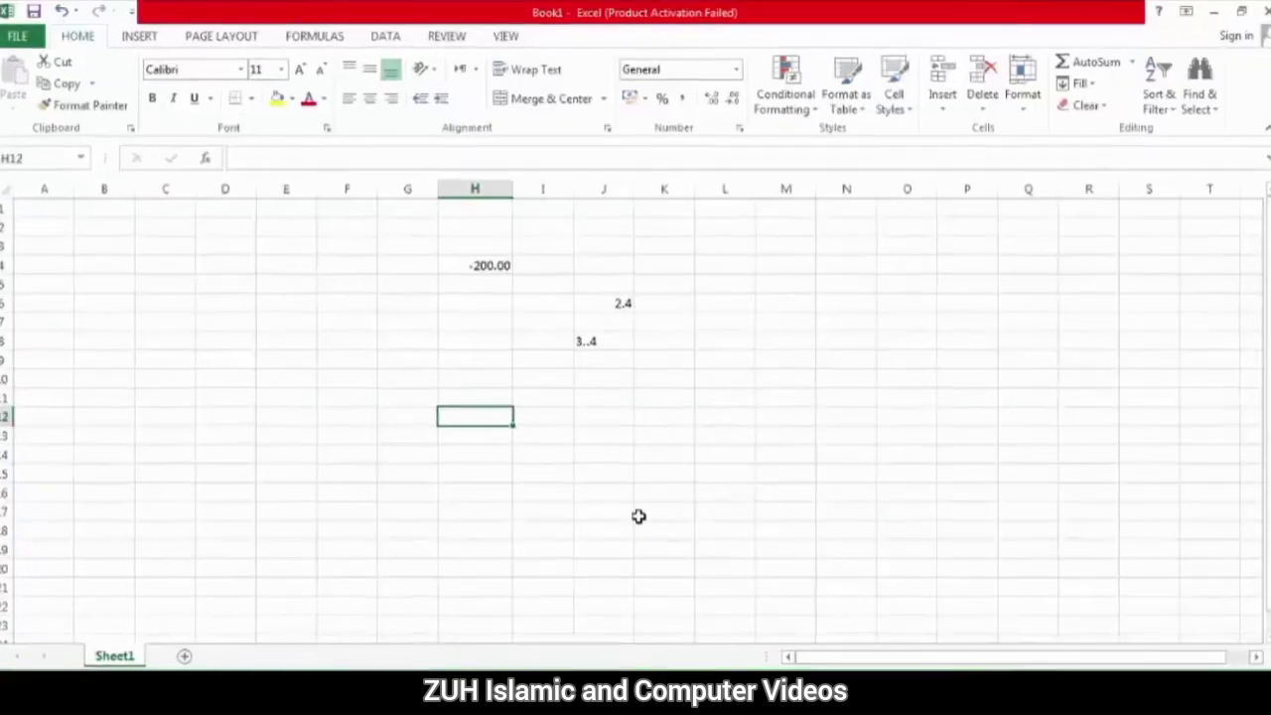
text(1/5/20)
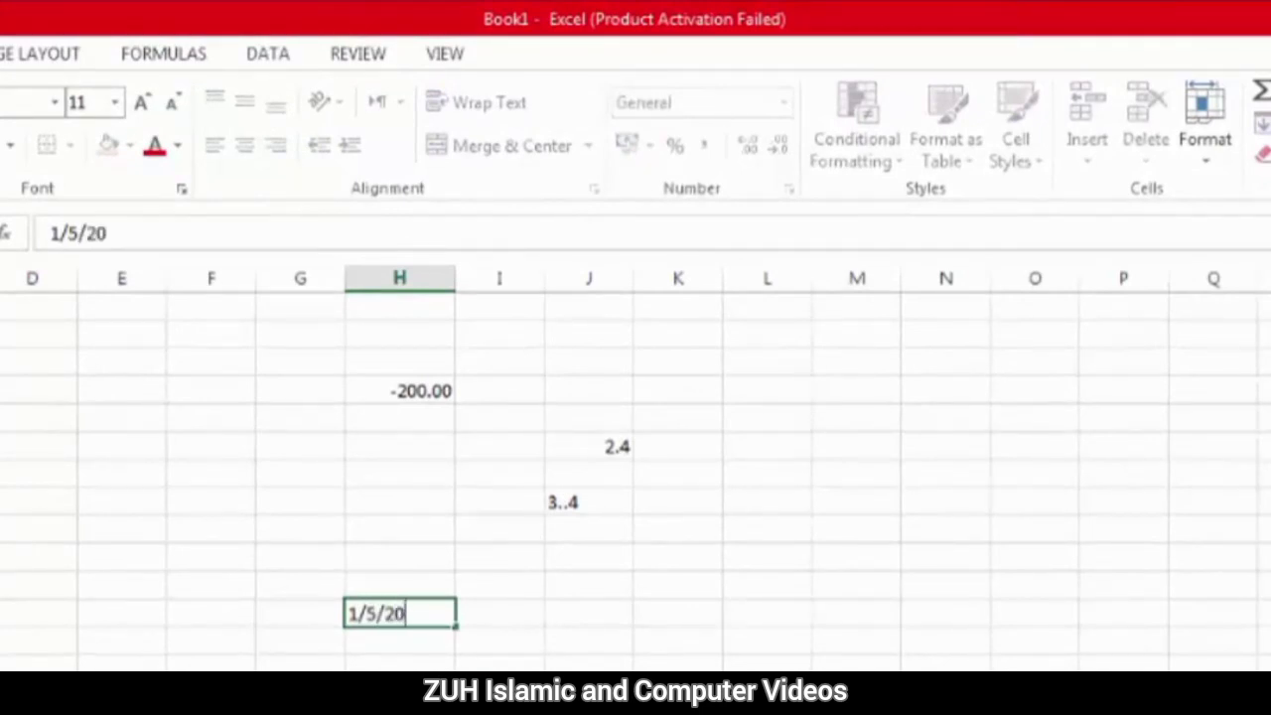
key(Return)
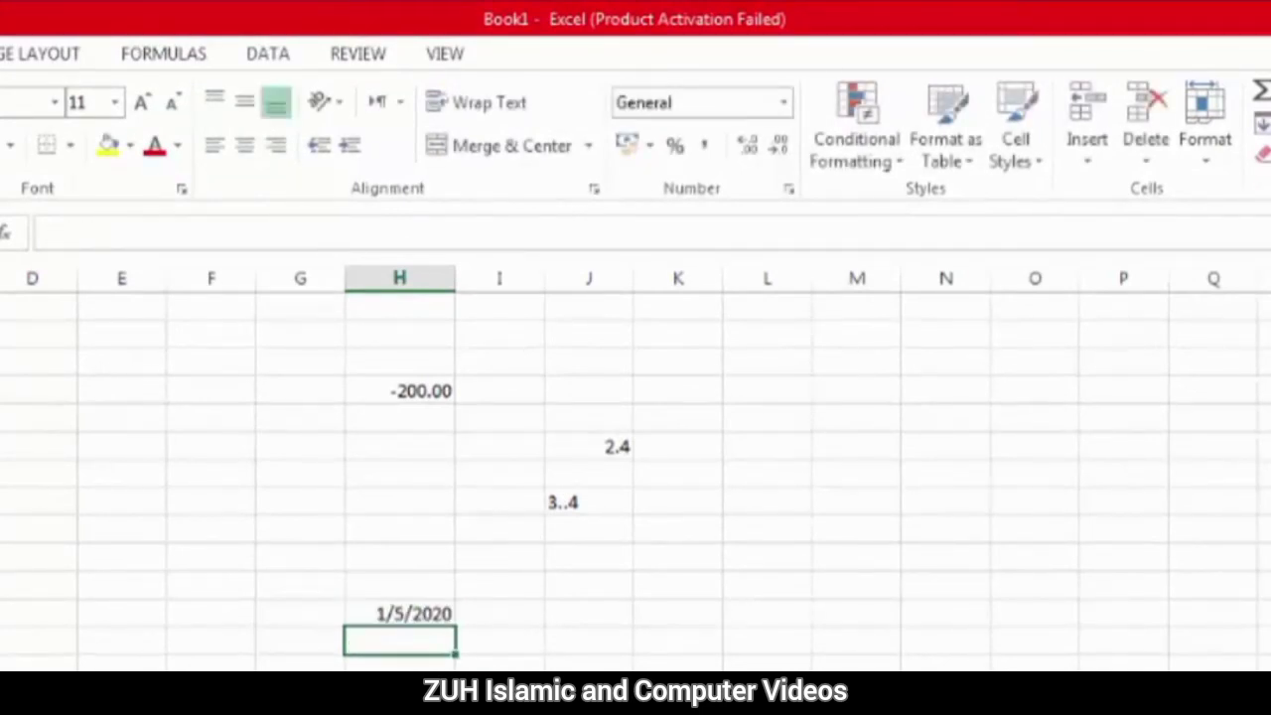
- Enter the date 2/4/42 in cell H15 and close the Excel workbook
click(402, 614)
click(403, 697)
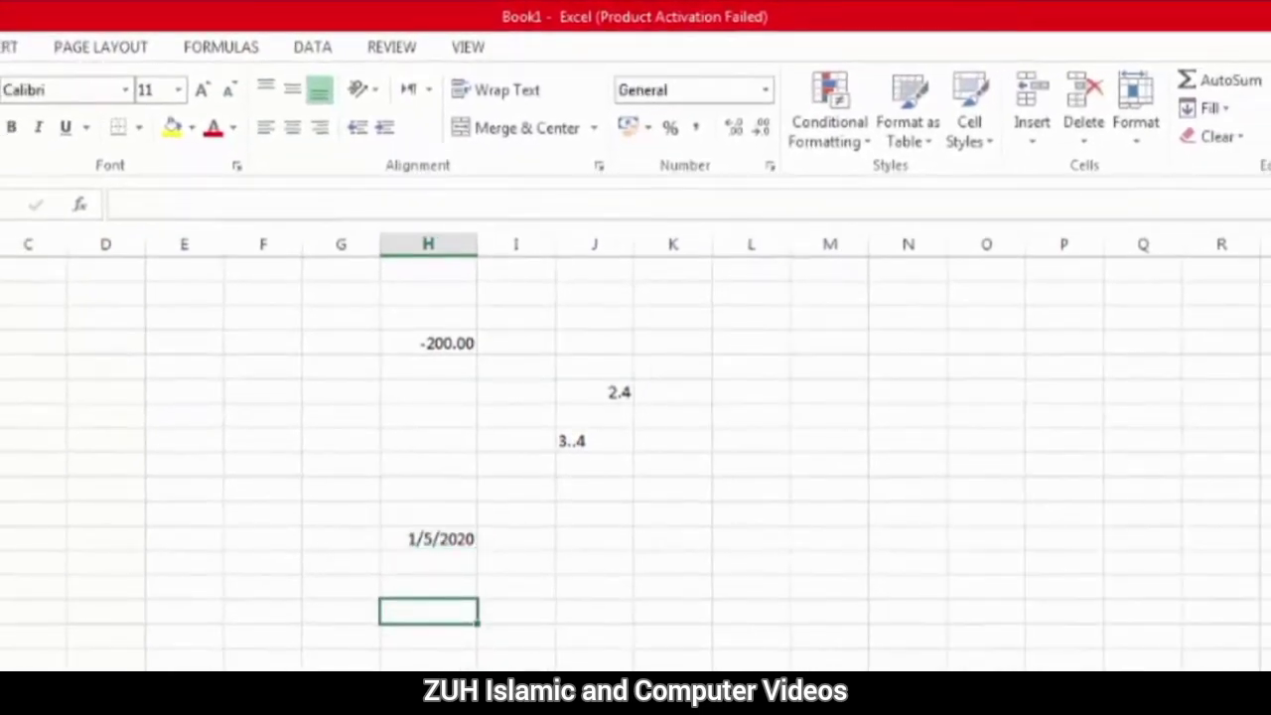
text(2/4/194)
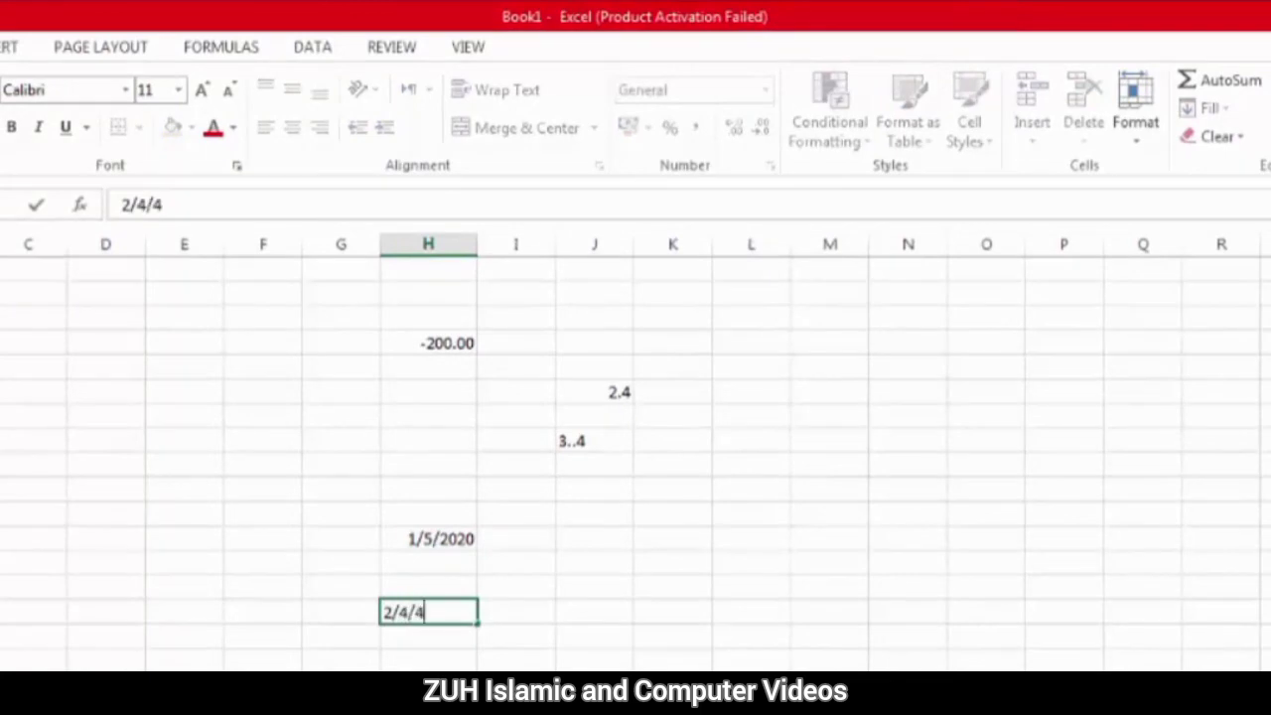
text(2)
key(Return)
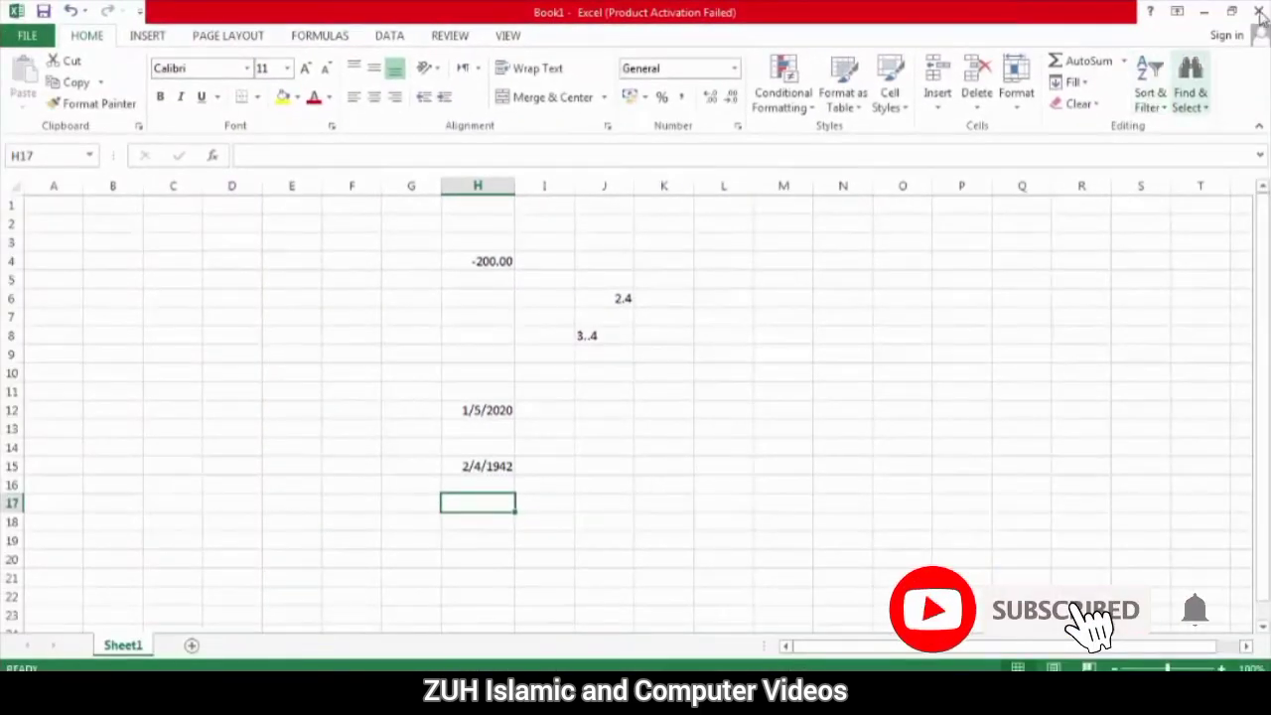
click(1258, 12)
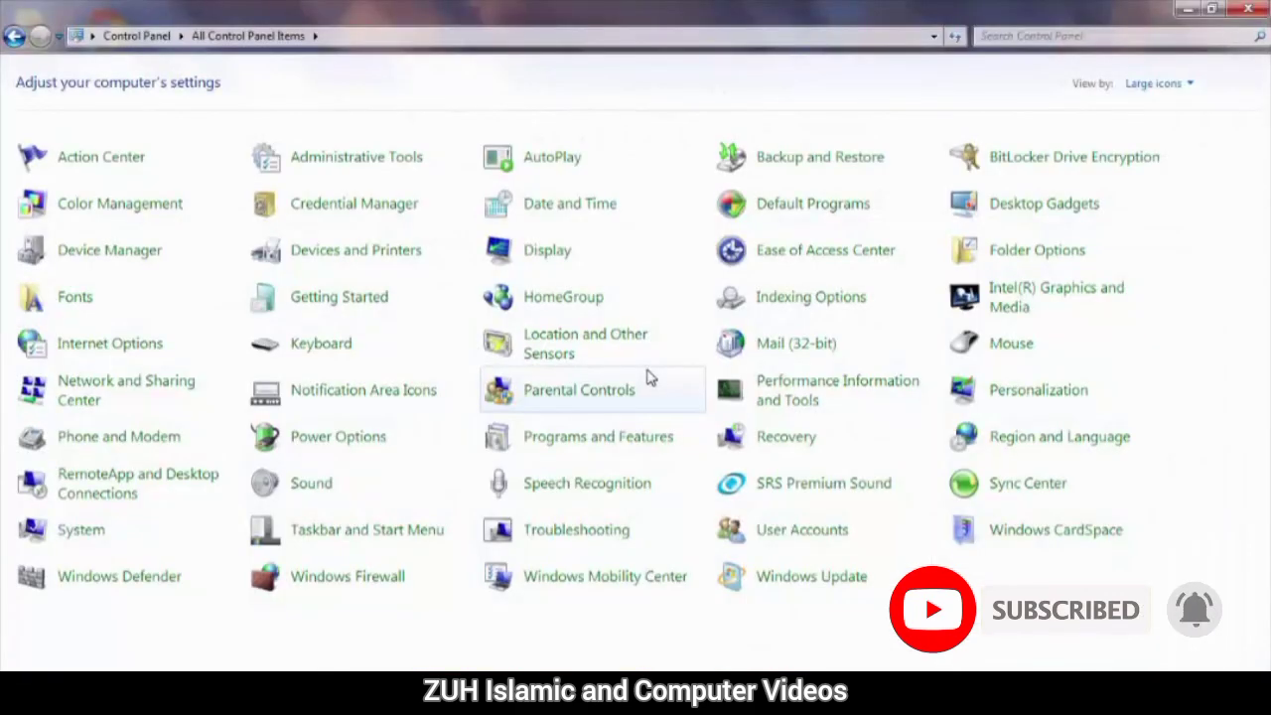